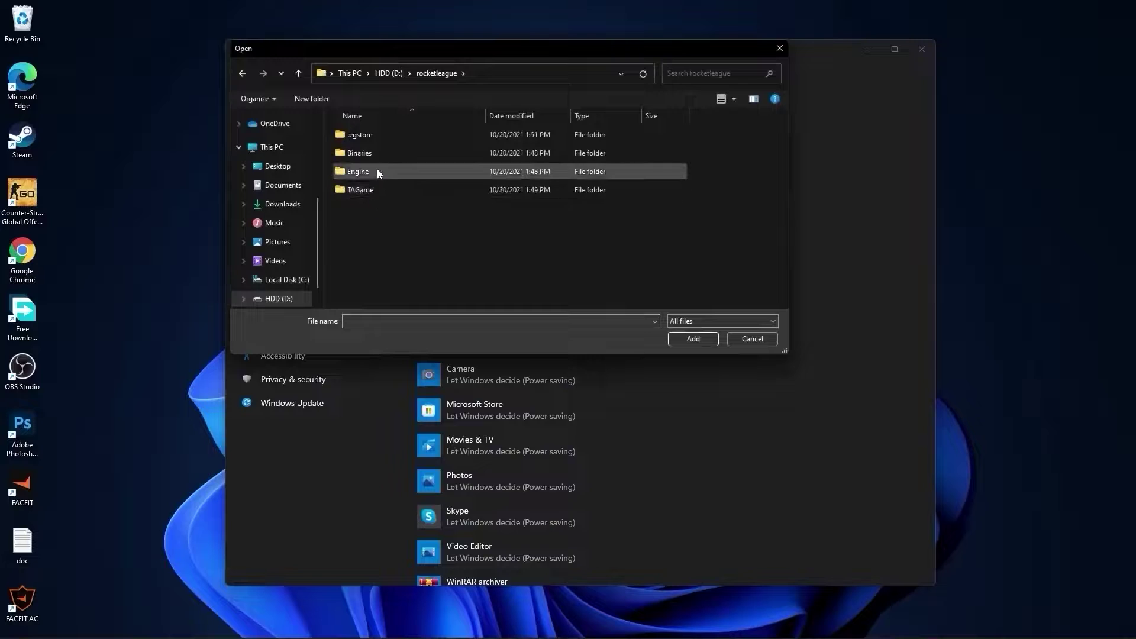
# Browse to the Binaries > Win64 folder of the rocketleague directory and select the RocketLeague application.
pyautogui.click(343, 155)
pyautogui.doubleClick(370, 155)
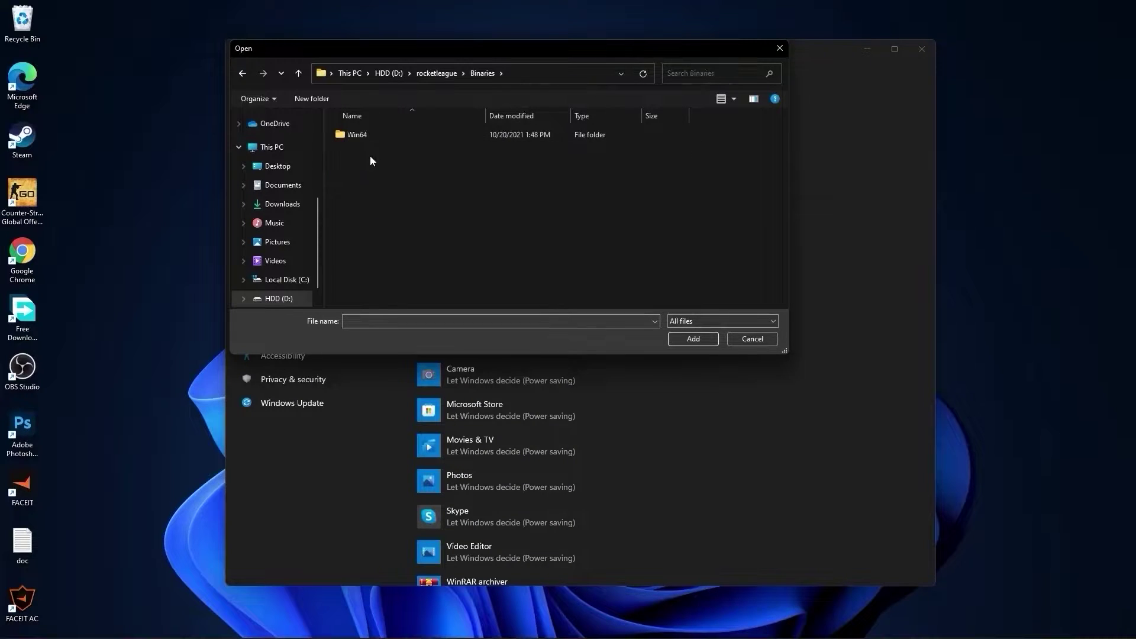
pyautogui.doubleClick(363, 136)
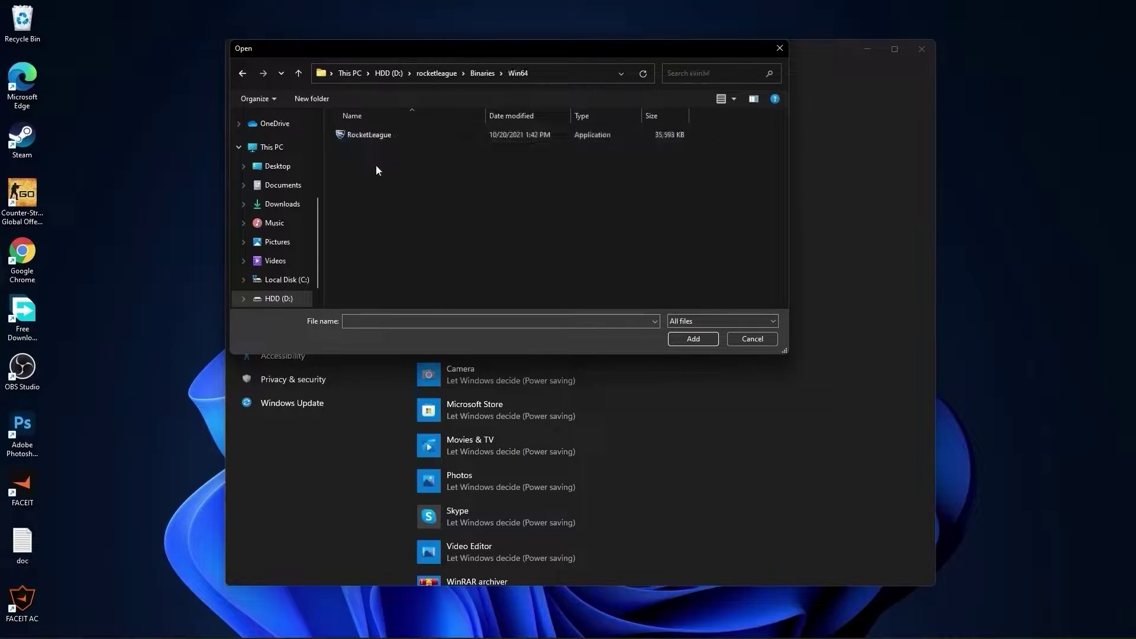
pyautogui.click(369, 136)
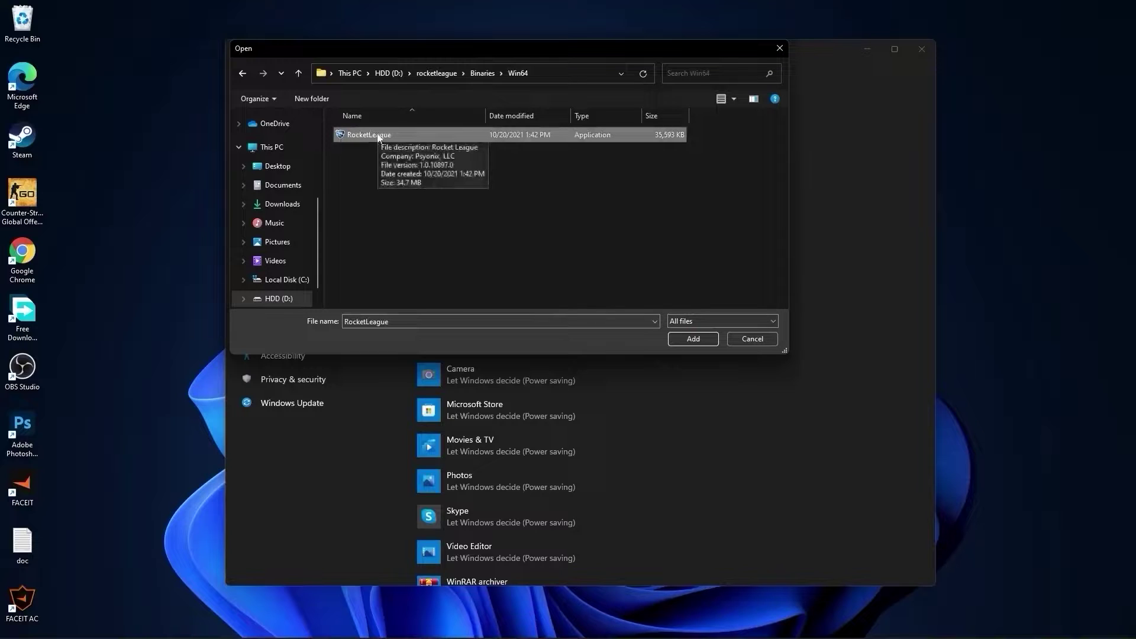
# Open the RocketLeague application's compatibility properties and disable fullscreen optimizations.
pyautogui.rightClick(385, 134)
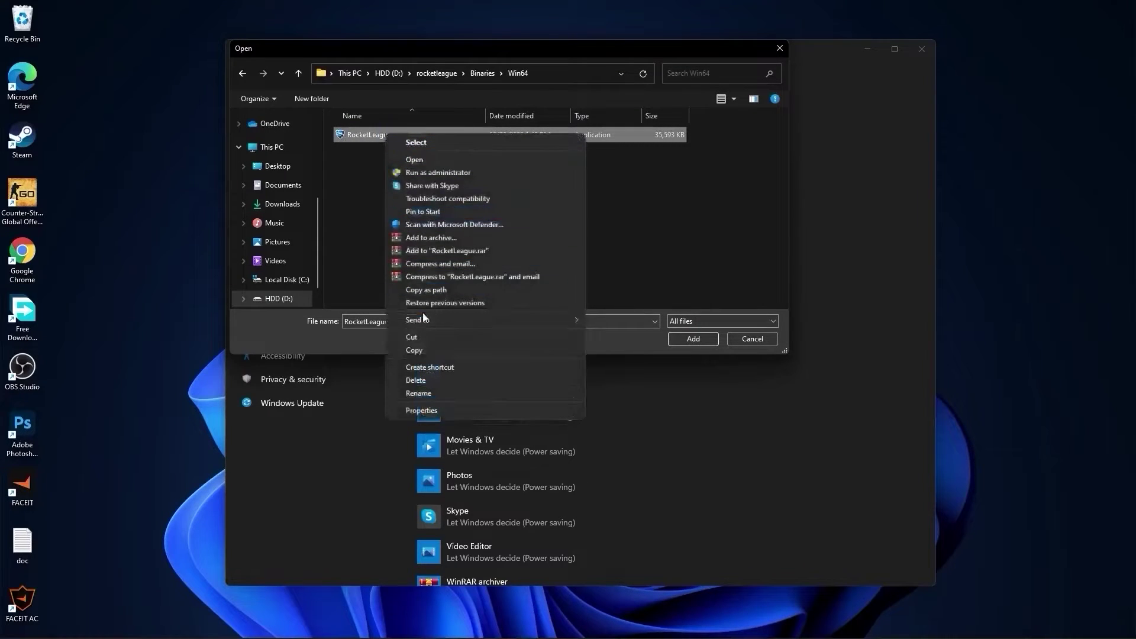
pyautogui.click(435, 410)
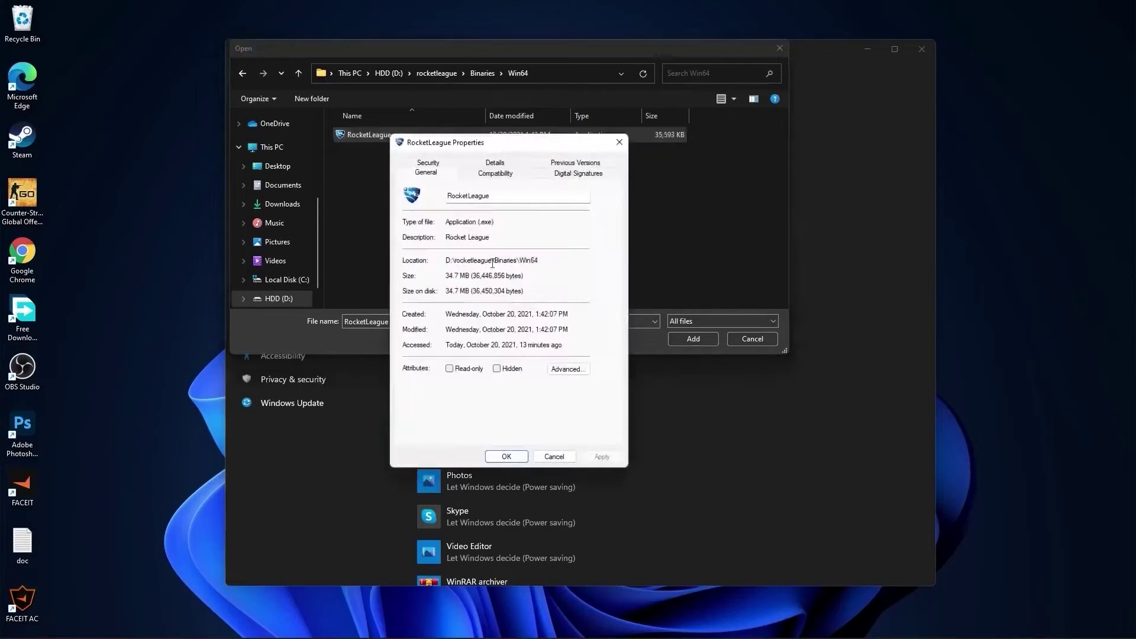
pyautogui.click(496, 174)
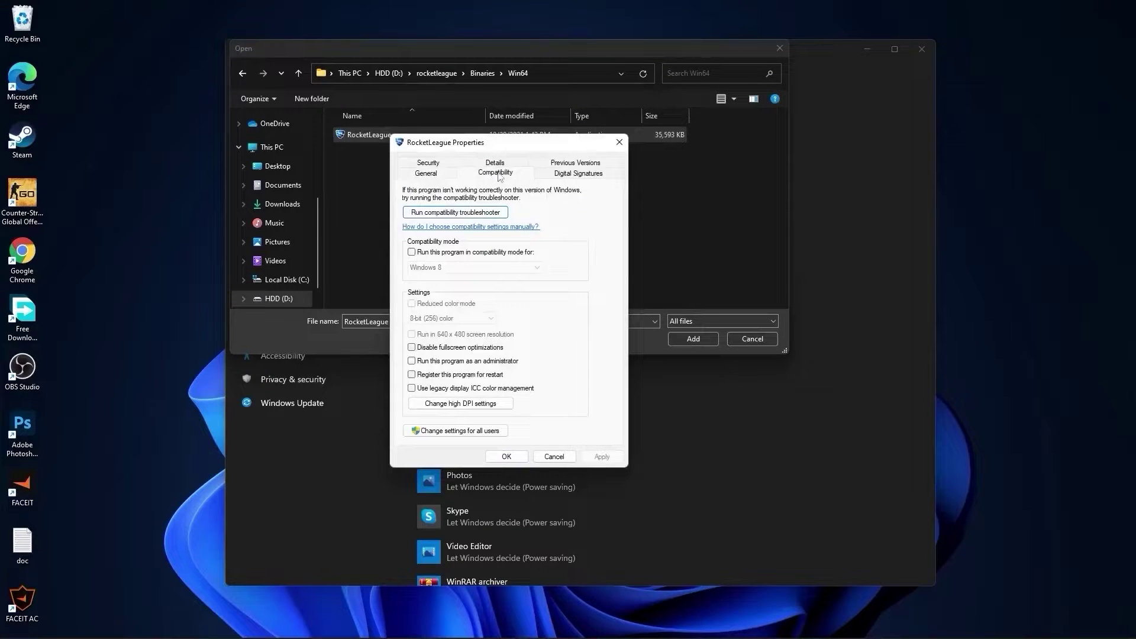
pyautogui.click(412, 348)
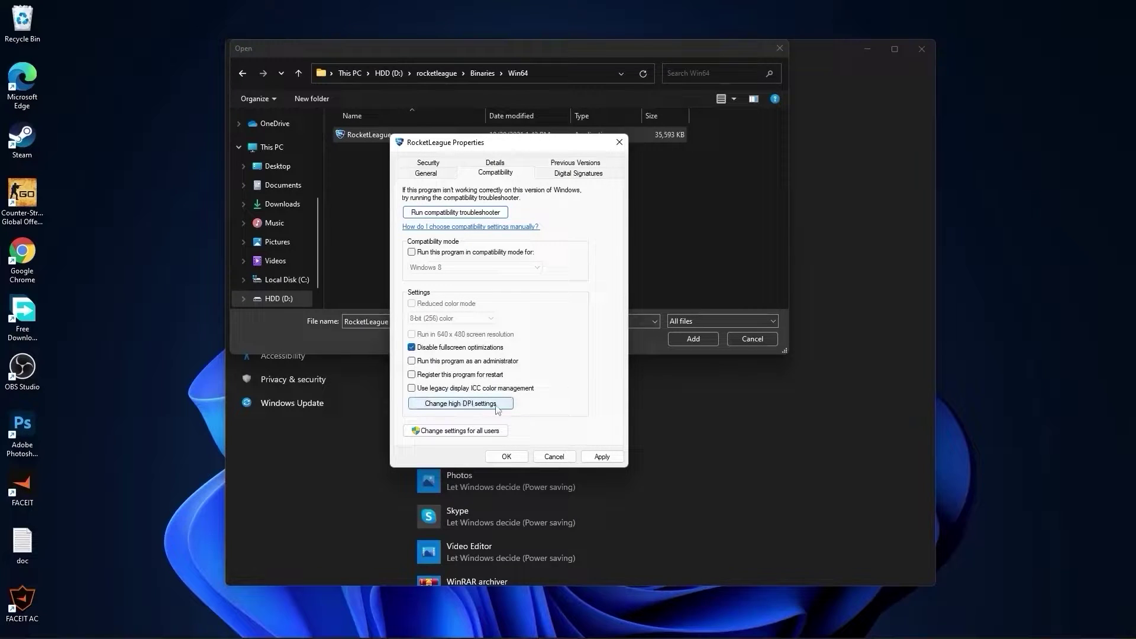
# Override the high DPI scaling behavior for RocketLeague with scaling performed by Application, and apply the compatibility settings.
pyautogui.click(470, 406)
pyautogui.click(445, 369)
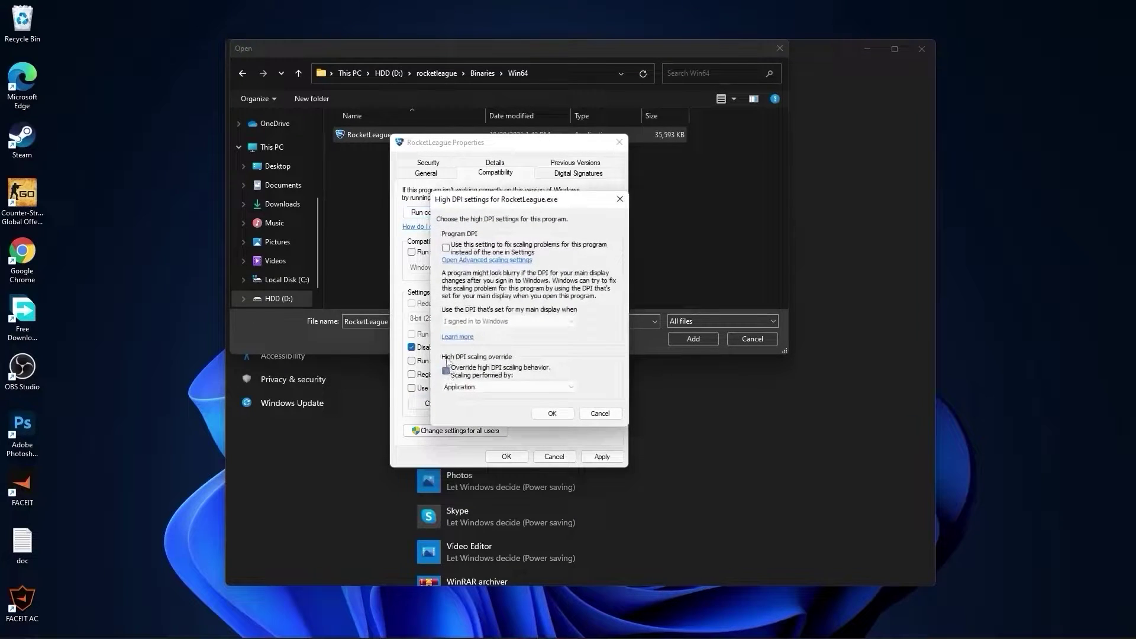
pyautogui.click(552, 414)
pyautogui.click(602, 456)
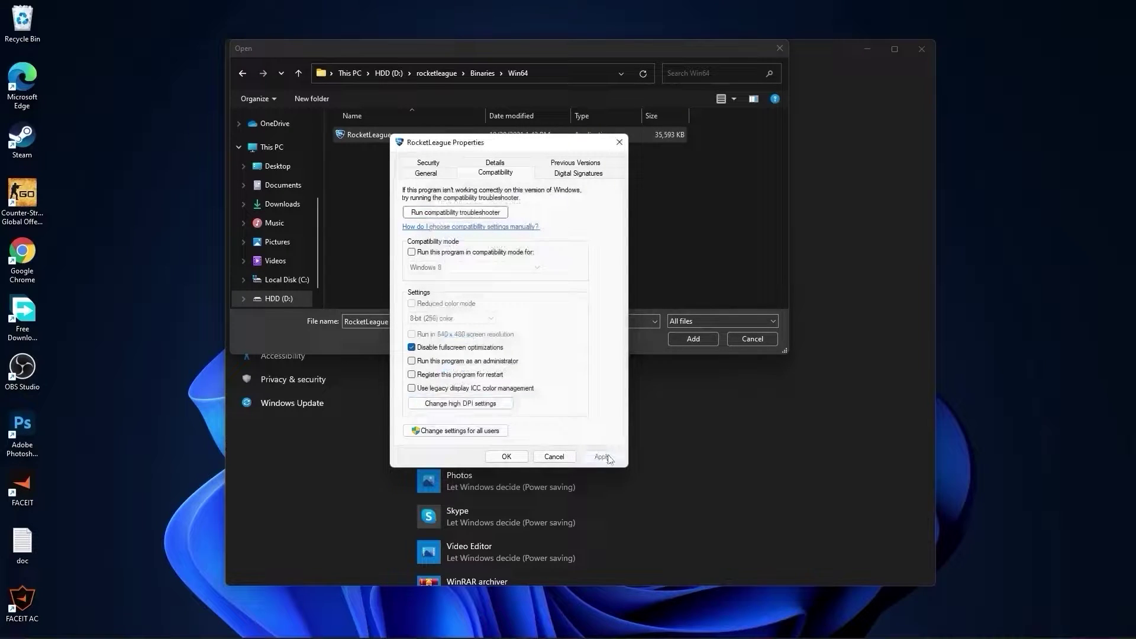
pyautogui.click(507, 457)
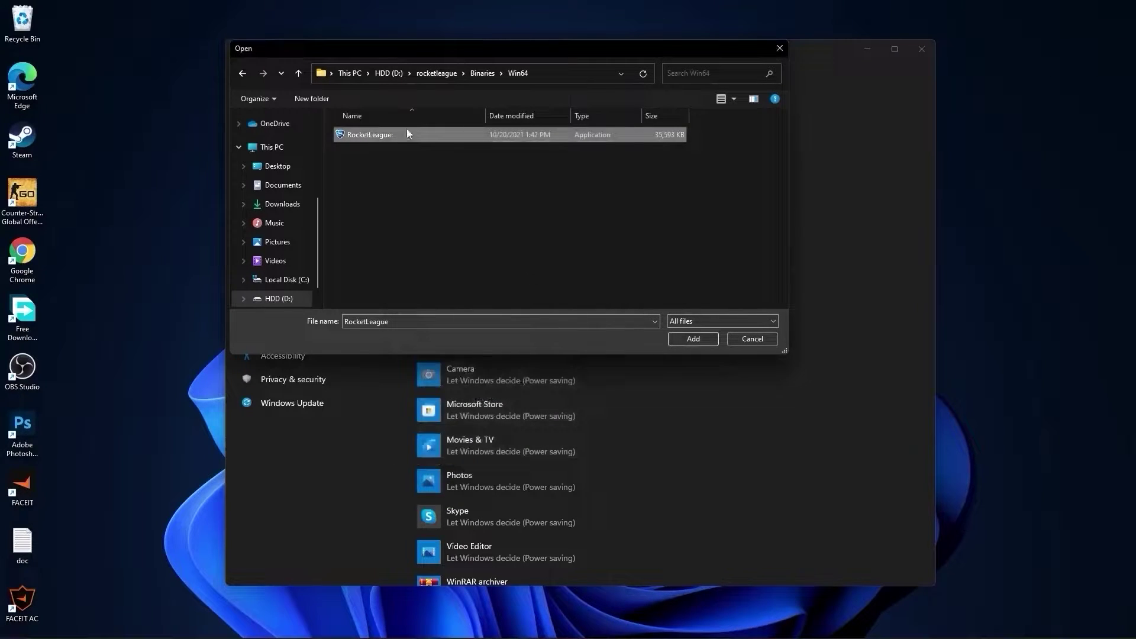
# Add RocketLeague to the custom graphics apps and save its graphics preference as High performance.
pyautogui.click(687, 339)
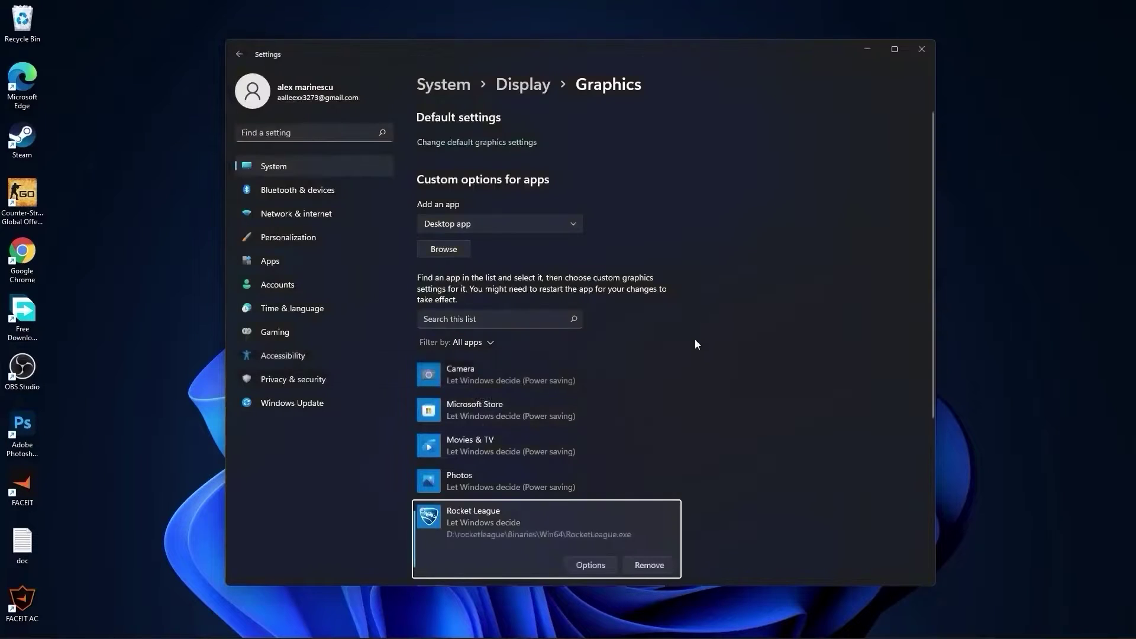
pyautogui.scroll(-4, 730, 375)
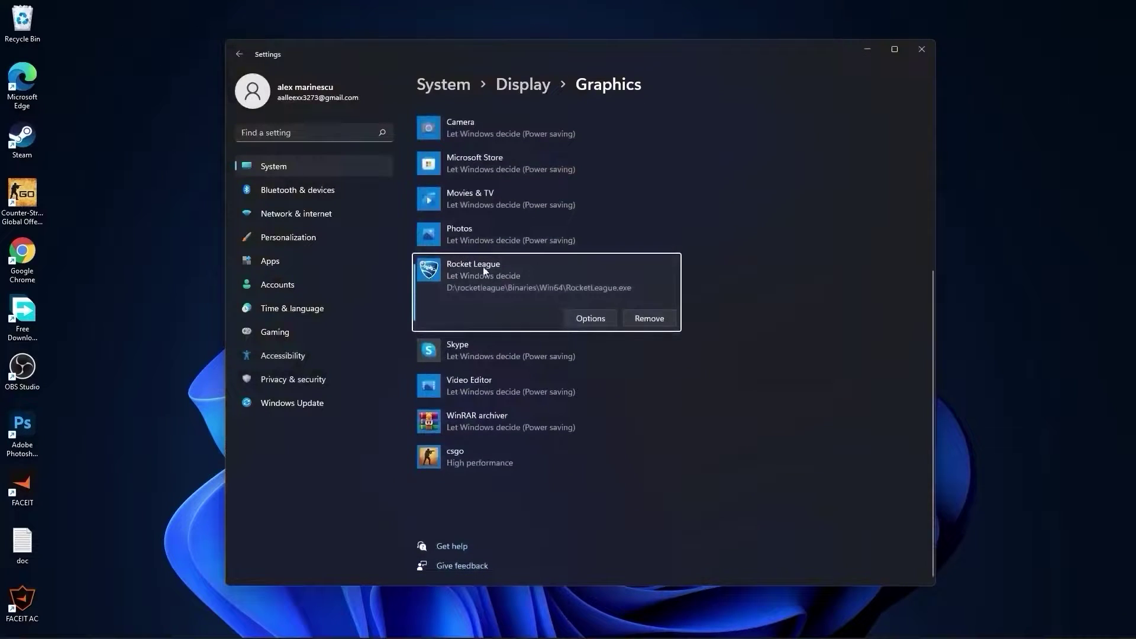
pyautogui.click(589, 319)
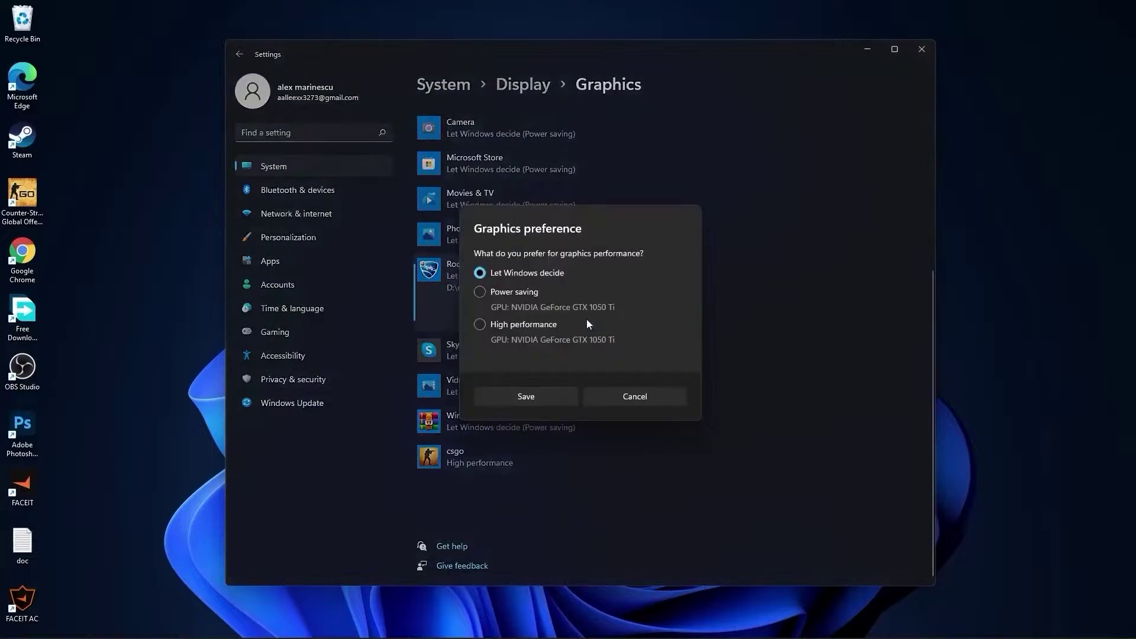
pyautogui.click(480, 324)
pyautogui.click(521, 392)
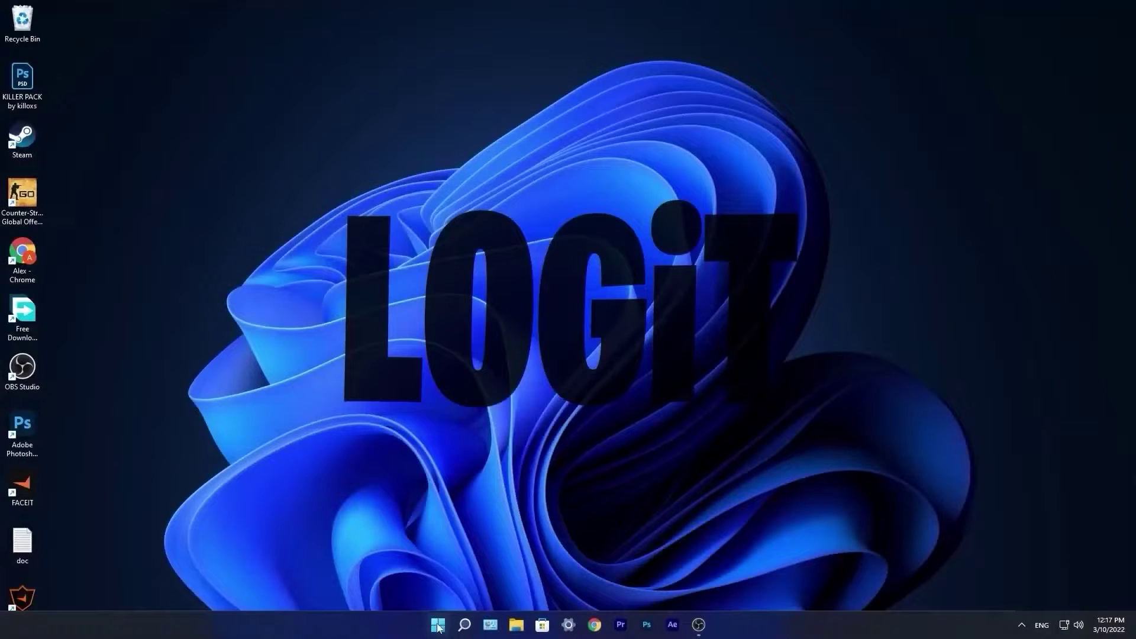
# Install the pending Windows update in Settings, check for further updates, and close Settings.
pyautogui.click(439, 626)
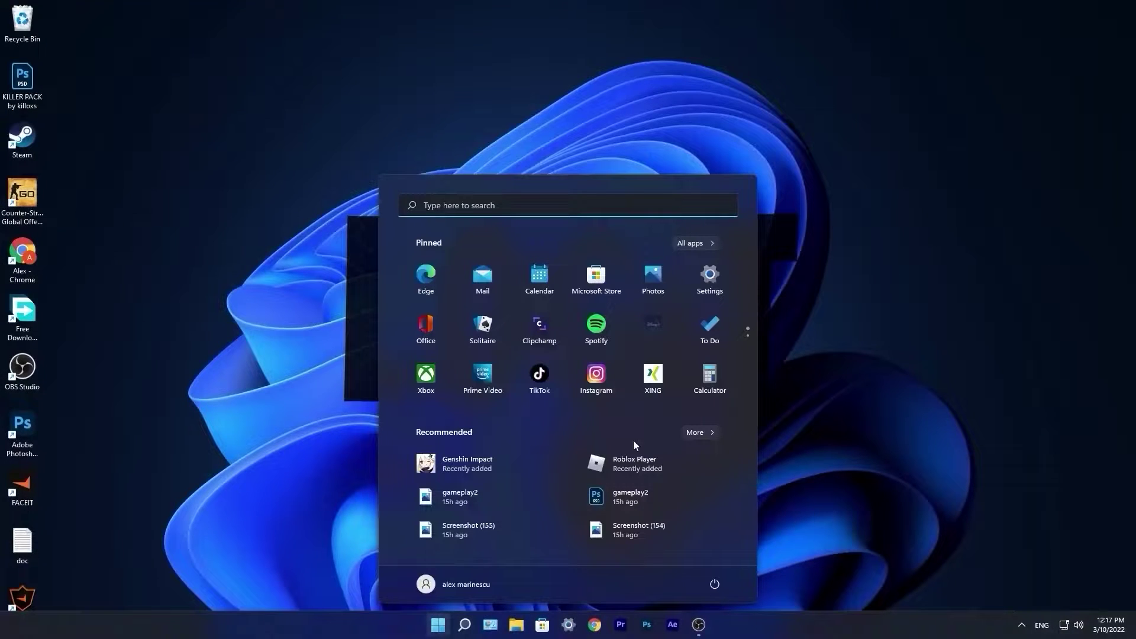
pyautogui.click(707, 278)
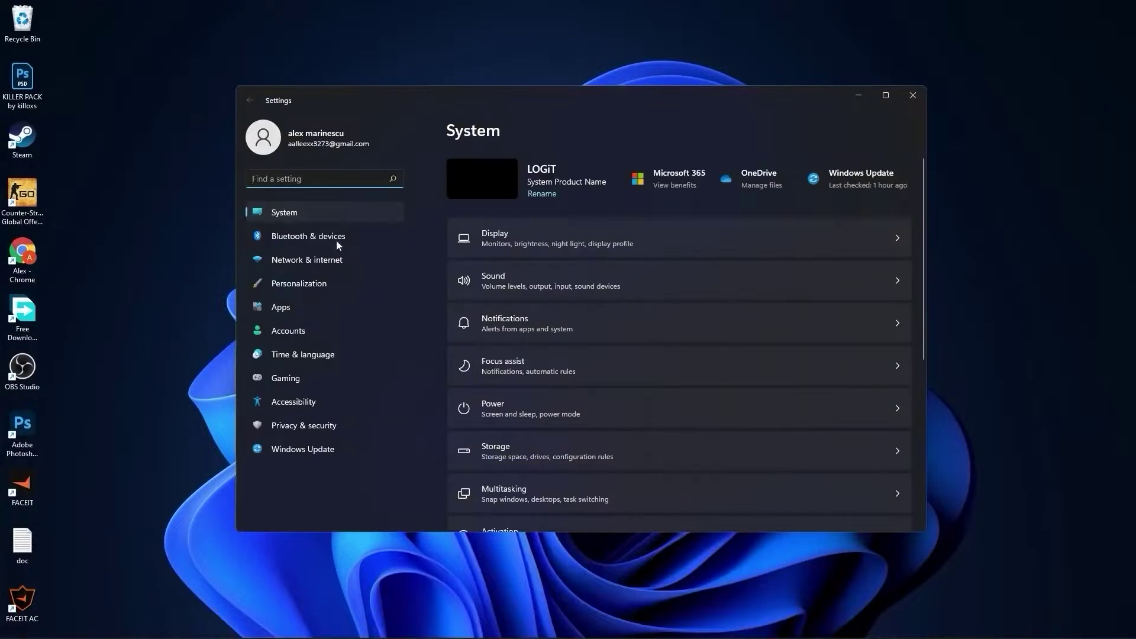
pyautogui.click(260, 451)
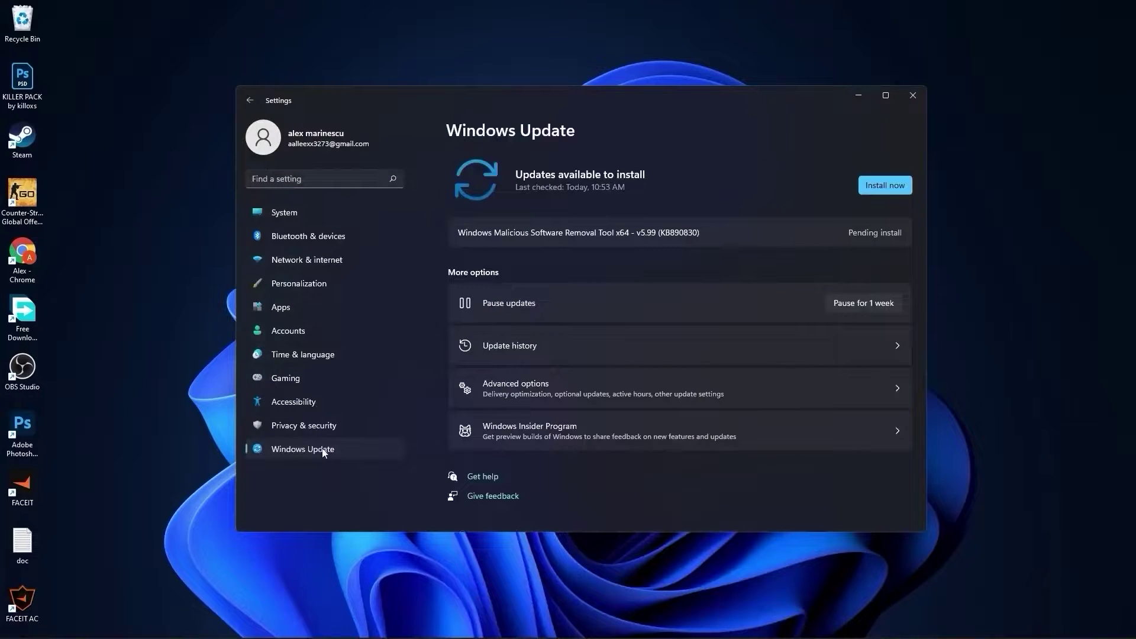
pyautogui.click(886, 187)
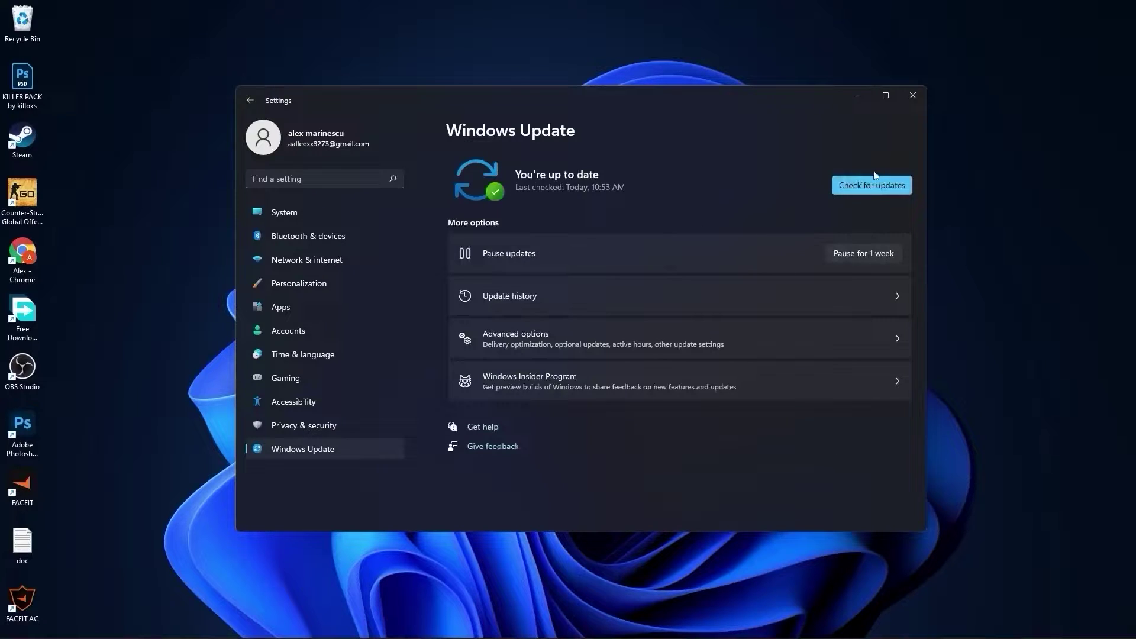
pyautogui.click(868, 180)
pyautogui.click(914, 96)
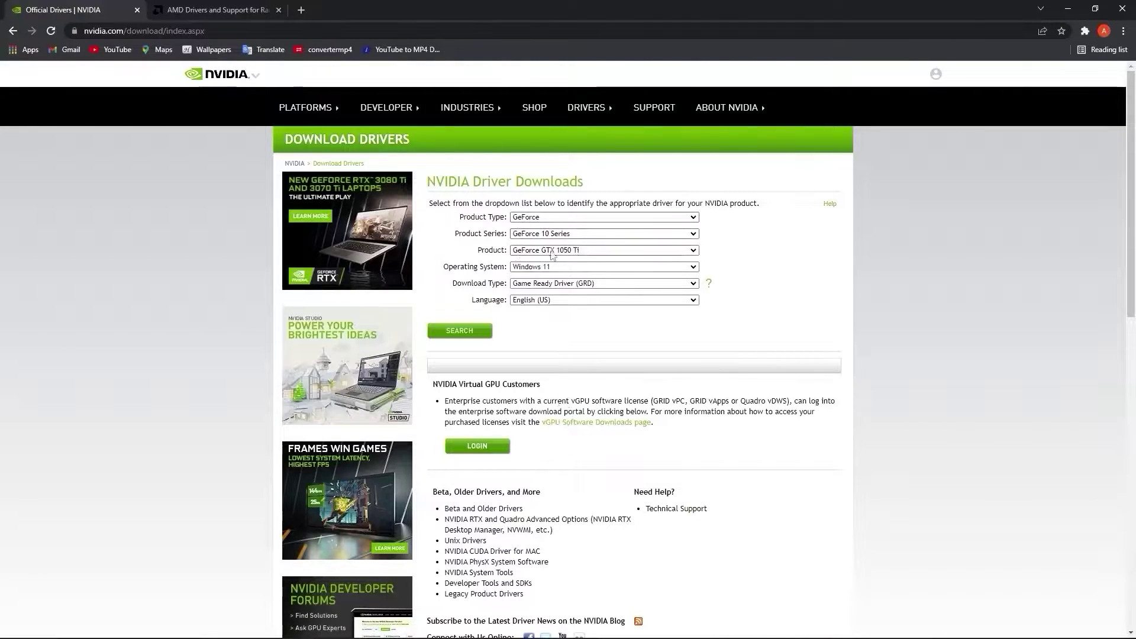
# In the browser, search NVIDIA's driver page for the GeForce GTX 1050 Ti on Windows 11 and download the Game Ready Driver.
pyautogui.click(463, 332)
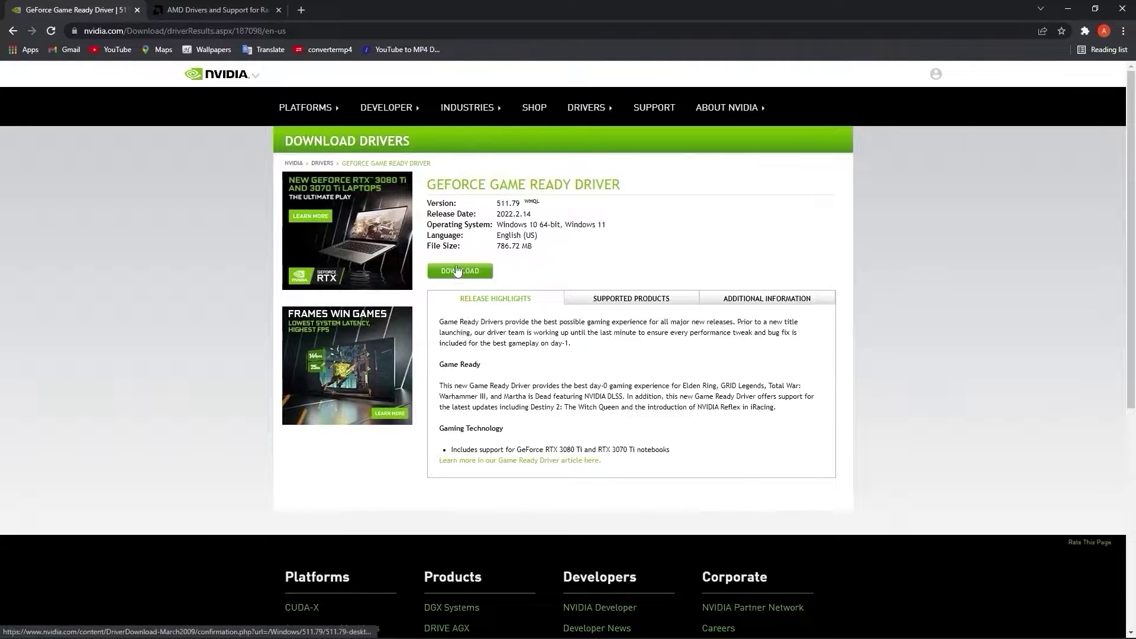
pyautogui.click(461, 272)
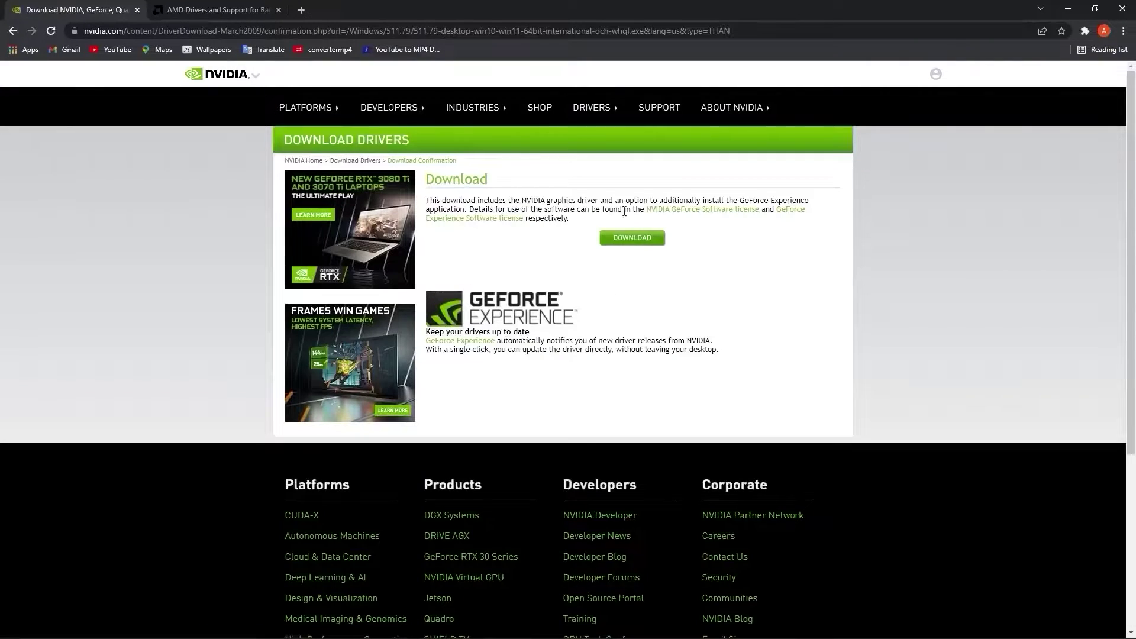
pyautogui.click(632, 238)
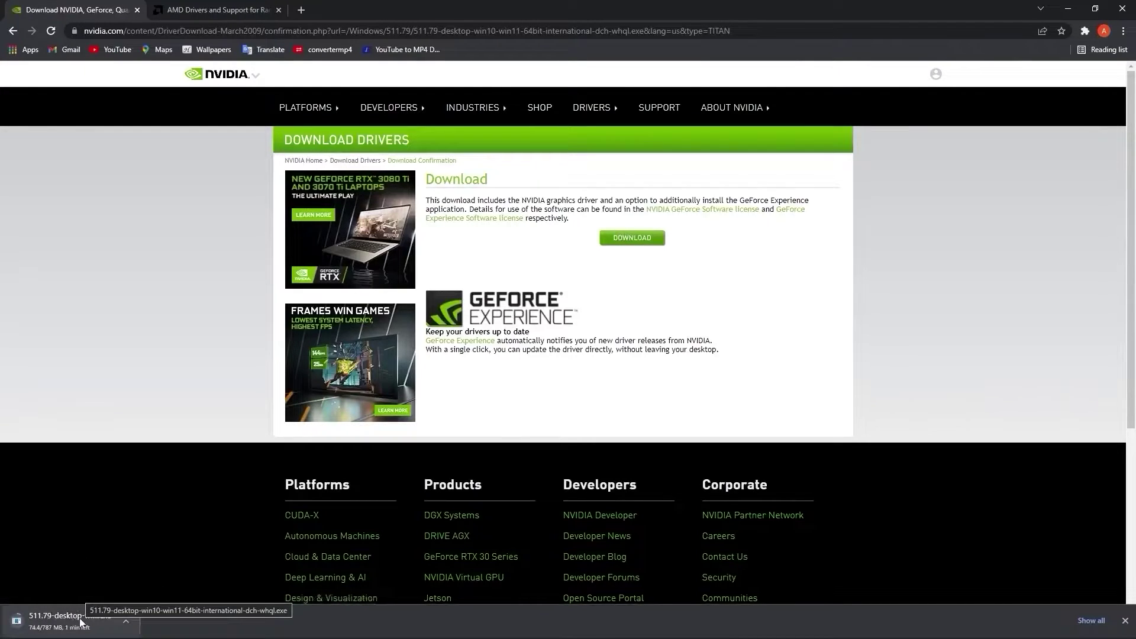
# Start downloading the Radeon and Ryzen auto-detect driver installer from AMD's support page, and cancel that download.
pyautogui.click(210, 8)
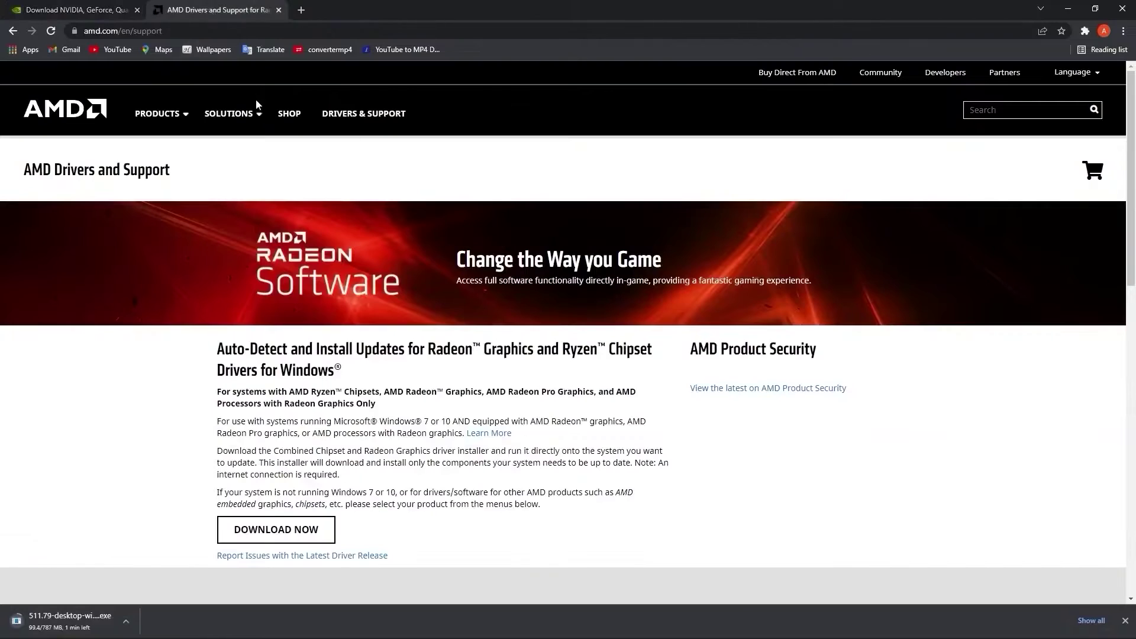
pyautogui.scroll(-2, 777, 248)
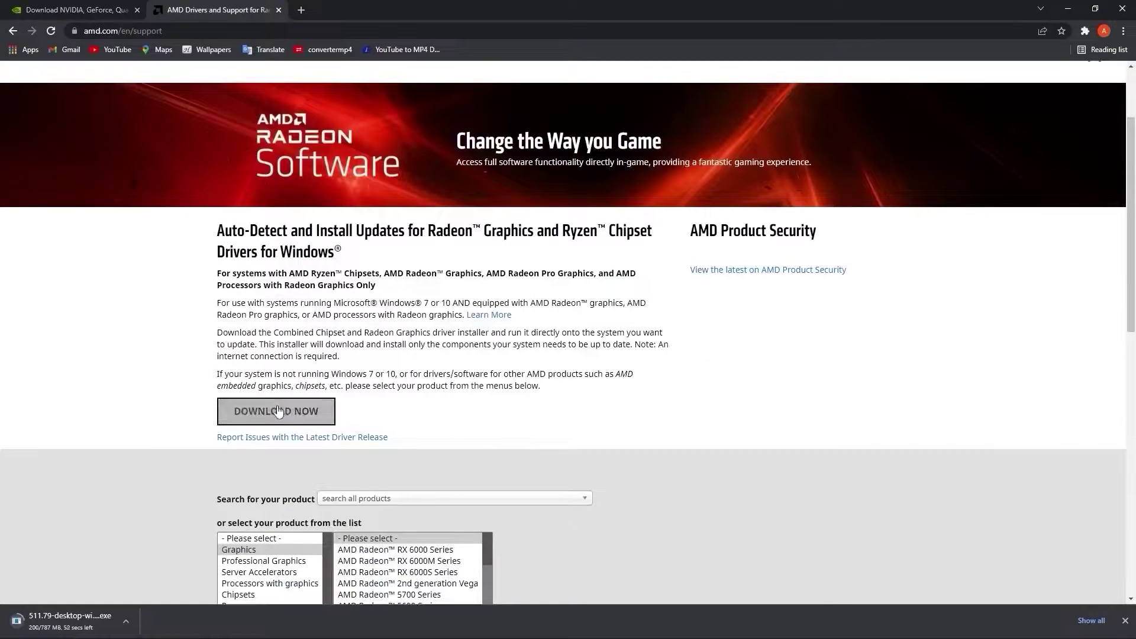
pyautogui.click(280, 411)
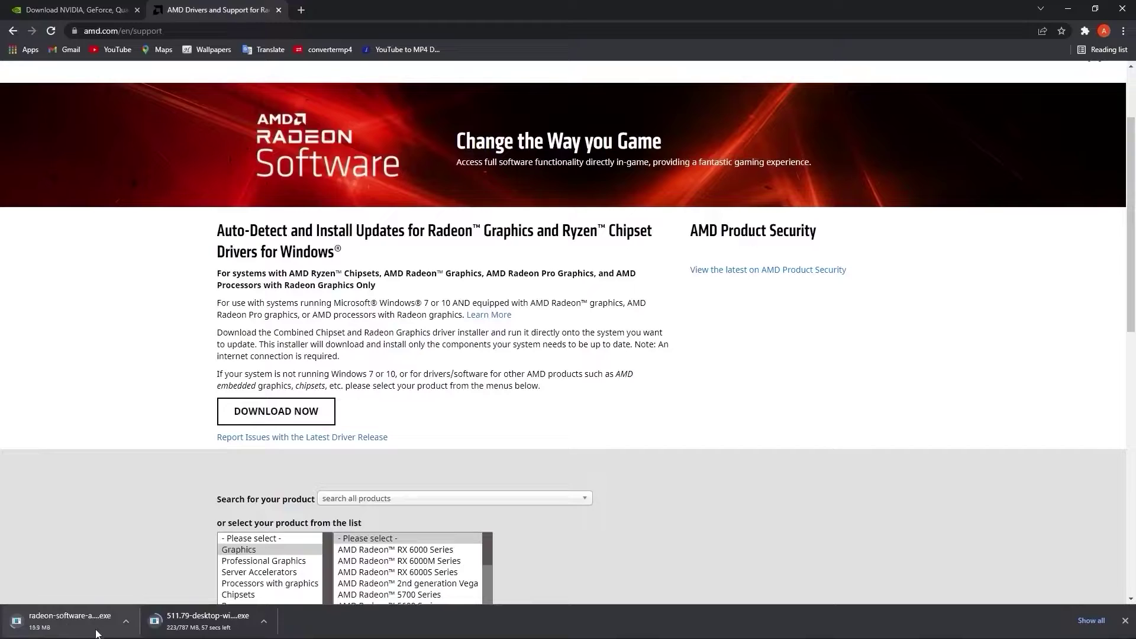
pyautogui.click(125, 621)
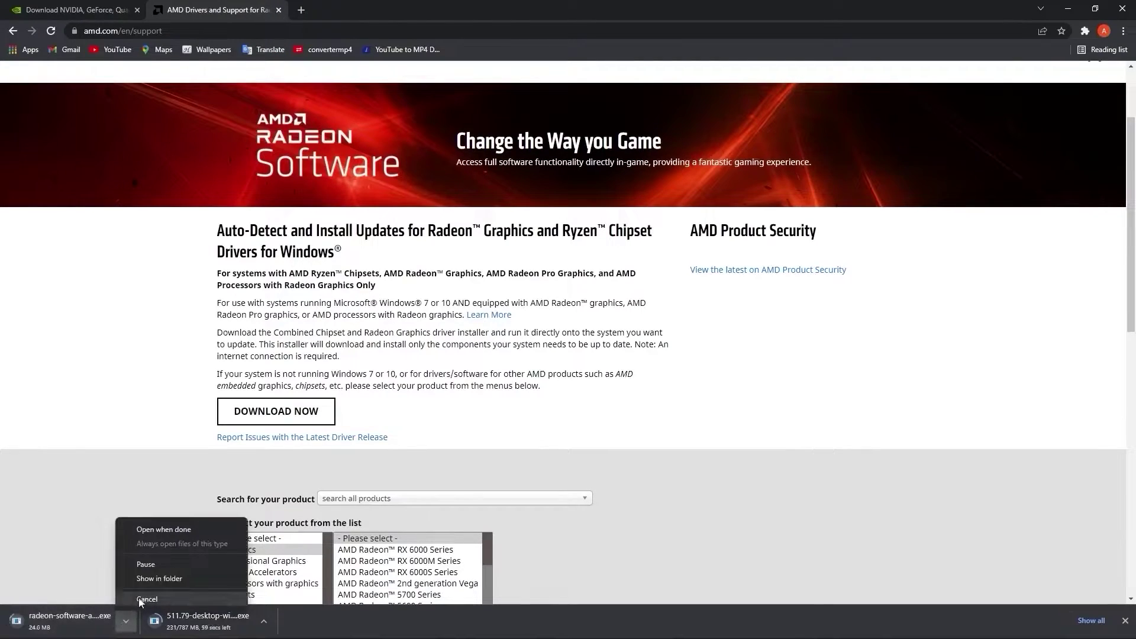
pyautogui.click(135, 610)
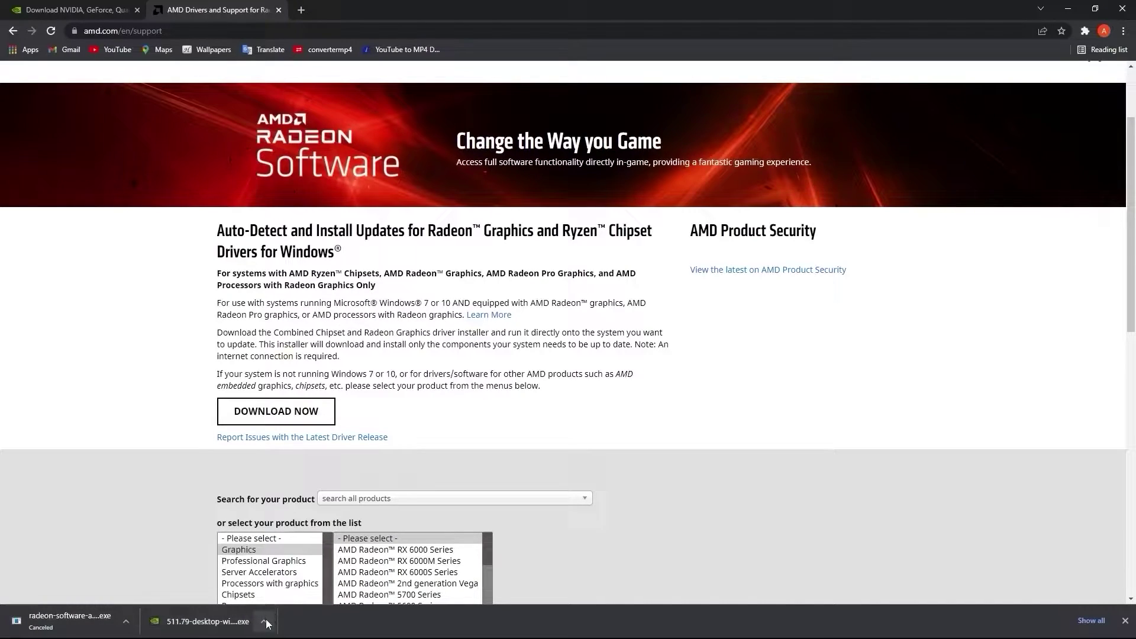
# Run the downloaded NVIDIA 511.79 installer, extract it to the suggested path, install the graphics driver, and close the installer.
pyautogui.click(265, 621)
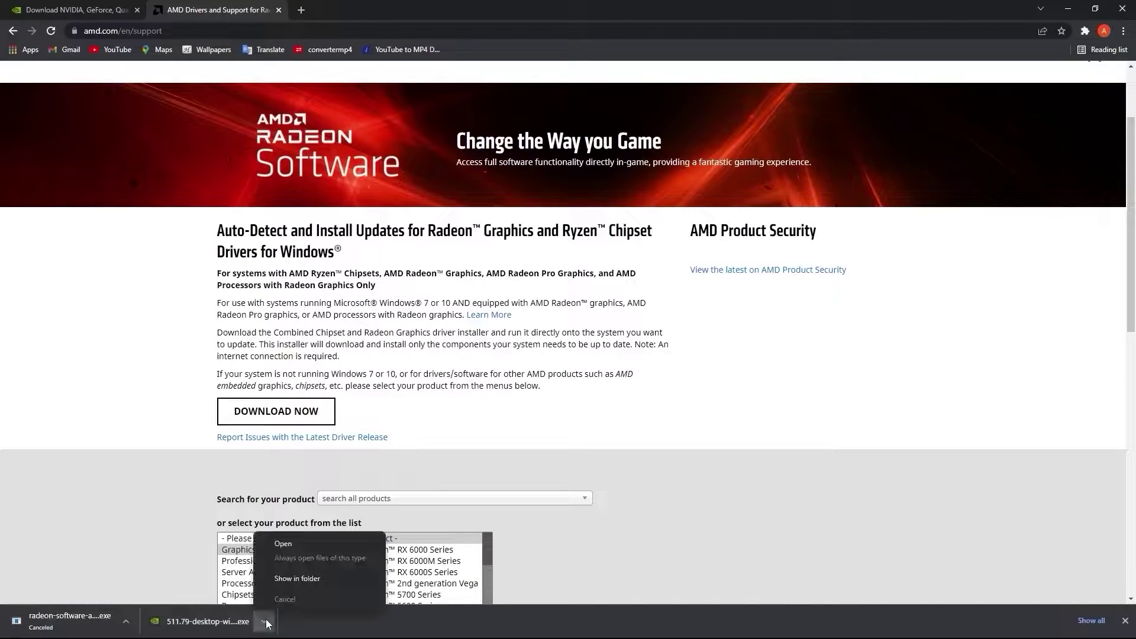
pyautogui.click(286, 542)
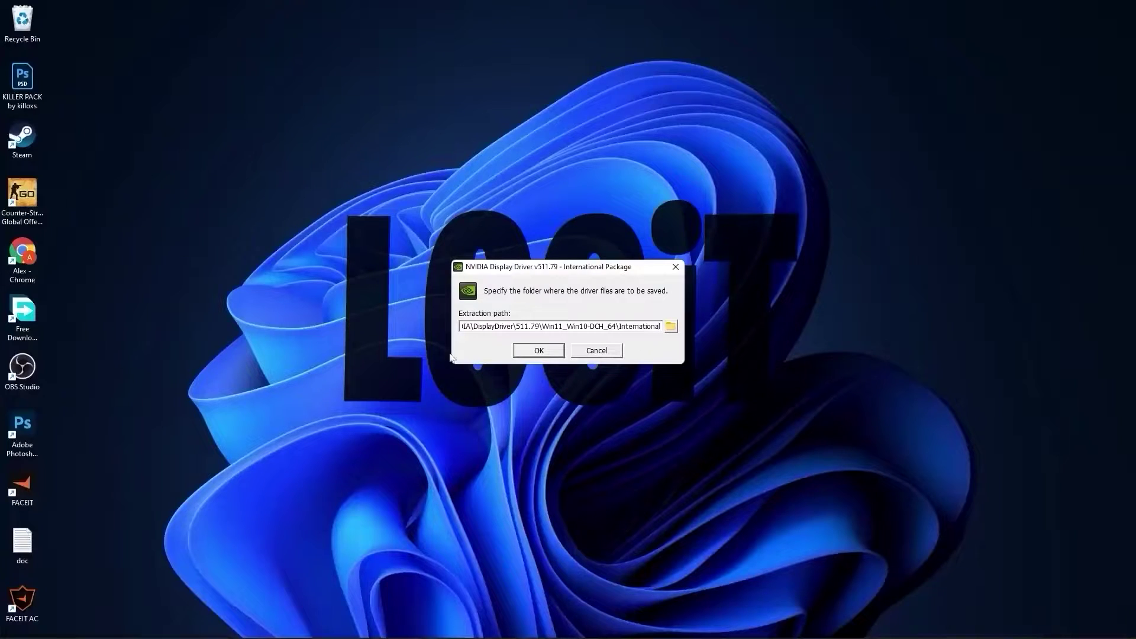
pyautogui.click(539, 351)
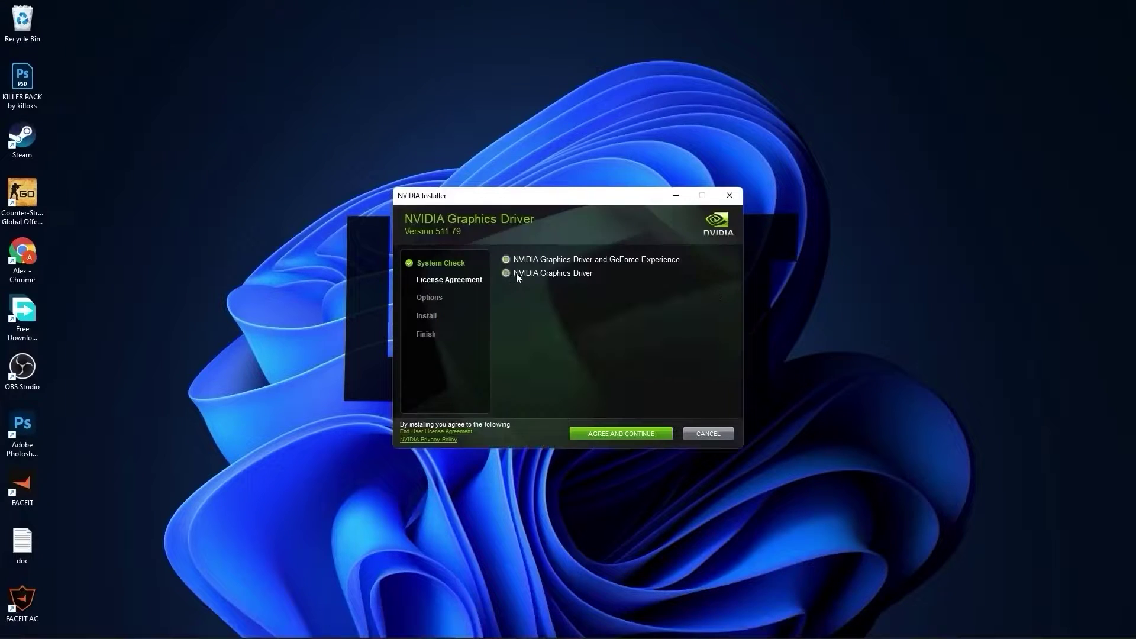
pyautogui.click(617, 435)
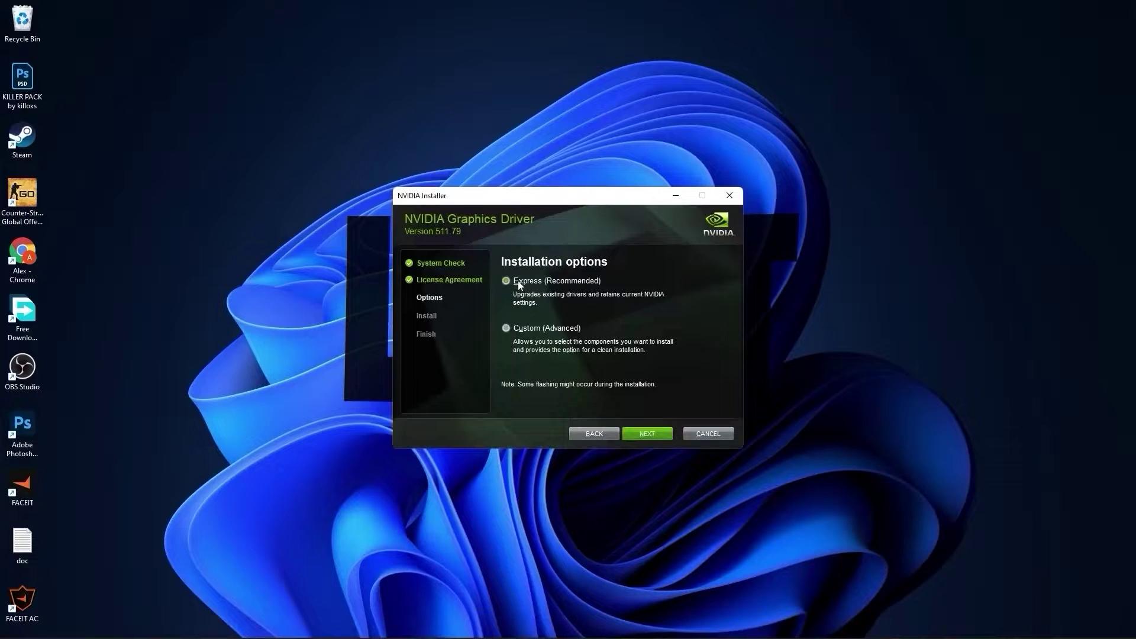
pyautogui.click(647, 434)
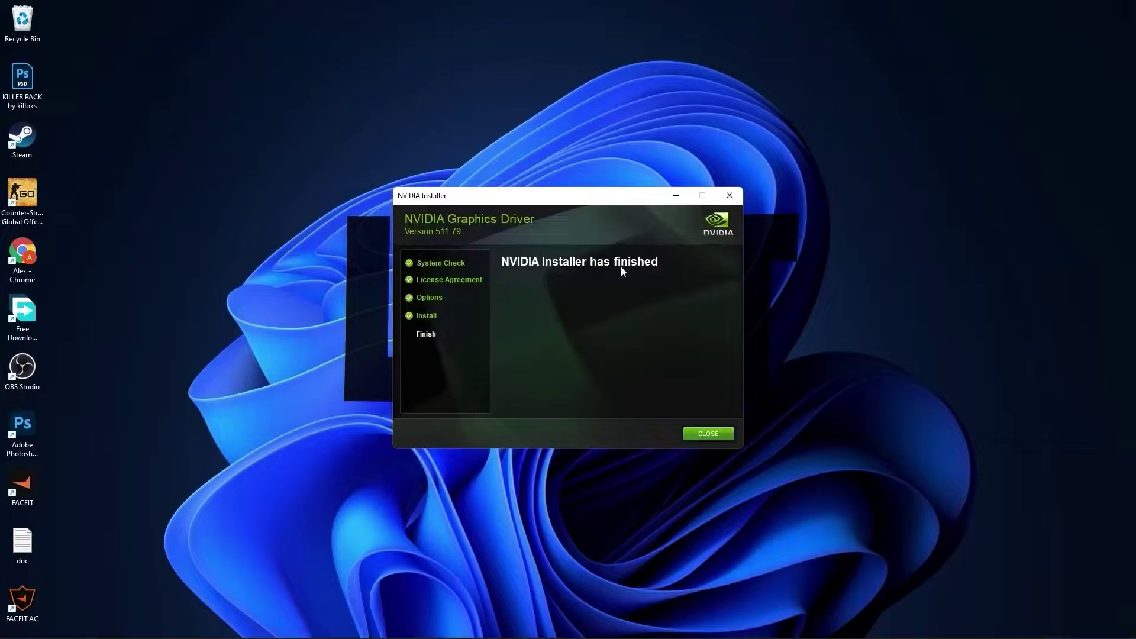
pyautogui.click(708, 434)
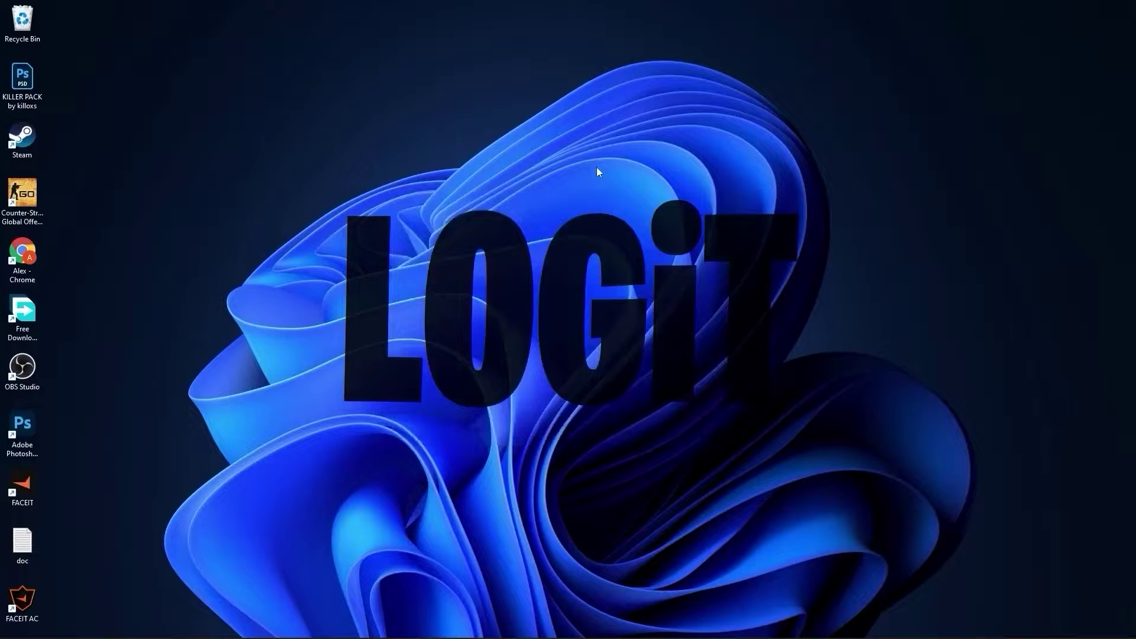
# Open the NVIDIA Control Panel from the desktop.
pyautogui.rightClick(597, 168)
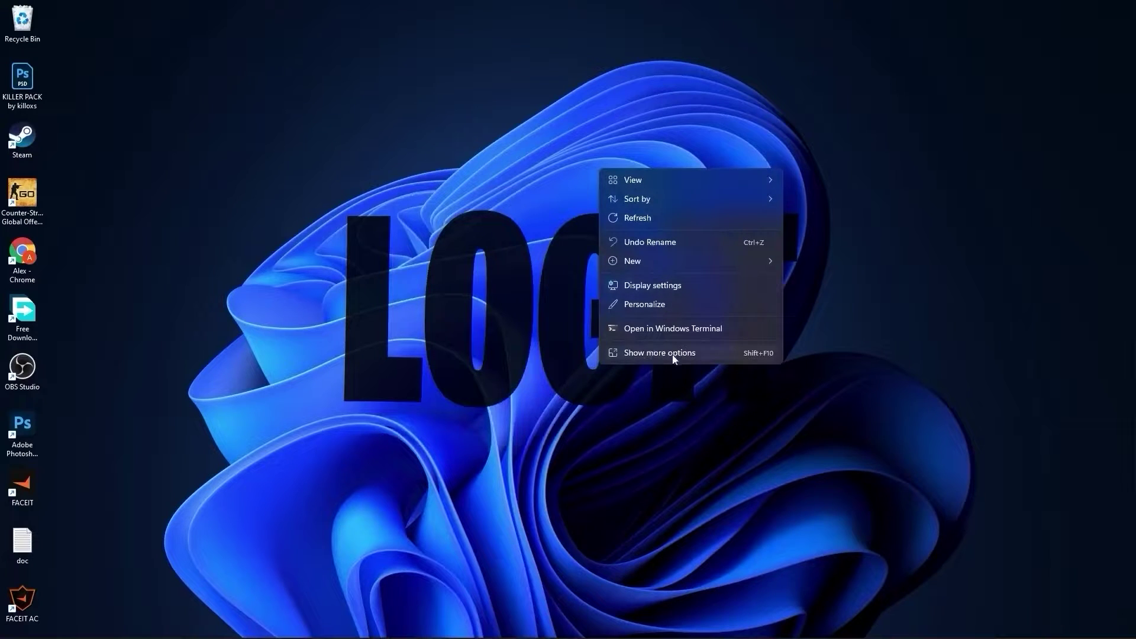
pyautogui.click(645, 351)
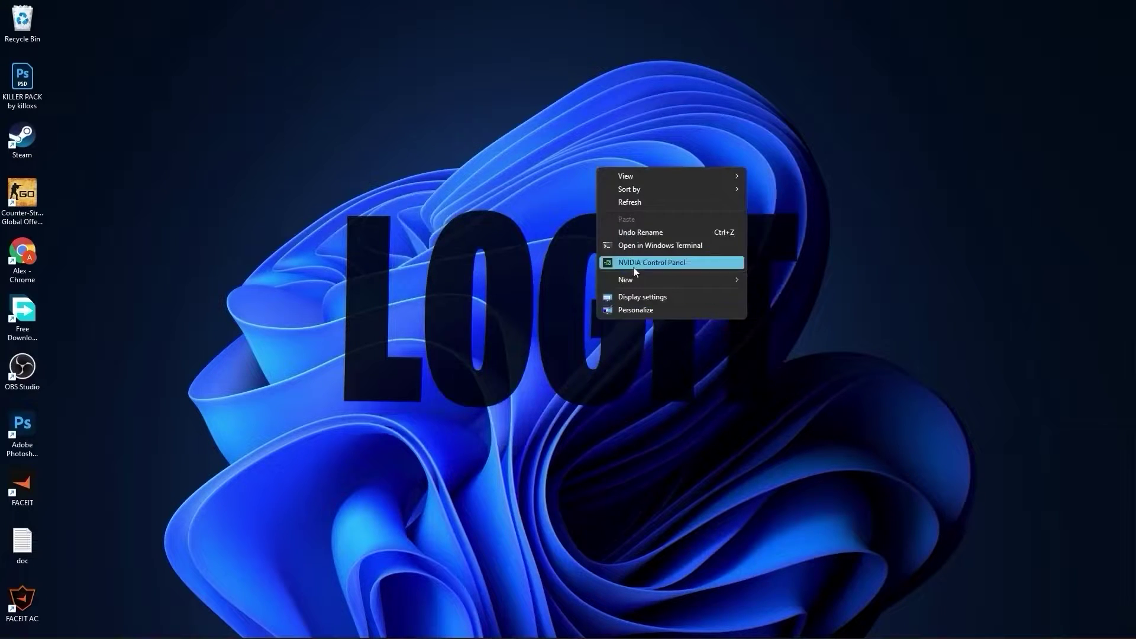
pyautogui.click(654, 262)
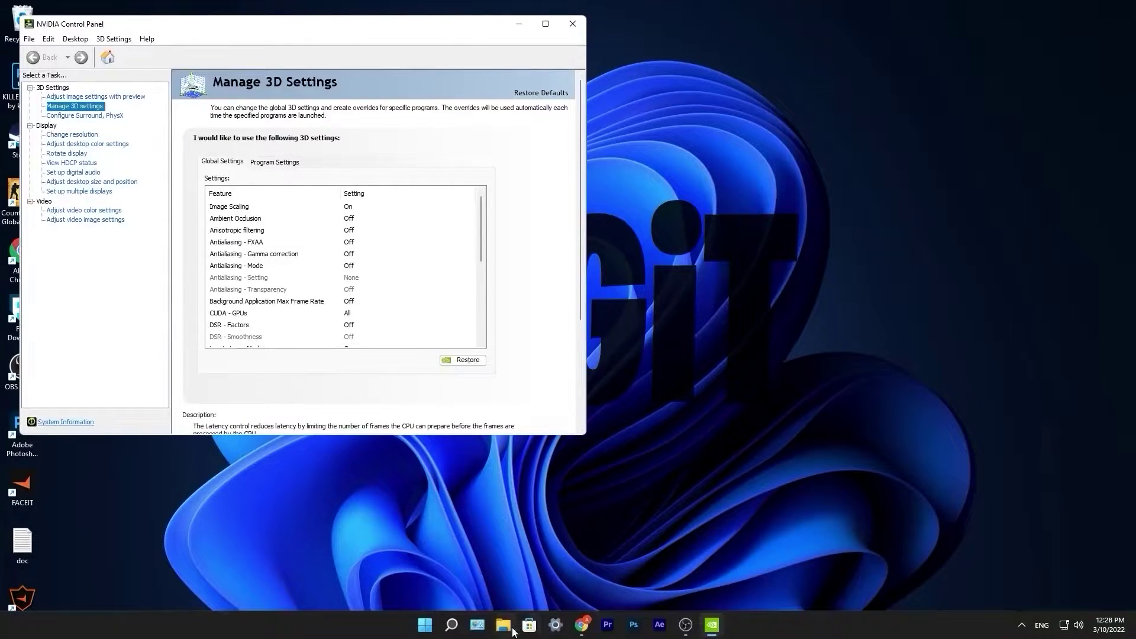
# Search the Microsoft Store for "nvidia control panel" and launch the NVIDIA Control Panel app from its store page.
pyautogui.click(530, 625)
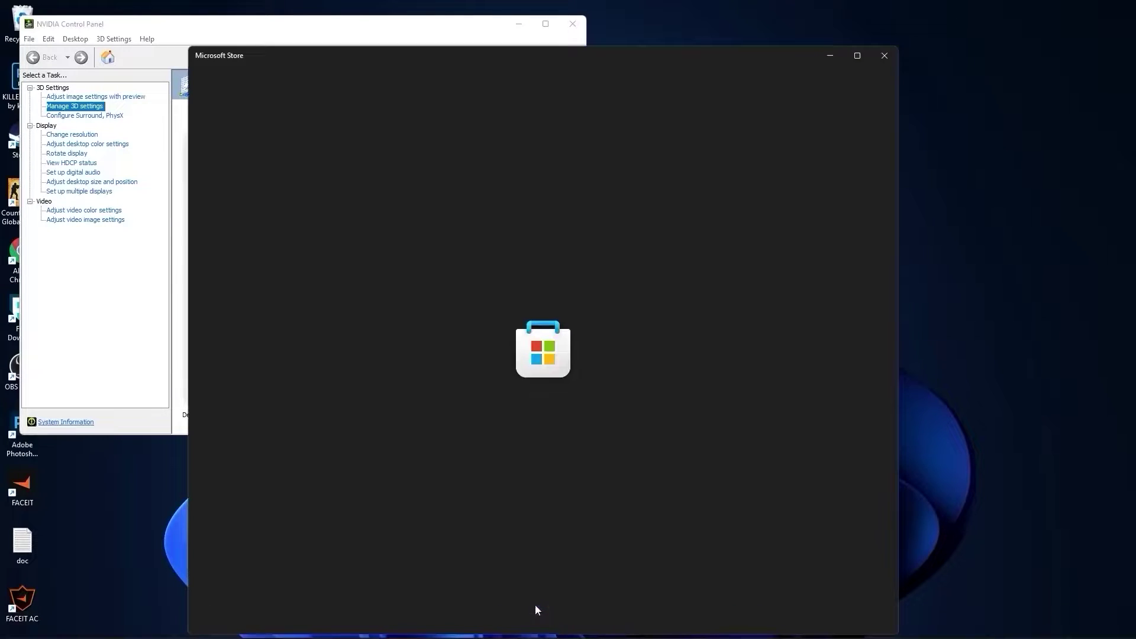
pyautogui.write('nvidia control panel')
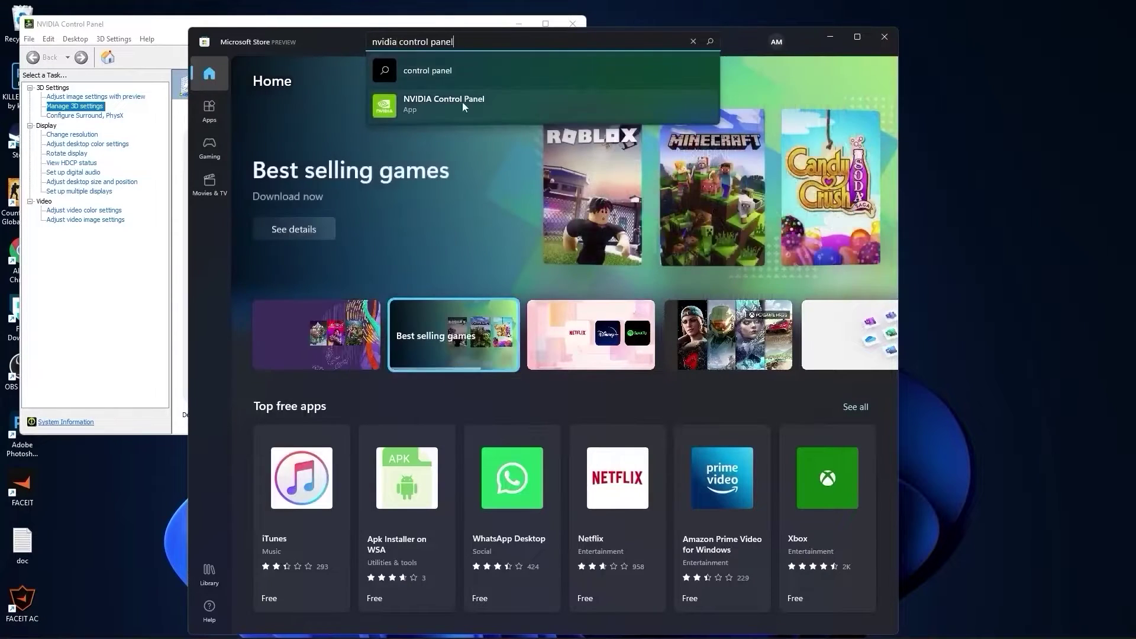
pyautogui.click(463, 104)
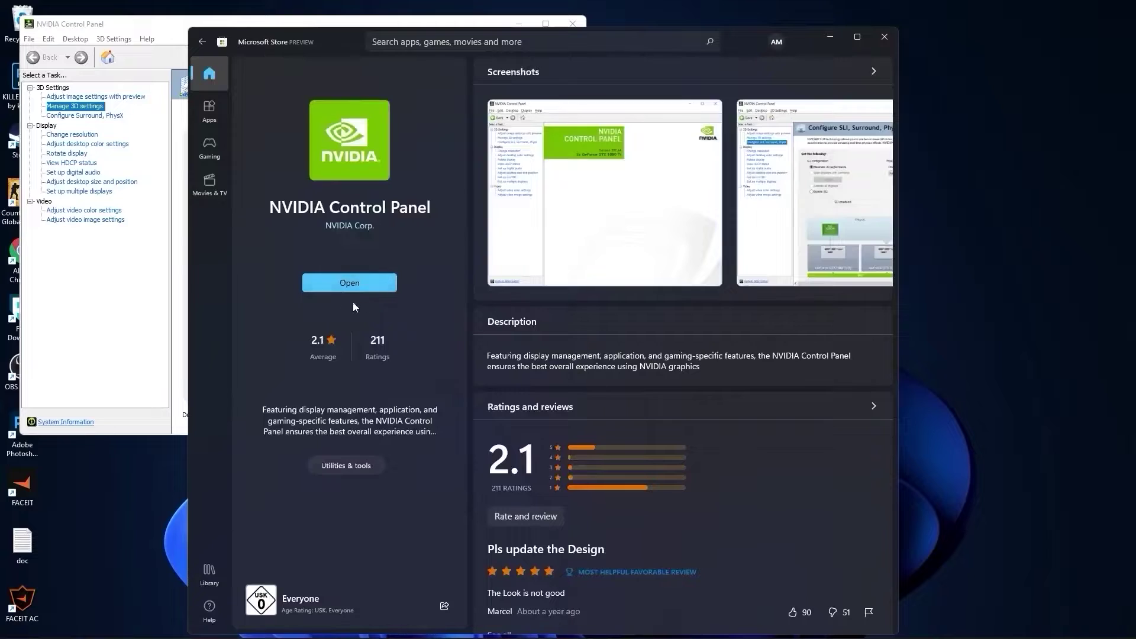
pyautogui.click(349, 282)
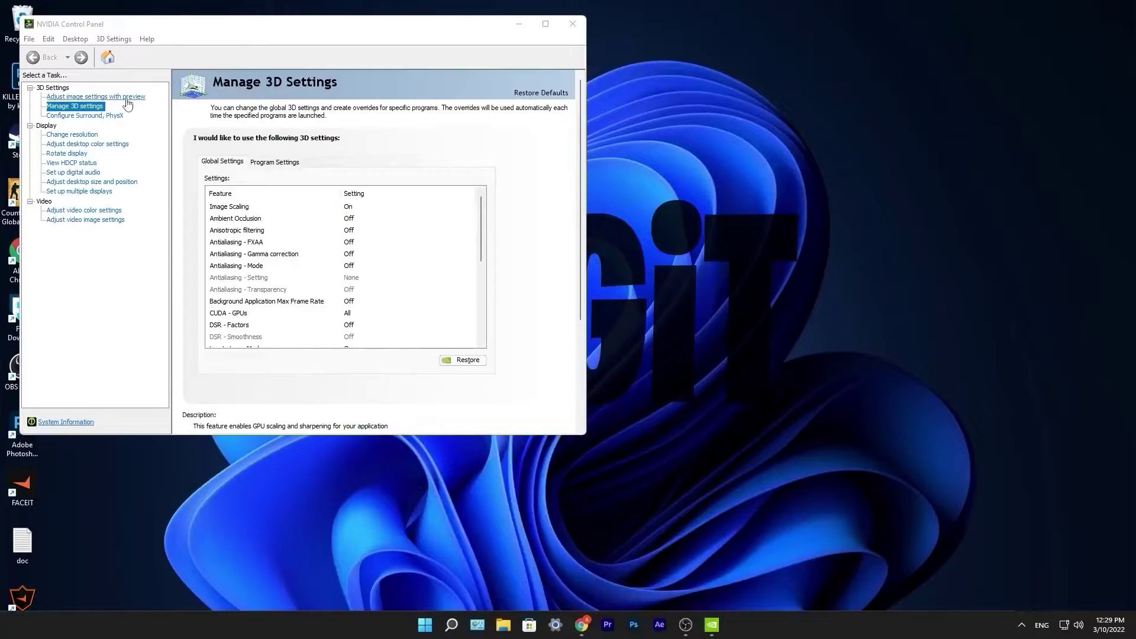
# In the image settings with preview, choose the user's own preference emphasizing Performance and apply it.
pyautogui.click(59, 97)
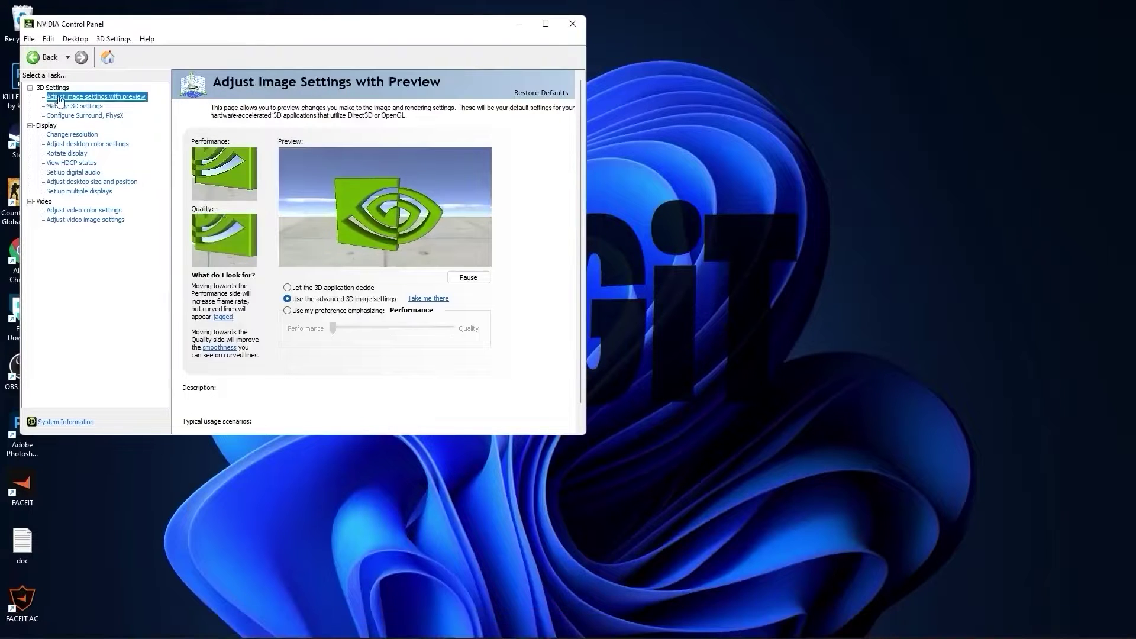
pyautogui.click(287, 311)
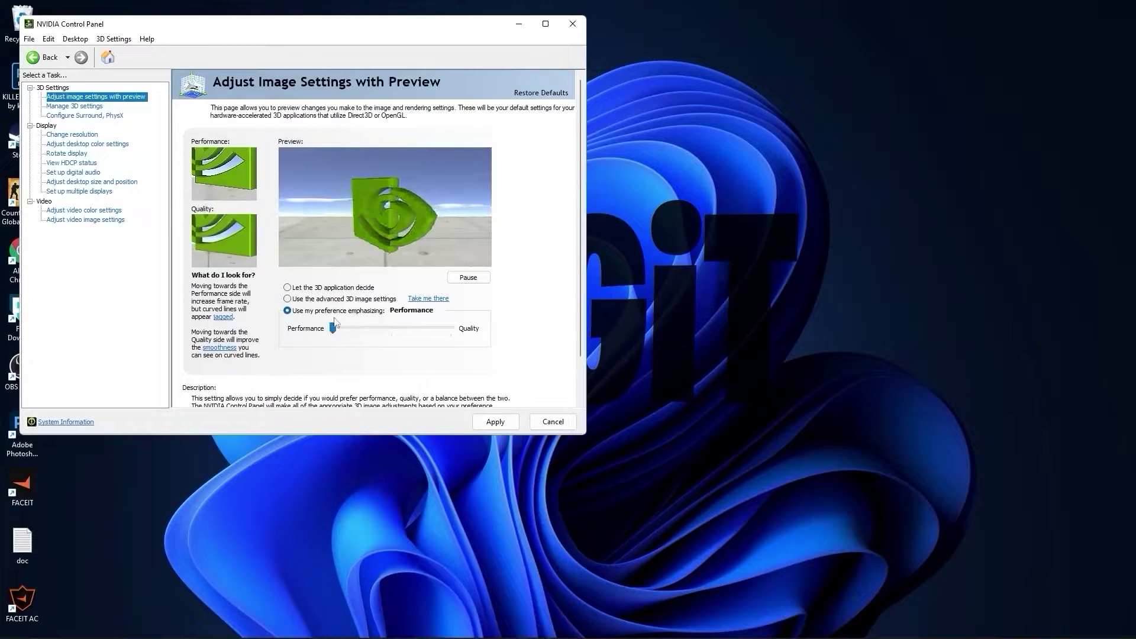
pyautogui.click(496, 422)
# In the global 3D settings, set Image Scaling to On with 50% sharpening and the overlay indicator enabled.
pyautogui.click(77, 106)
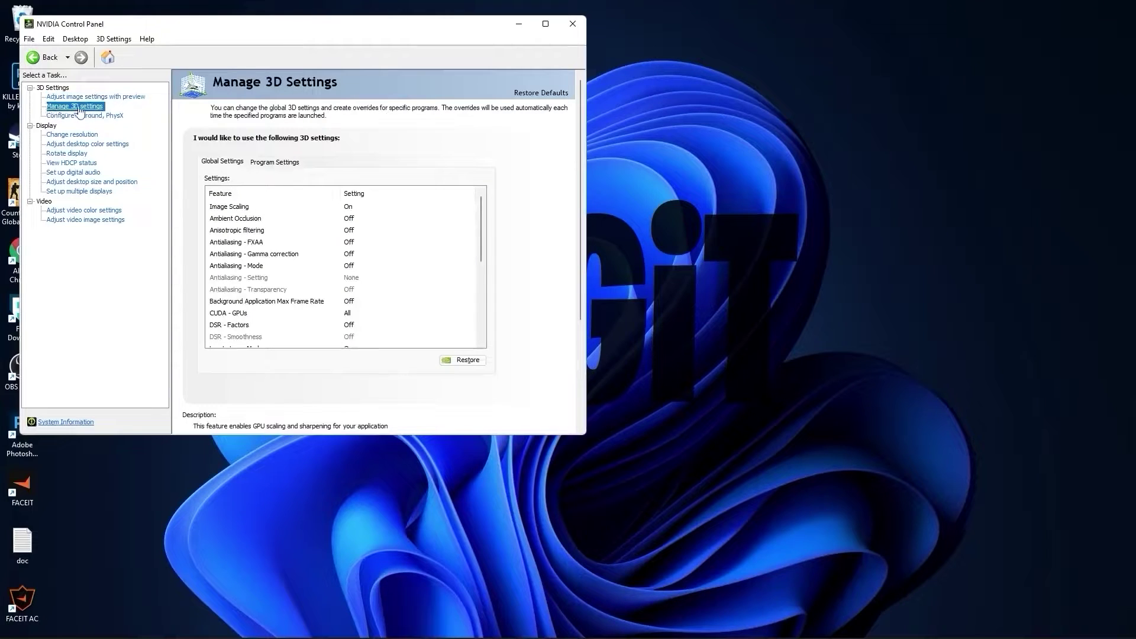
pyautogui.click(213, 207)
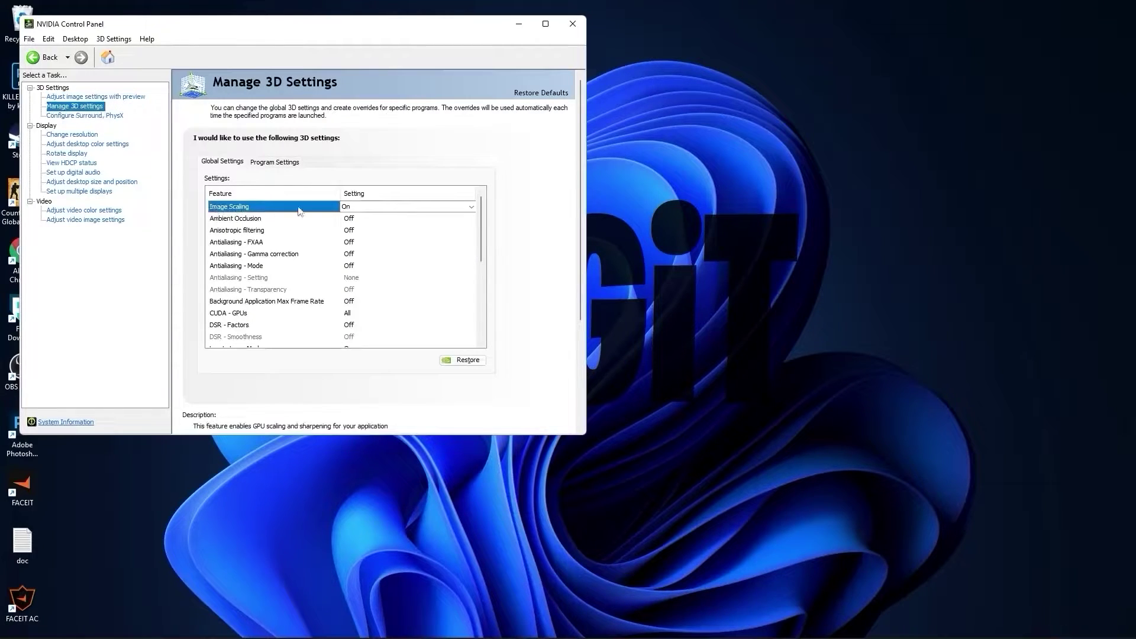
pyautogui.click(353, 208)
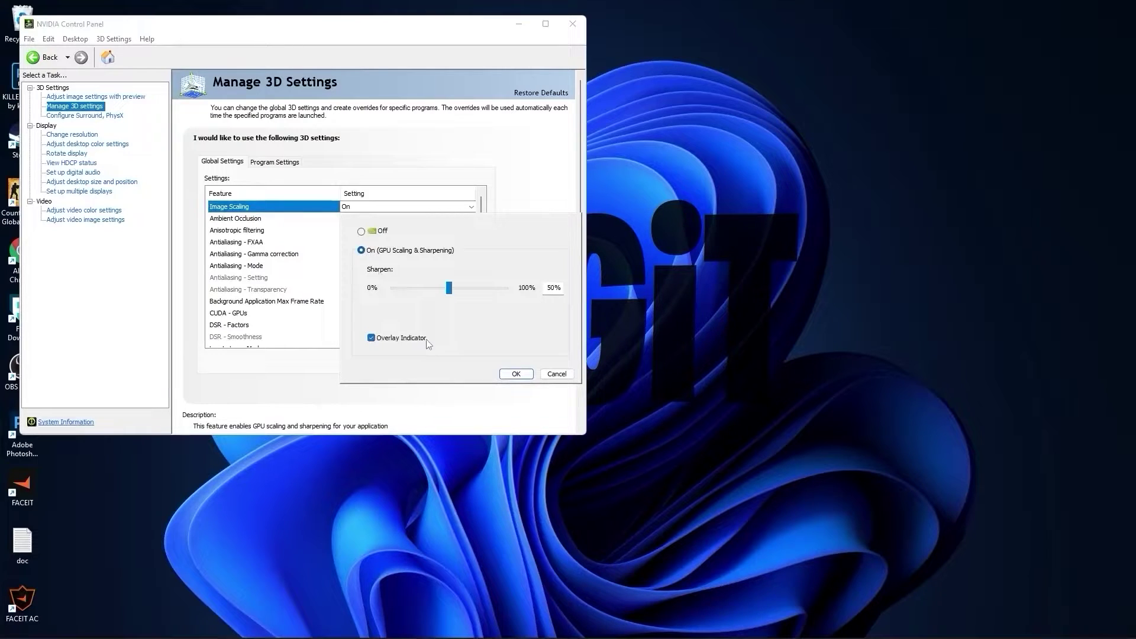
pyautogui.click(509, 373)
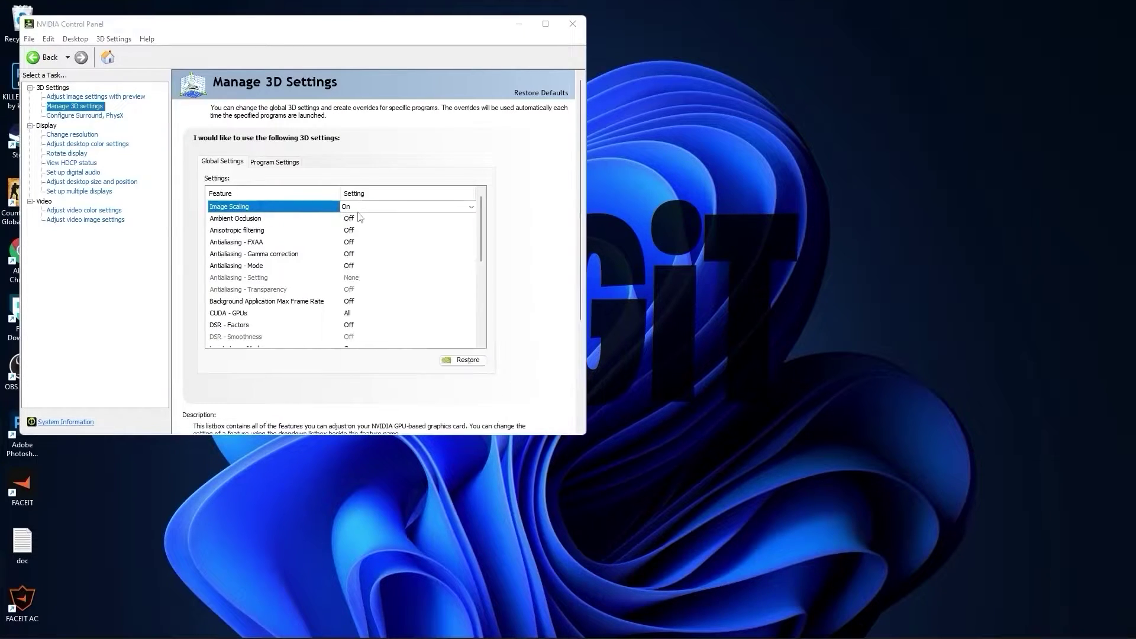
# In the global 3D settings, set Low Latency Mode to On and Max Frame Rate to Off.
pyautogui.scroll(-2, 358, 272)
pyautogui.click(355, 242)
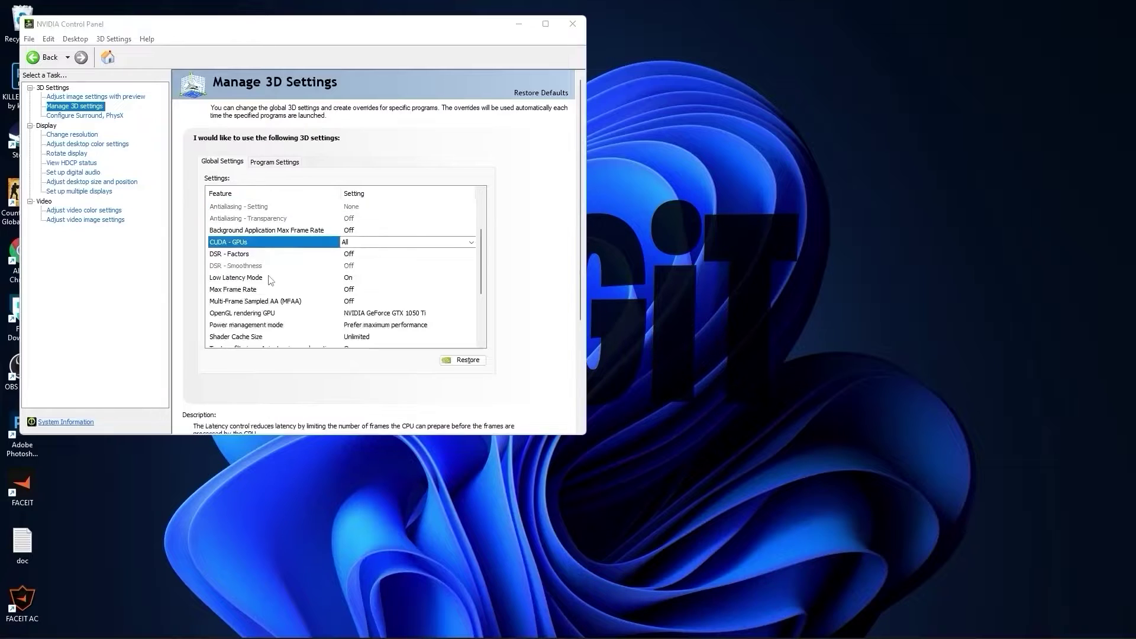
pyautogui.click(228, 279)
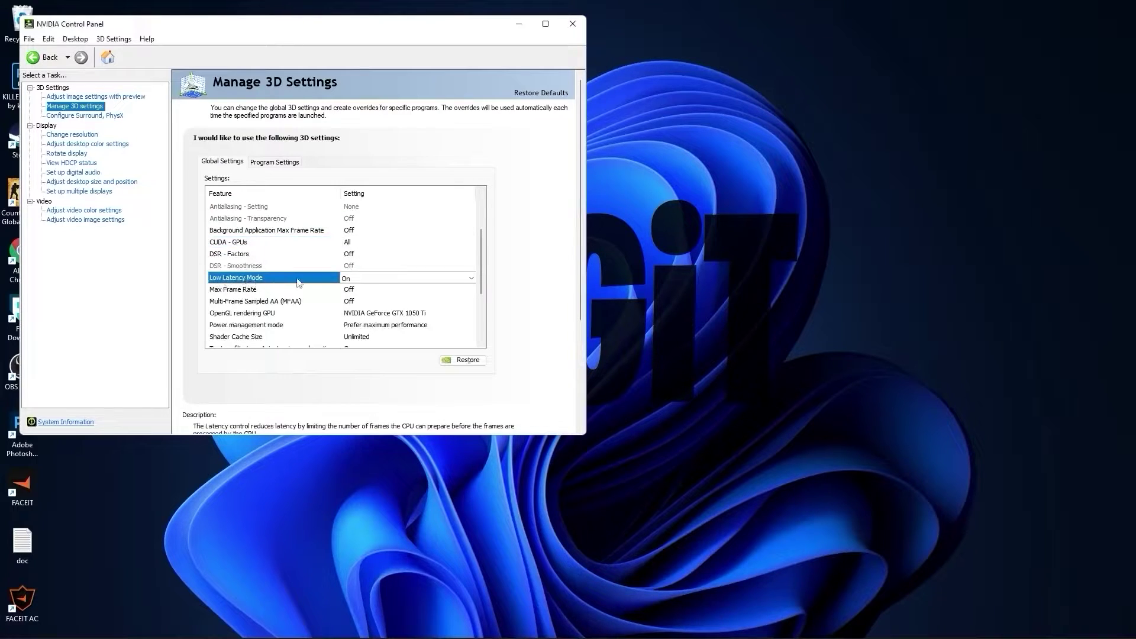
pyautogui.click(354, 279)
pyautogui.click(362, 299)
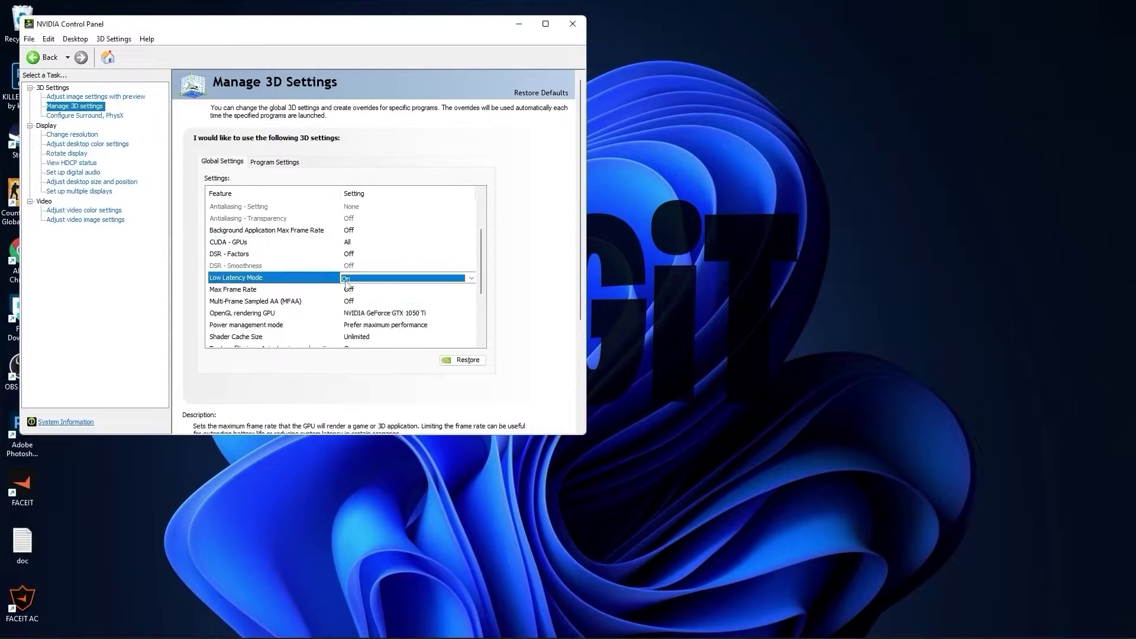
pyautogui.click(255, 291)
pyautogui.click(352, 290)
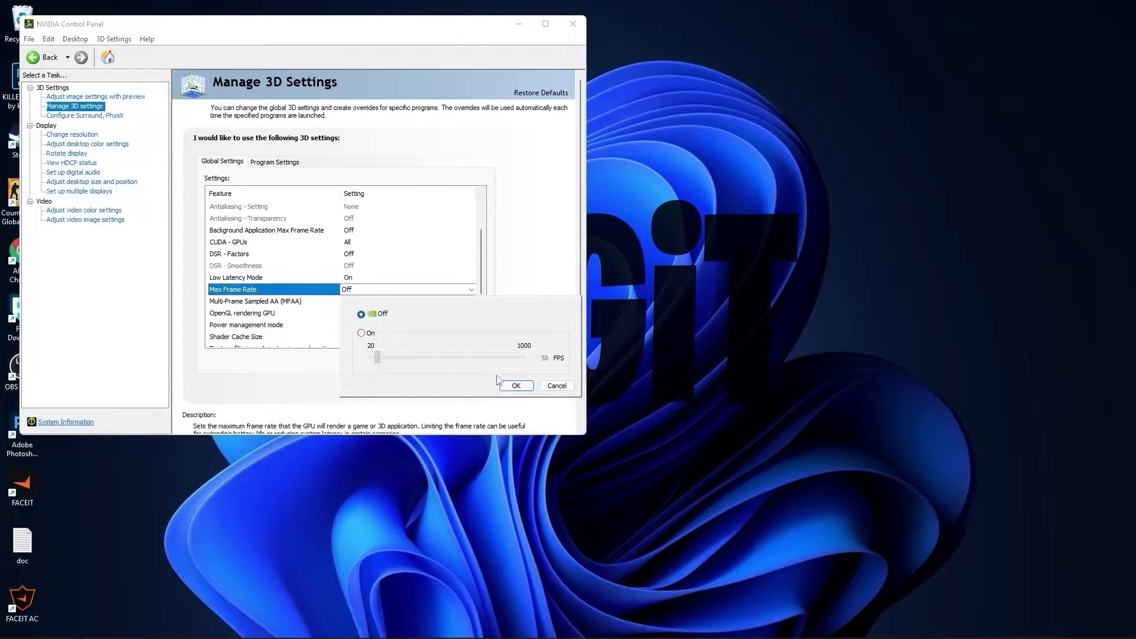
pyautogui.click(516, 385)
# Set the OpenGL rendering GPU to NVIDIA GeForce GTX 1050 Ti and Power management mode to Prefer maximum performance.
pyautogui.scroll(-2, 219, 256)
pyautogui.click(237, 257)
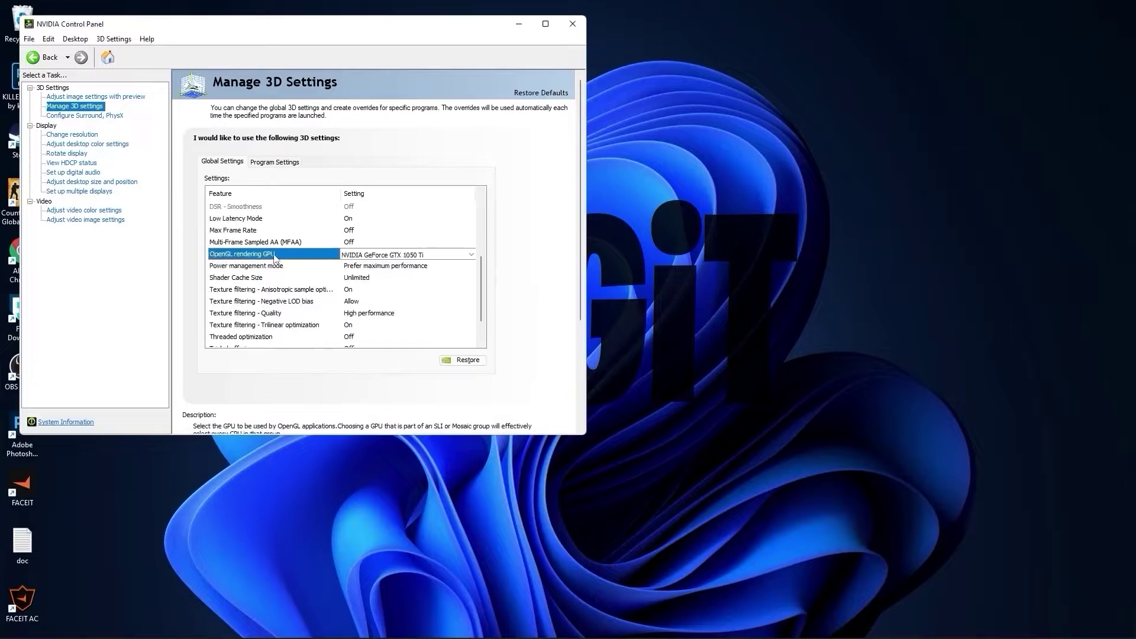
pyautogui.click(360, 255)
pyautogui.click(379, 272)
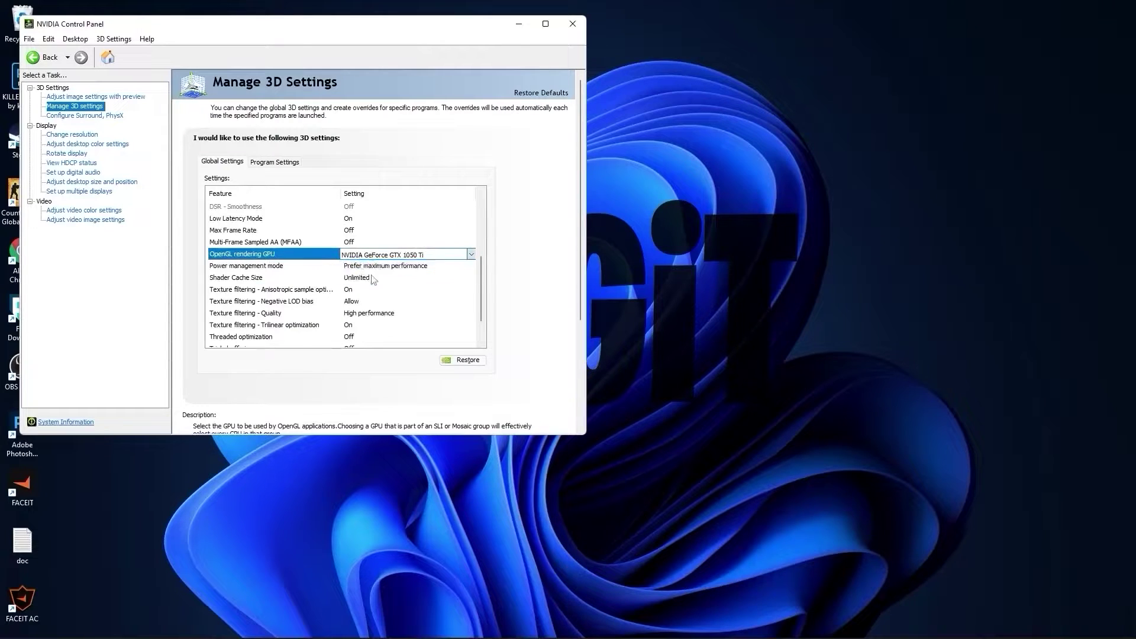
pyautogui.click(214, 267)
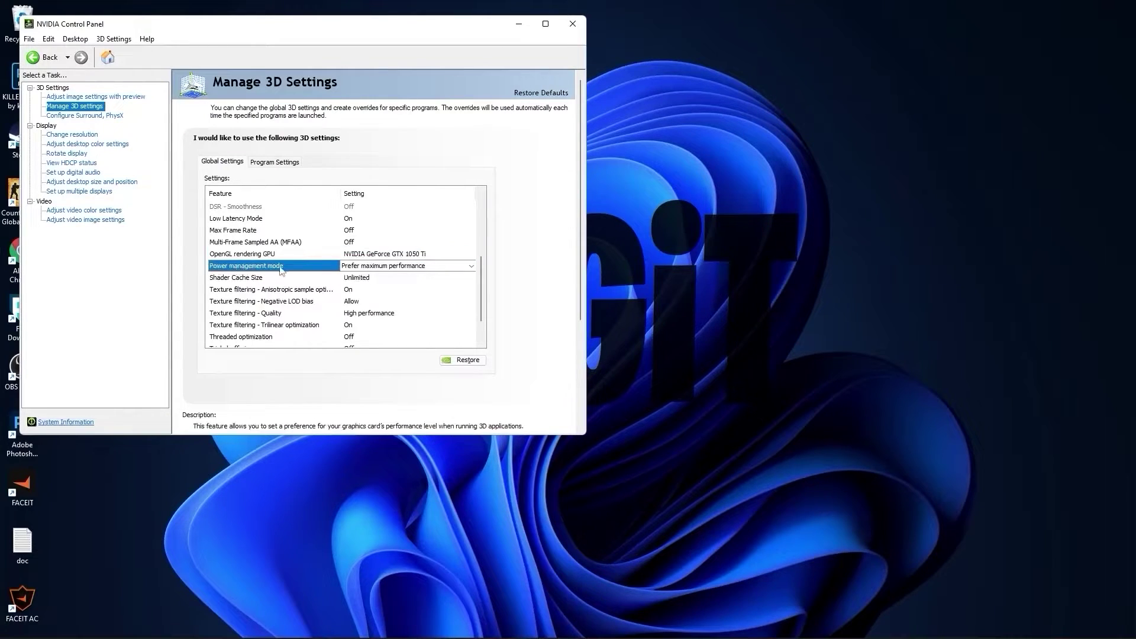
pyautogui.click(361, 266)
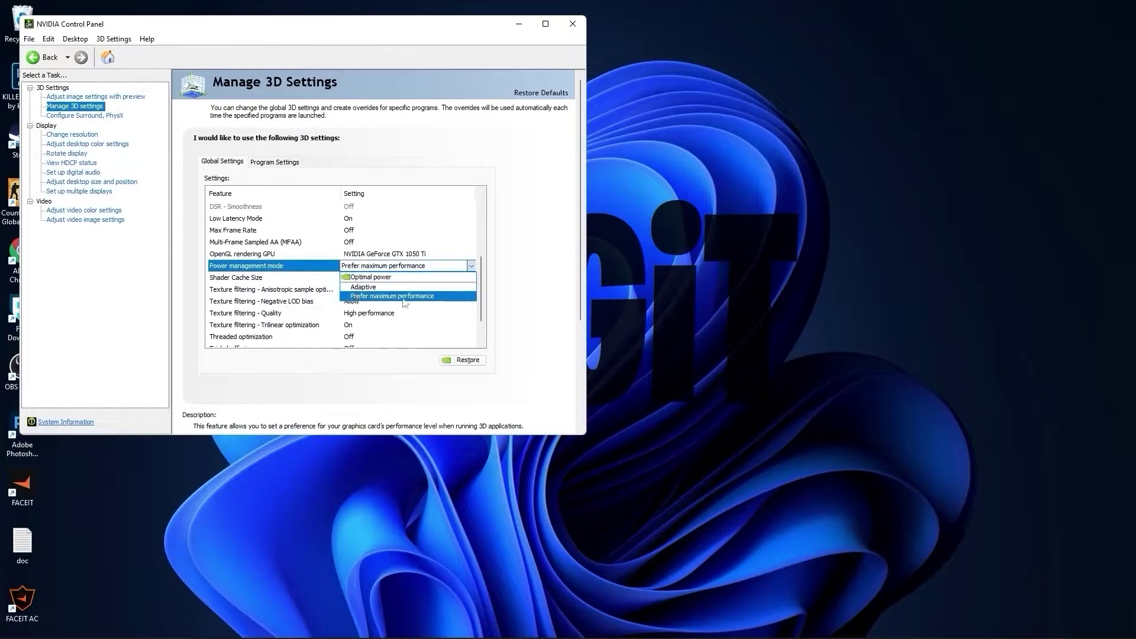
pyautogui.click(360, 296)
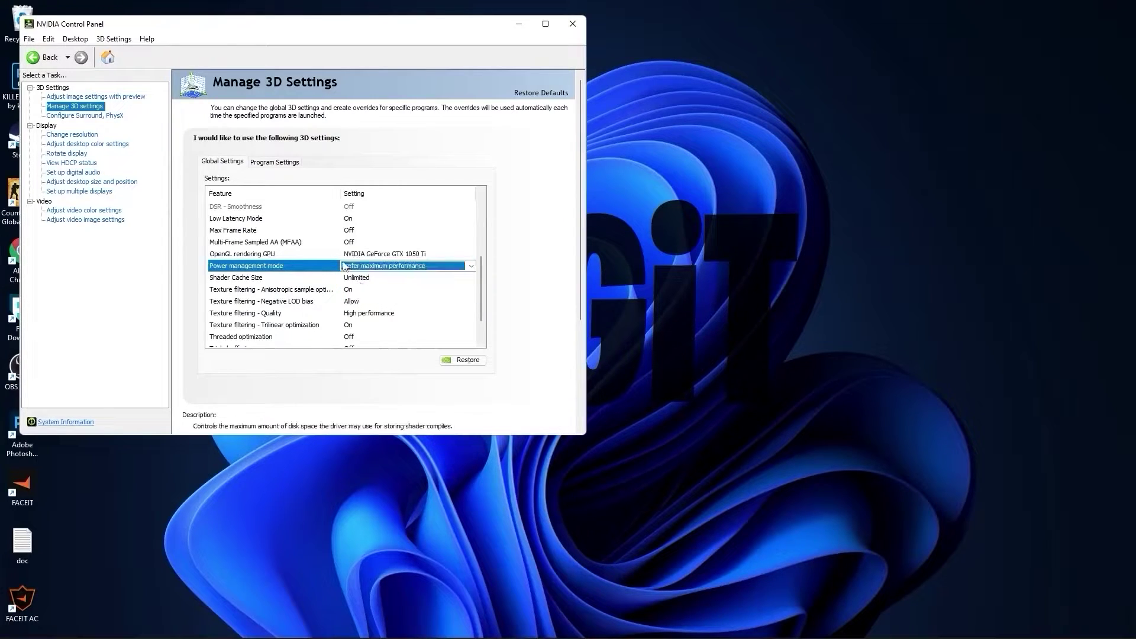
# Set Texture filtering - Quality to High performance in the global 3D settings.
pyautogui.scroll(-1, 271, 283)
pyautogui.click(272, 281)
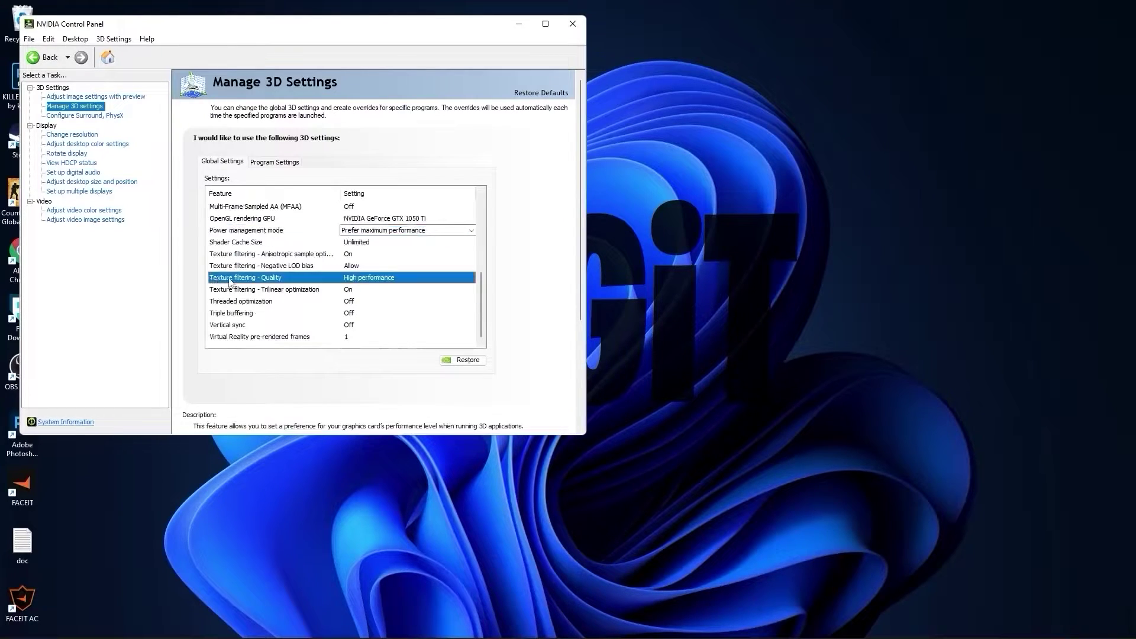
pyautogui.click(355, 278)
pyautogui.click(375, 322)
# Set both Threaded optimization and Vertical sync to Off in the global 3D settings.
pyautogui.click(216, 302)
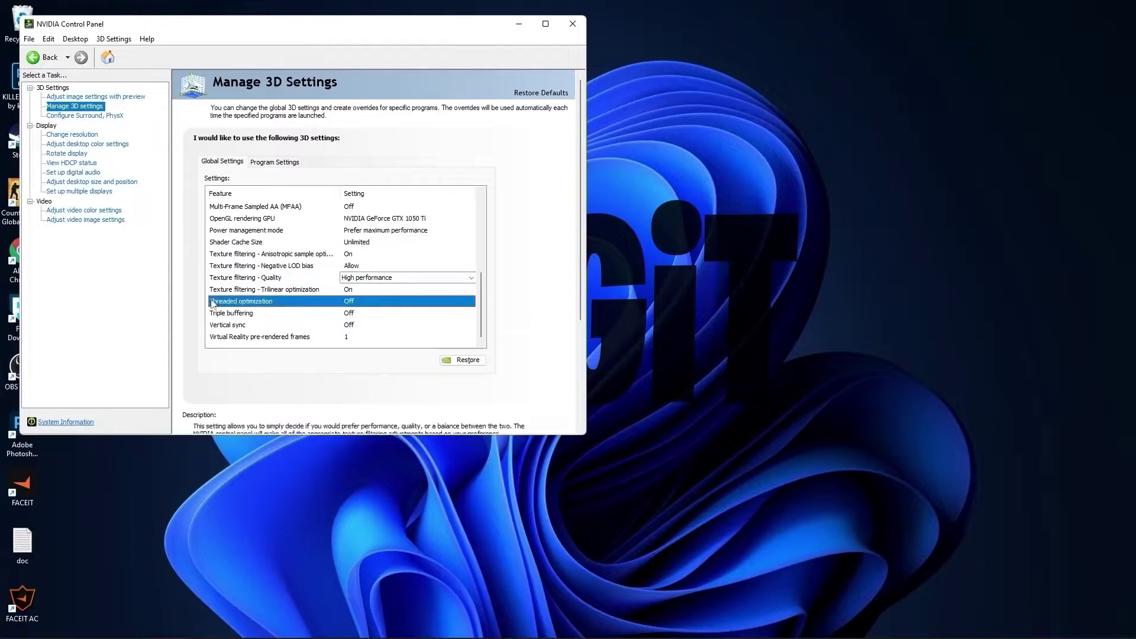
pyautogui.click(351, 303)
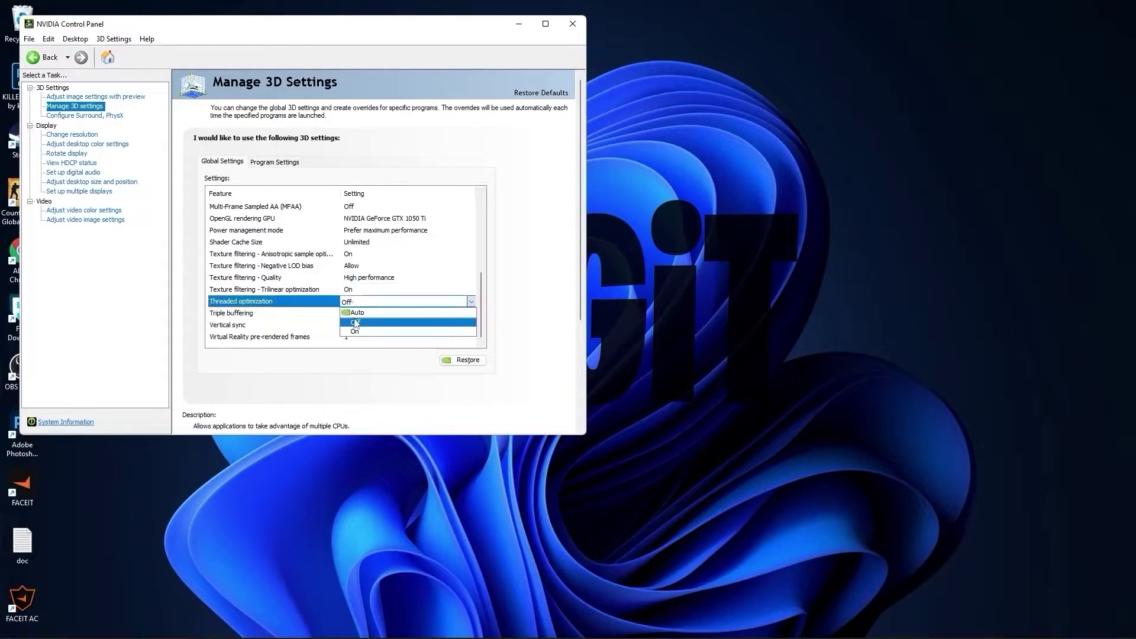
pyautogui.click(355, 322)
pyautogui.click(236, 326)
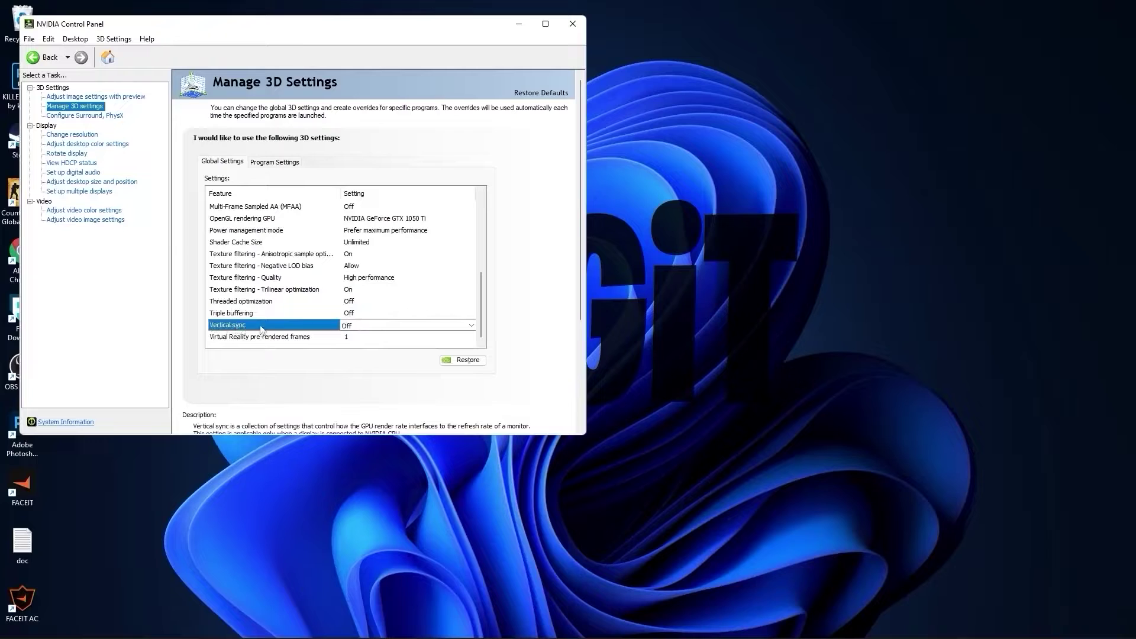
pyautogui.click(349, 326)
pyautogui.click(359, 343)
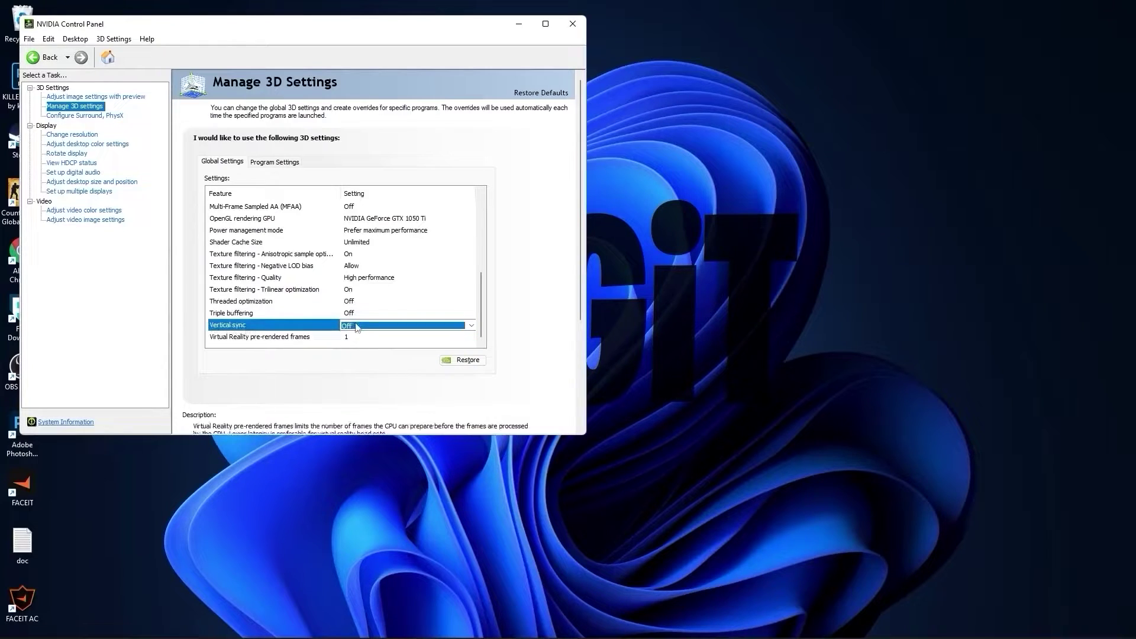
# Change the display to the PC resolution 1920 × 1080 at 75Hz, apply it, and keep the new configuration.
pyautogui.click(88, 136)
pyautogui.click(221, 316)
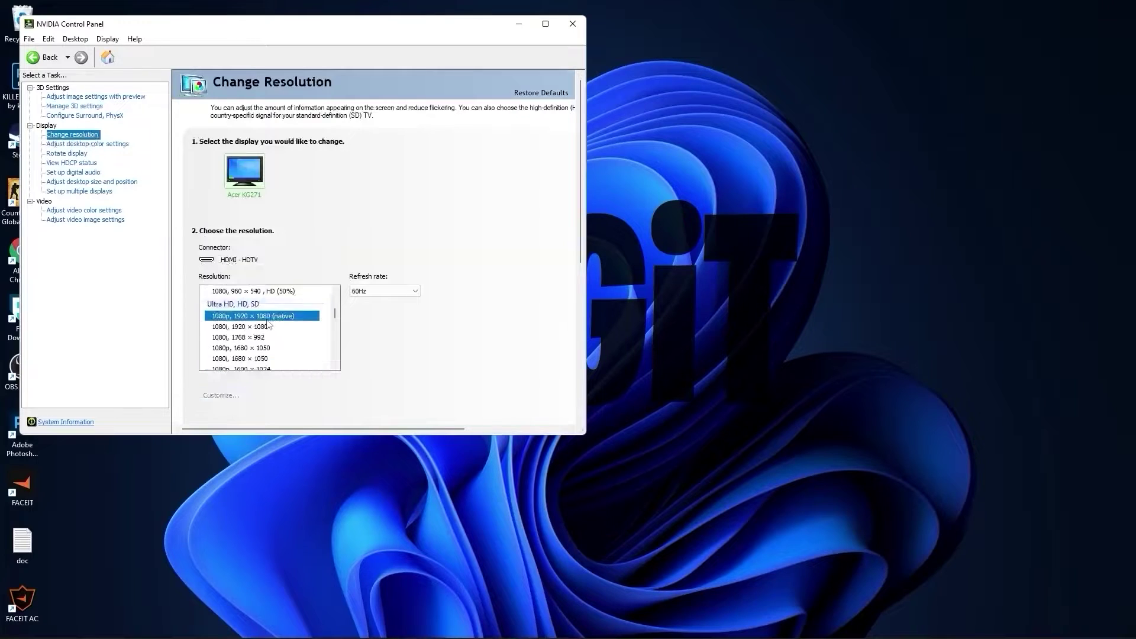
pyautogui.click(365, 291)
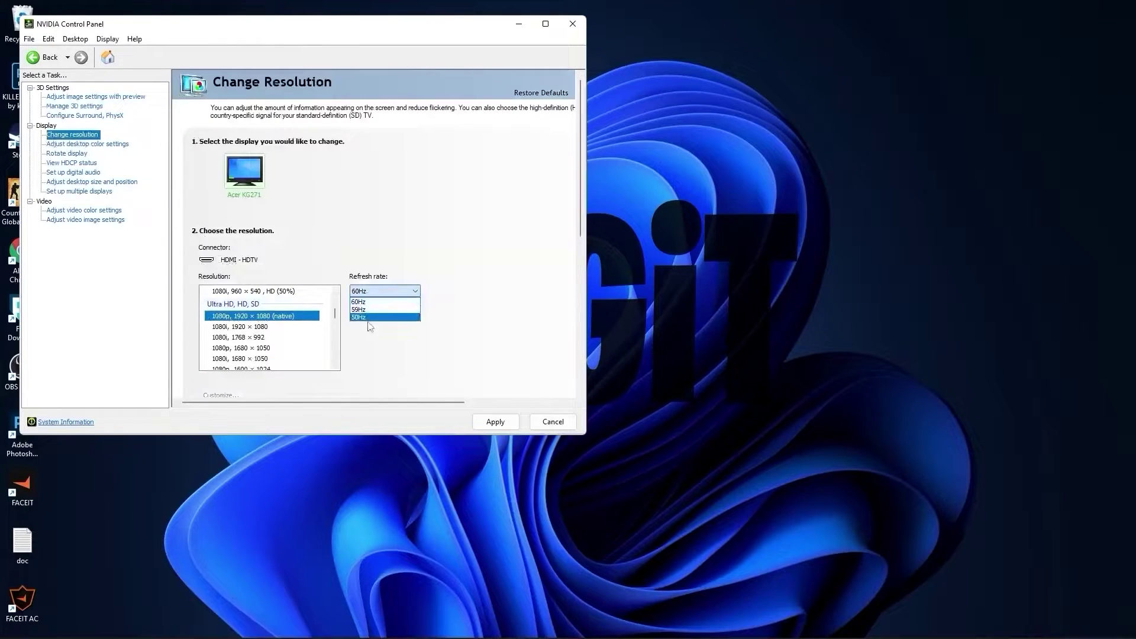
pyautogui.click(364, 291)
pyautogui.scroll(-5, 279, 331)
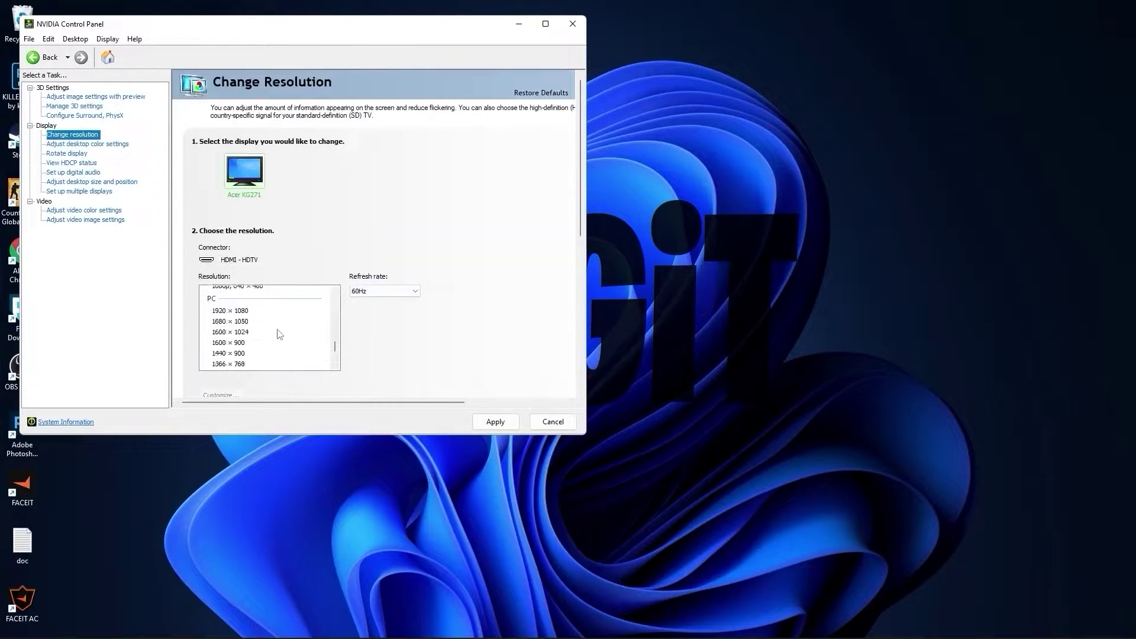
pyautogui.click(231, 312)
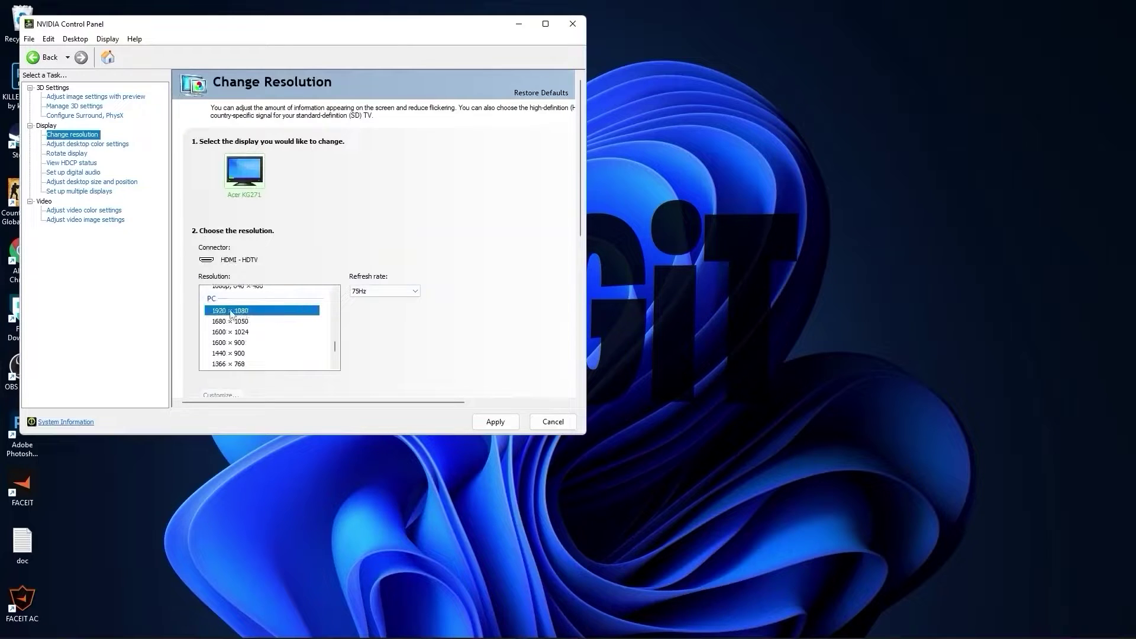
pyautogui.click(364, 291)
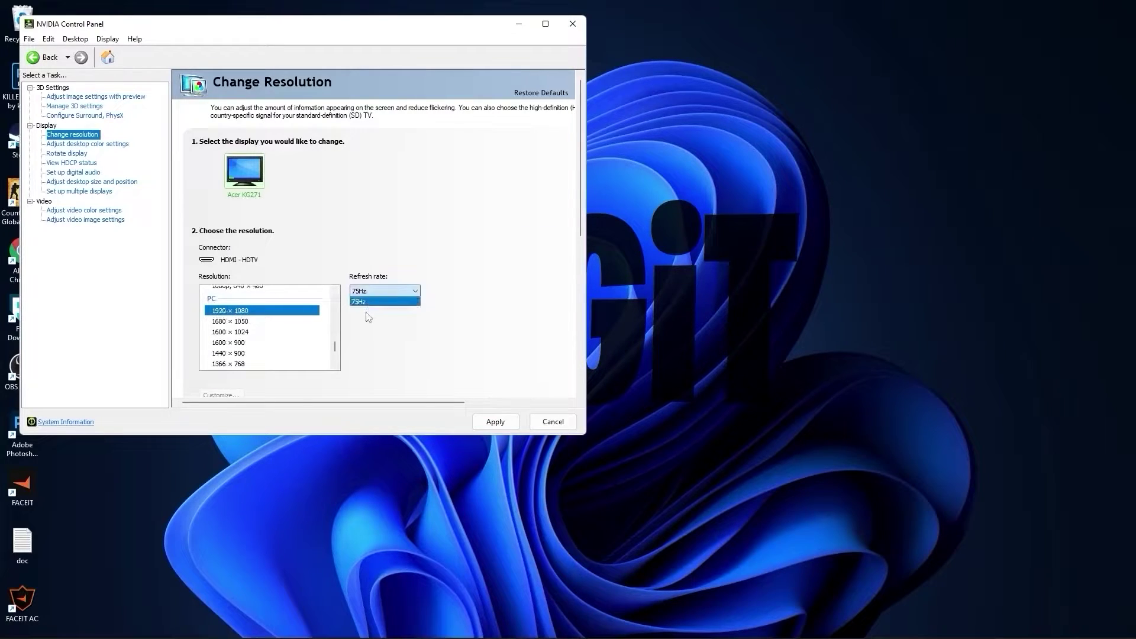
pyautogui.click(367, 293)
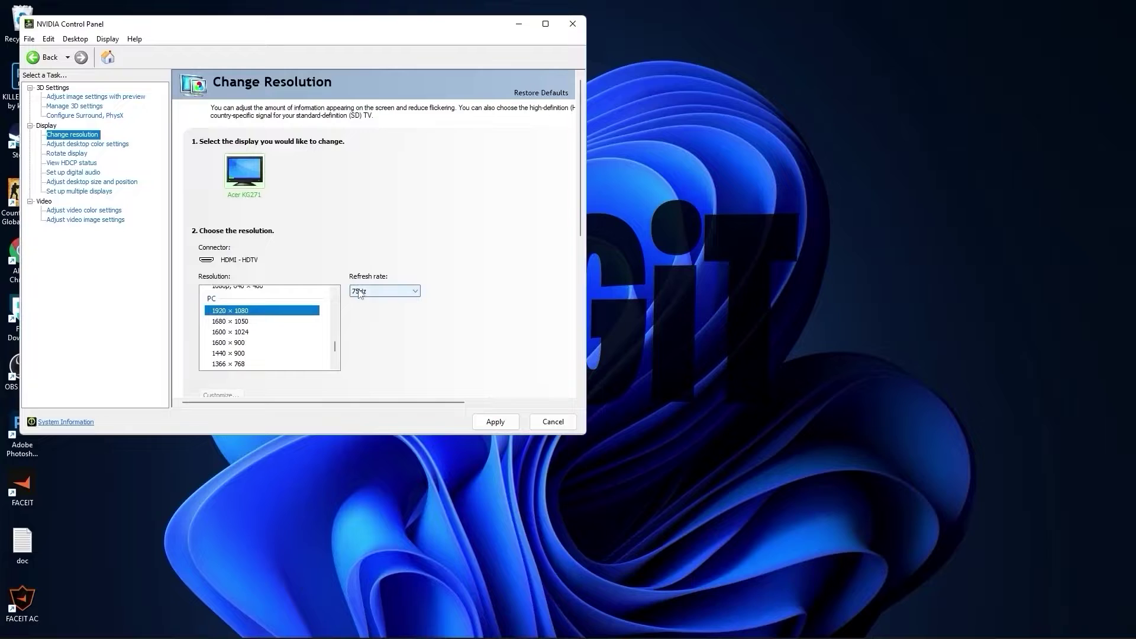
pyautogui.click(497, 422)
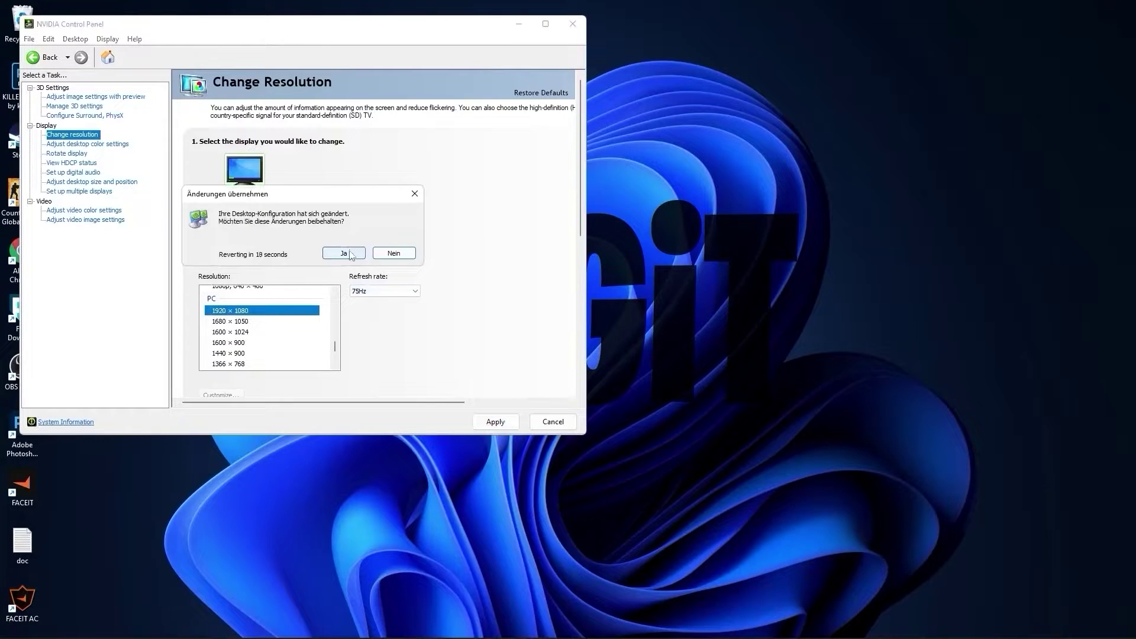
pyautogui.click(344, 254)
# Set Digital vibrance to 70% in the desktop color settings, apply it, and close NVIDIA Control Panel.
pyautogui.click(86, 144)
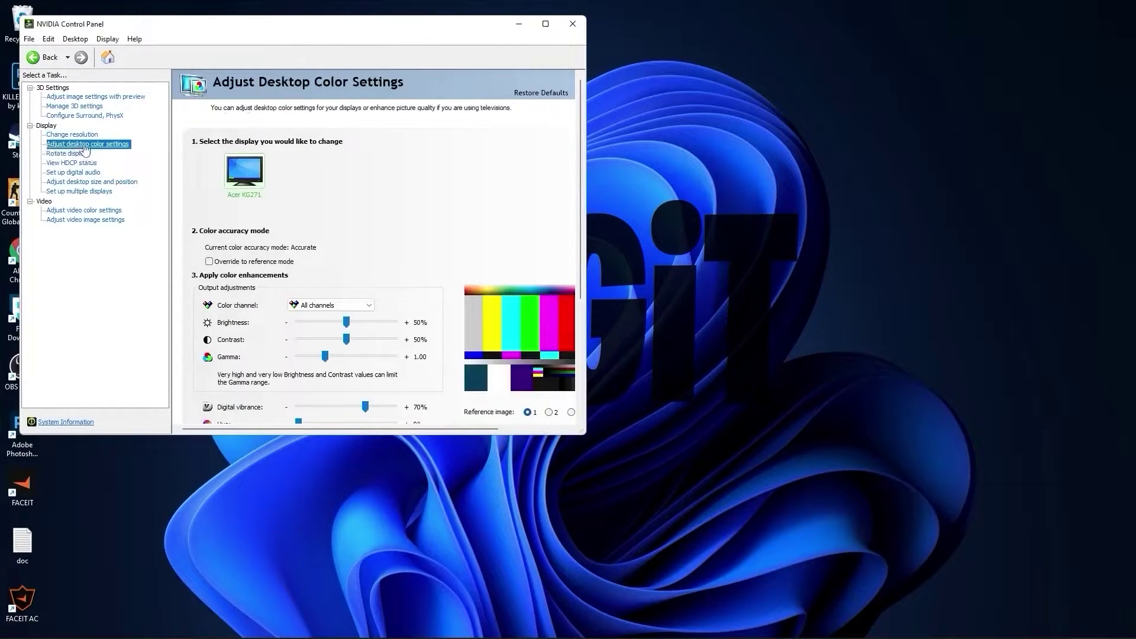
pyautogui.scroll(-3, 212, 352)
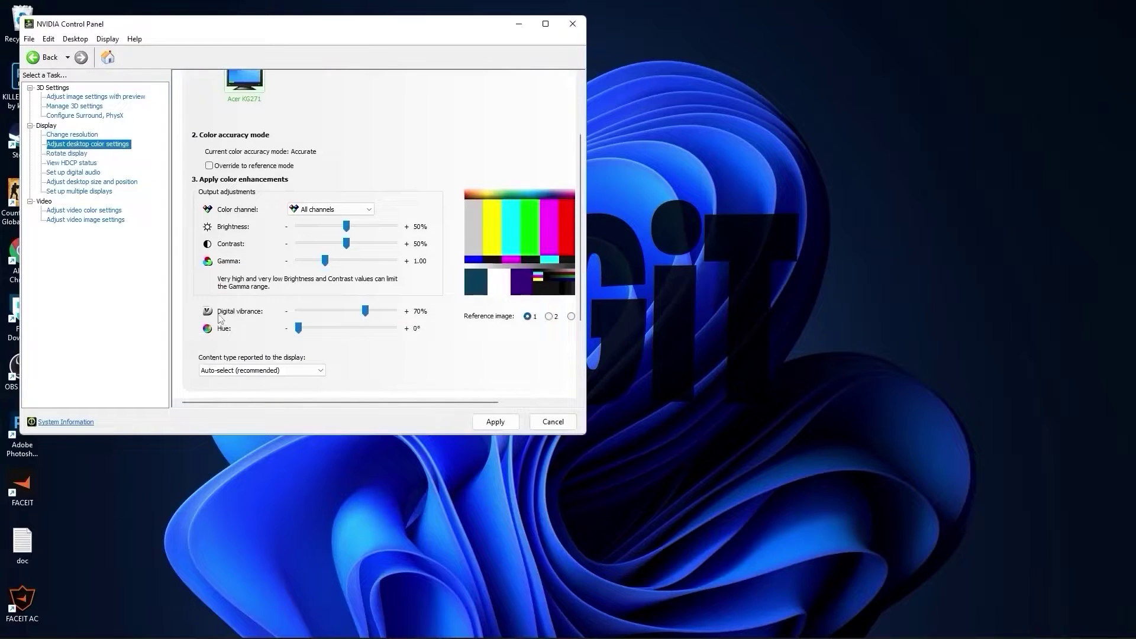
pyautogui.moveTo(370, 319)
pyautogui.mouseDown()
pyautogui.moveTo(359, 314)
pyautogui.moveTo(369, 316)
pyautogui.mouseUp()
pyautogui.click(499, 422)
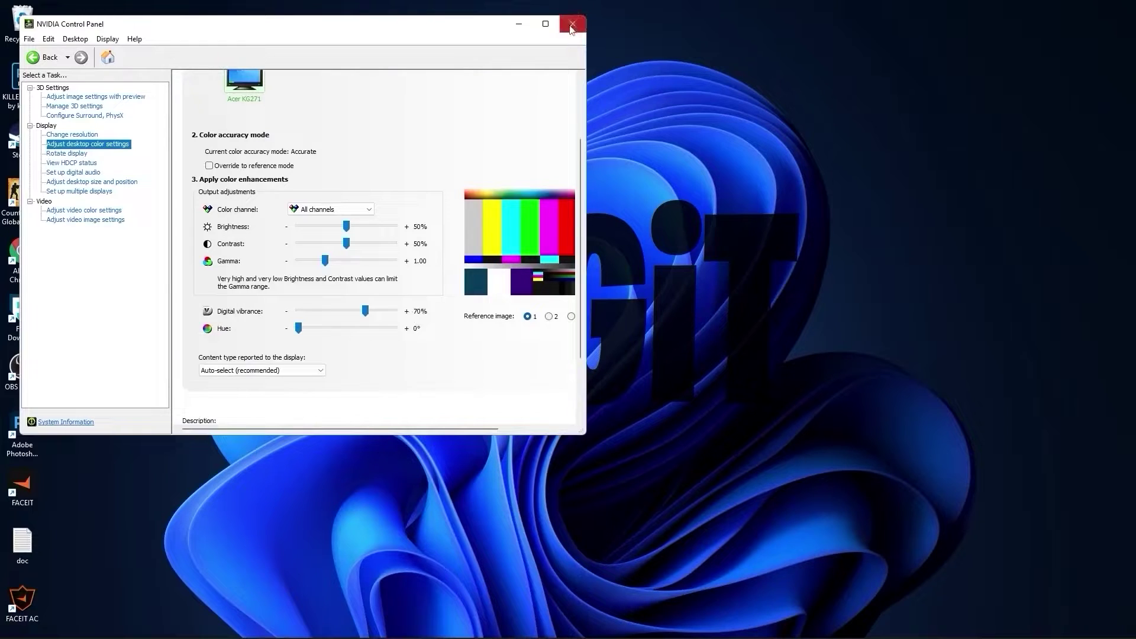
pyautogui.click(572, 30)
# Search Windows for "choose" and open the Choose a power plan settings.
pyautogui.click(475, 625)
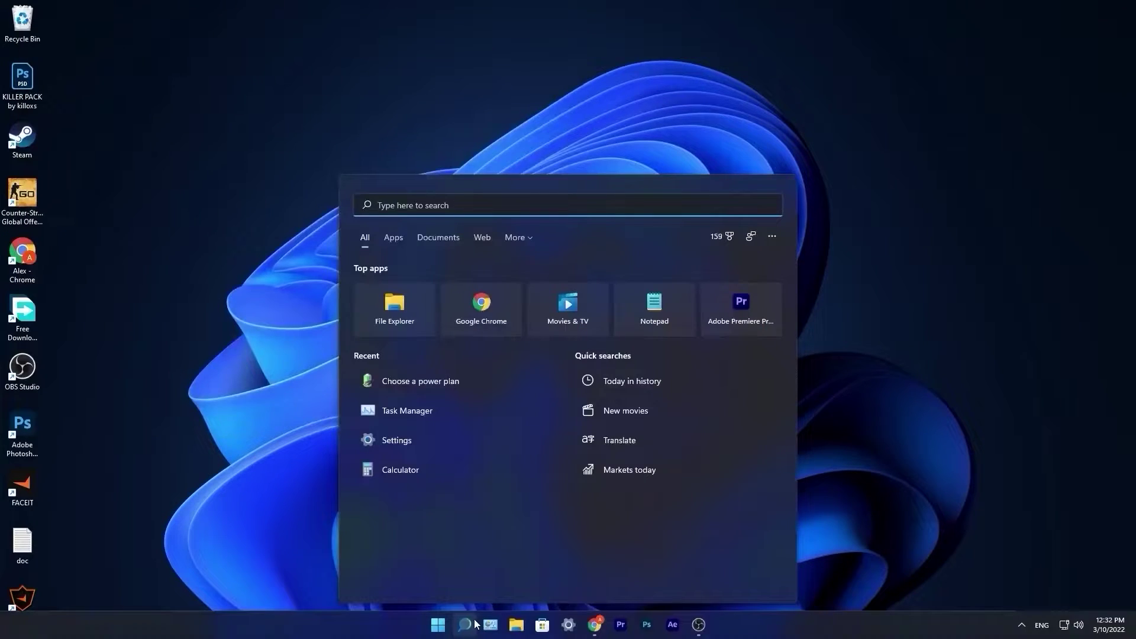
pyautogui.write('choose')
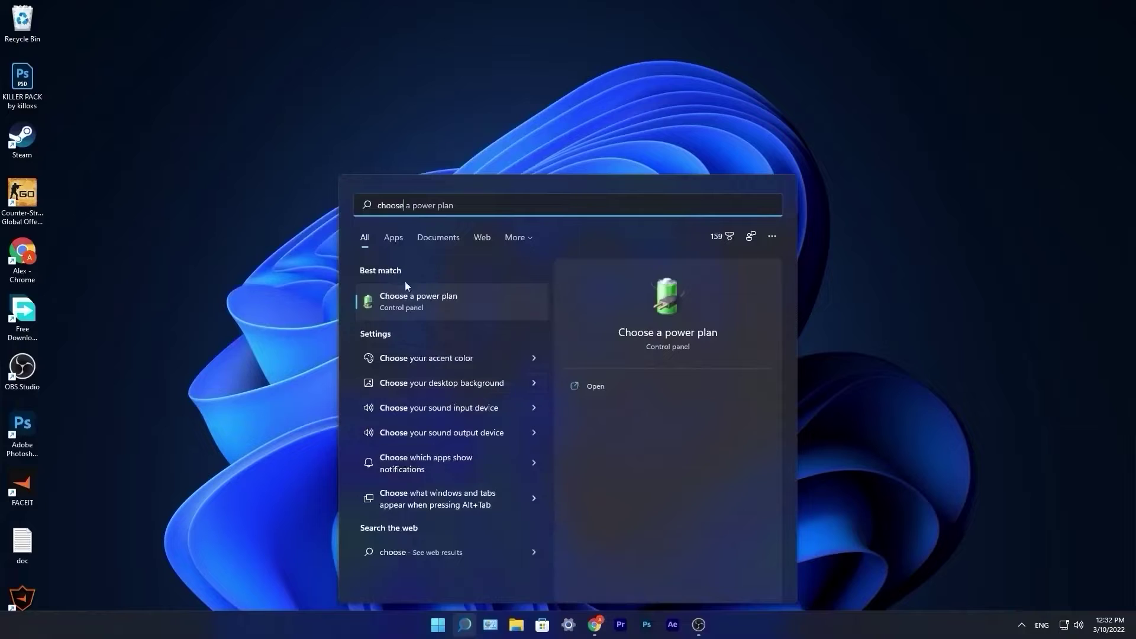
pyautogui.click(424, 298)
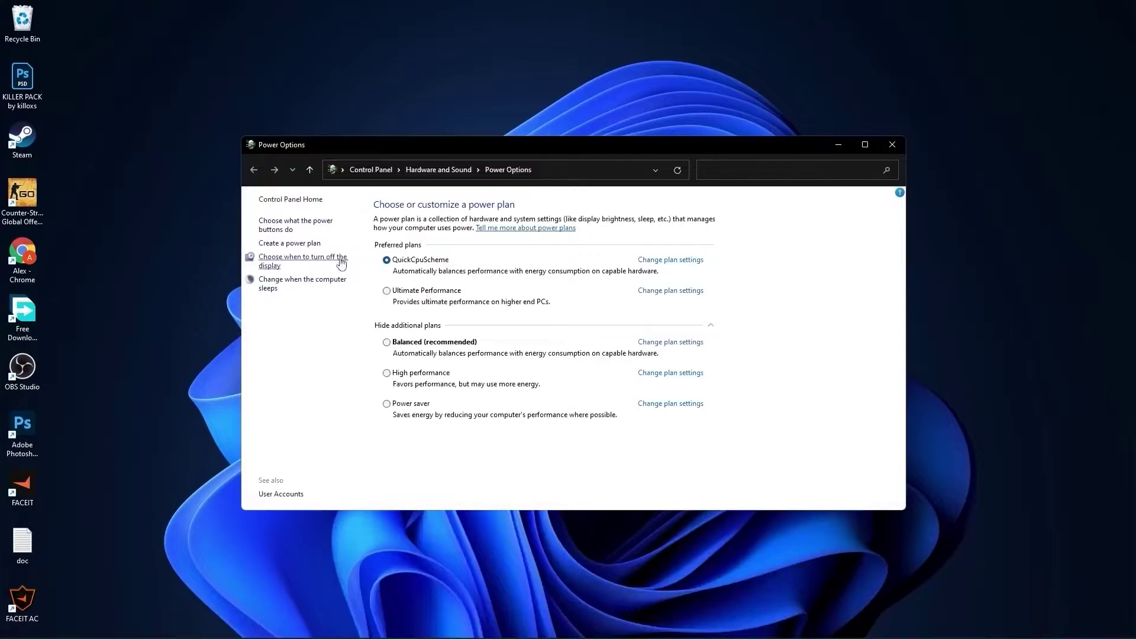
# Create a power plan named LOGiT based on High performance, keeping its default display and sleep times, and close Power Options.
pyautogui.click(289, 245)
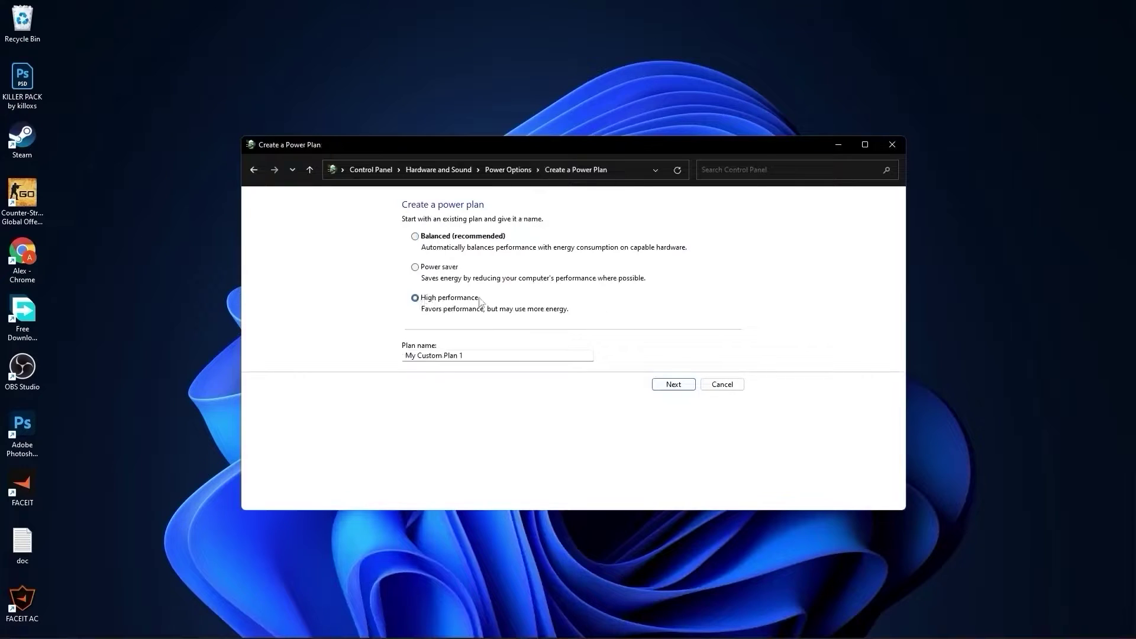
pyautogui.press('Tab')
pyautogui.write('LOG')
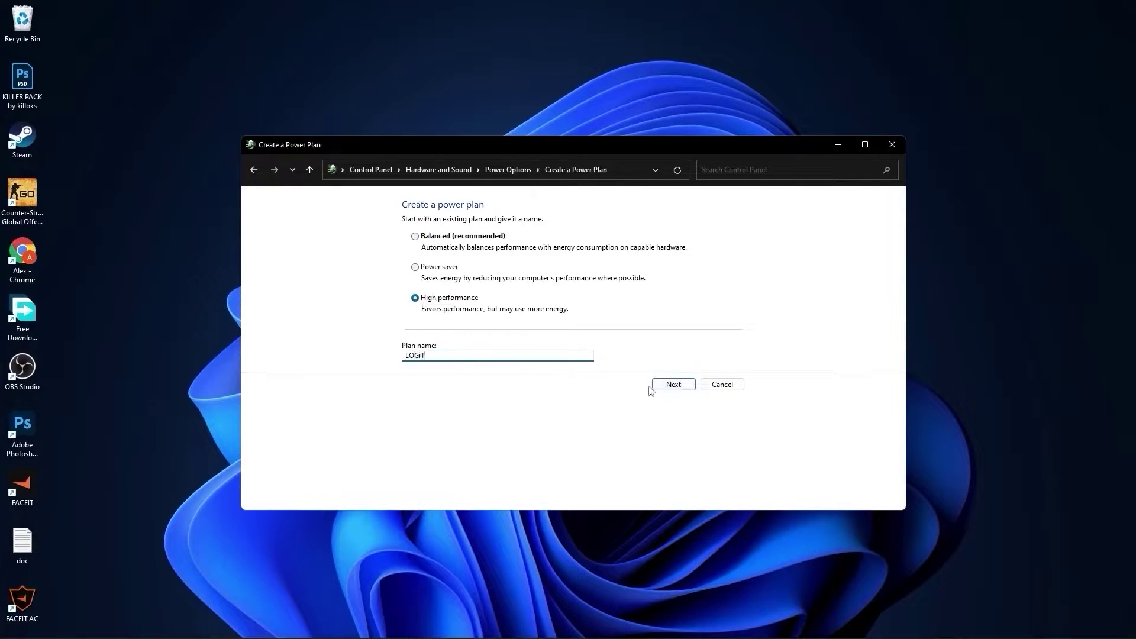
pyautogui.click(673, 384)
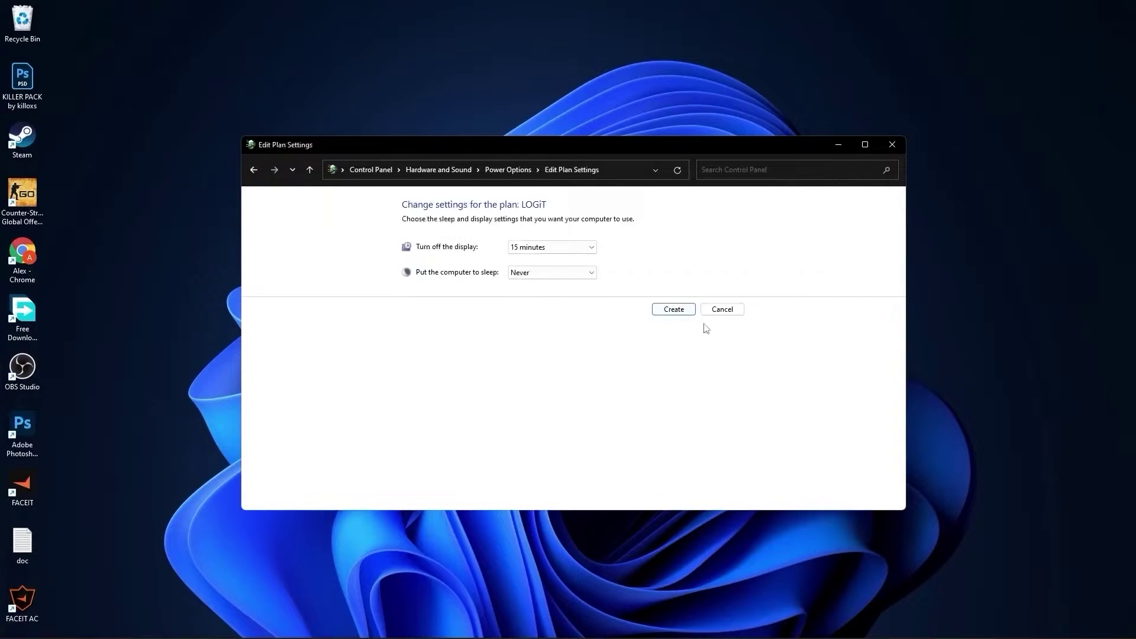
pyautogui.click(673, 312)
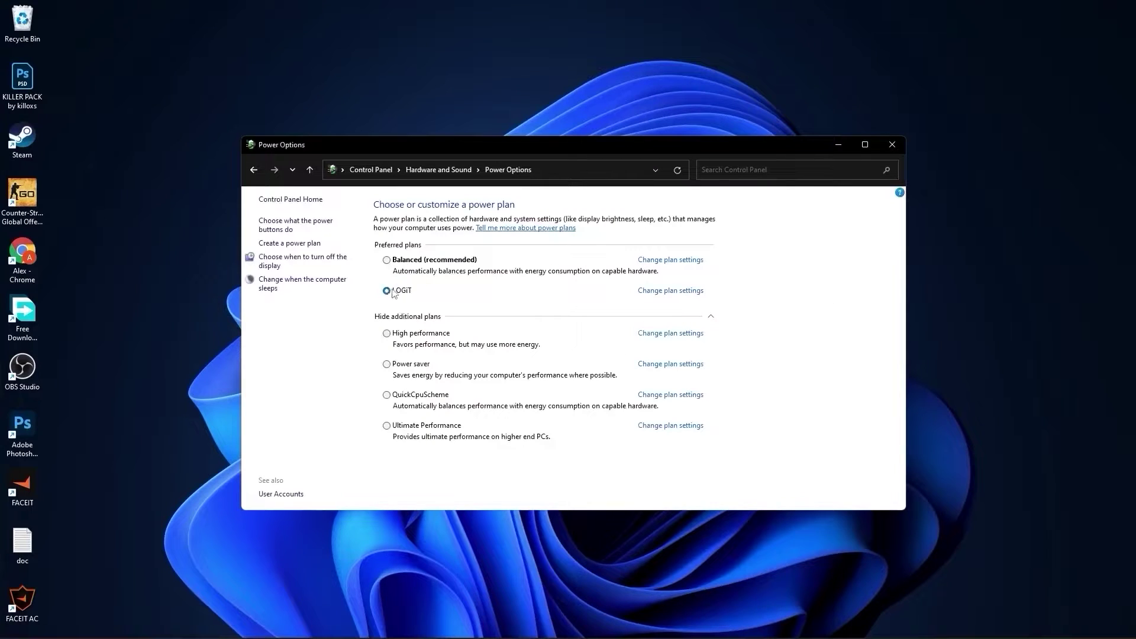
pyautogui.click(898, 141)
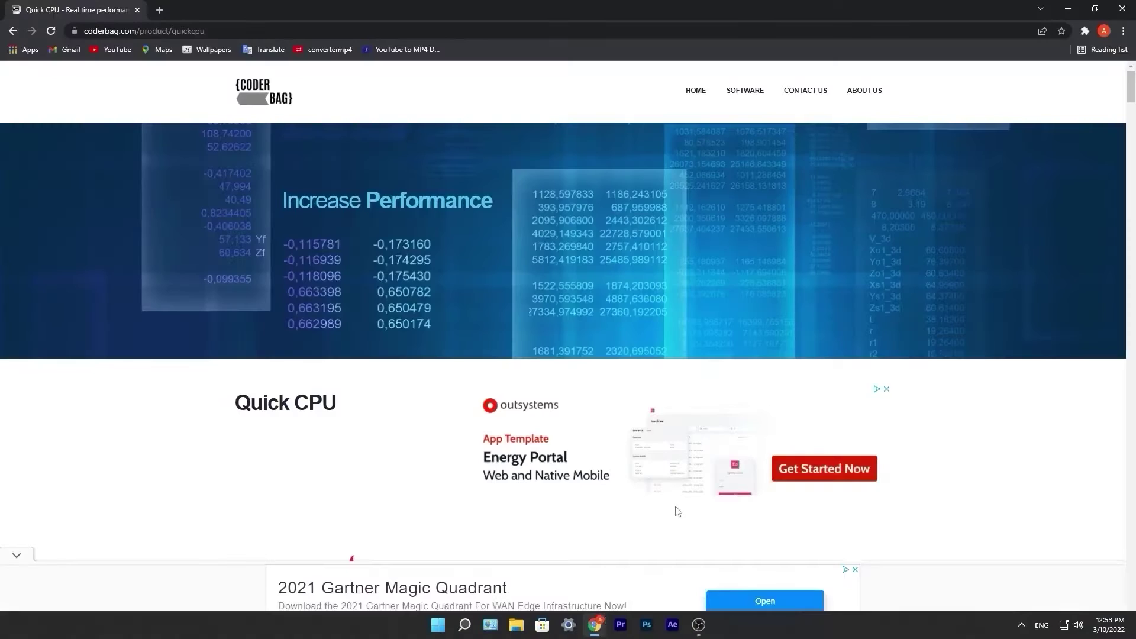
# Download Quick CPU x64 from its coderbag.com product page and open the downloaded zip archive.
pyautogui.scroll(-20, 736, 336)
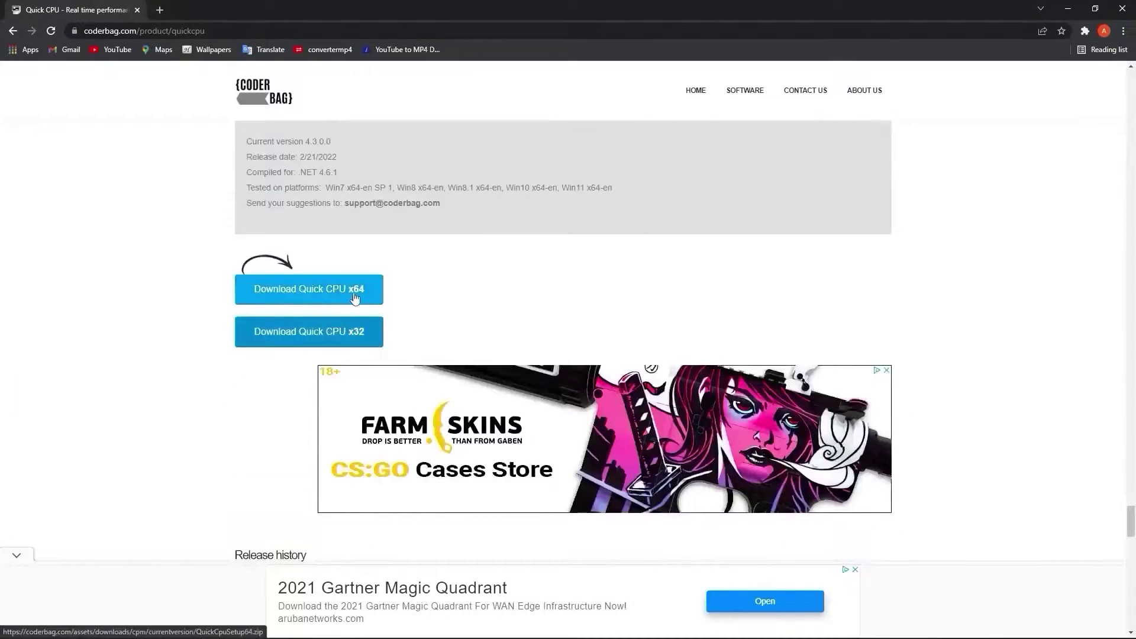
pyautogui.click(309, 290)
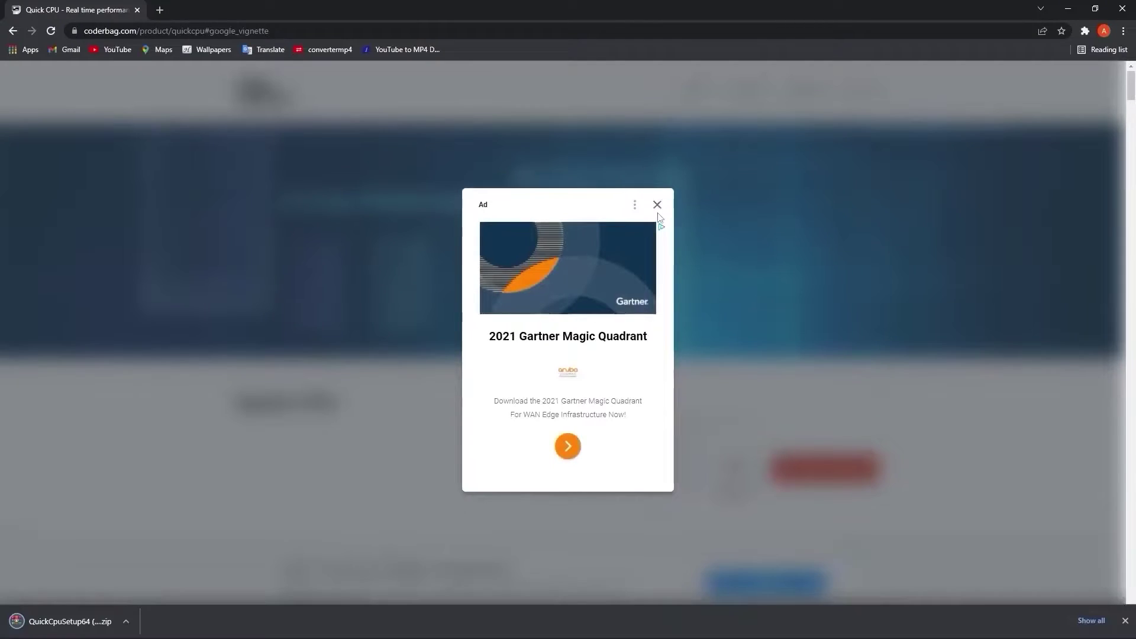
pyautogui.click(657, 215)
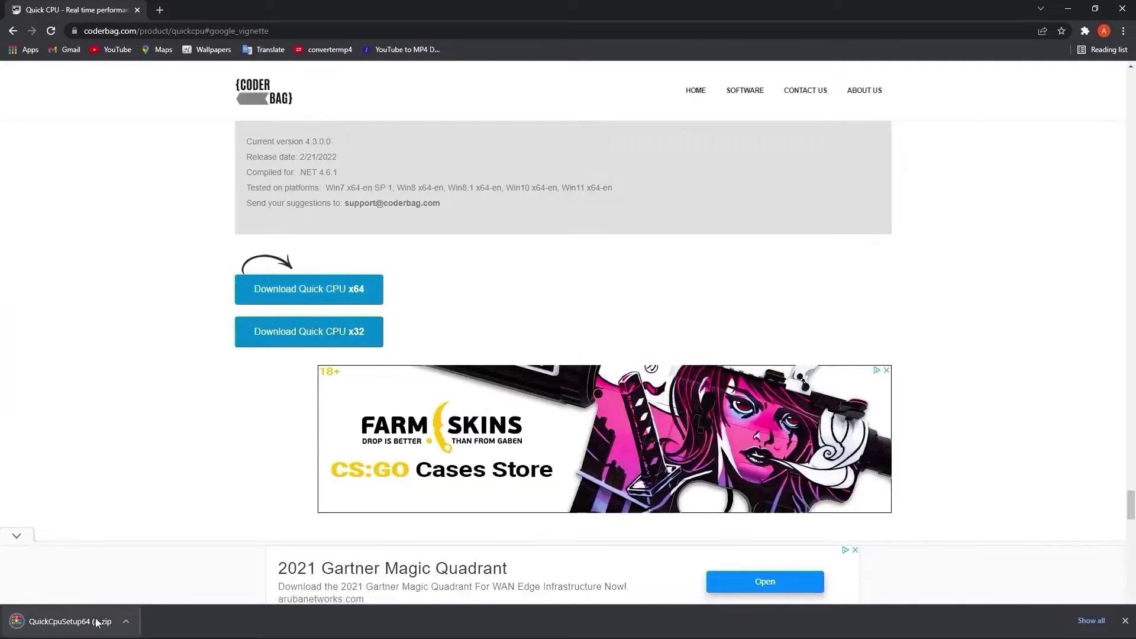
pyautogui.click(126, 622)
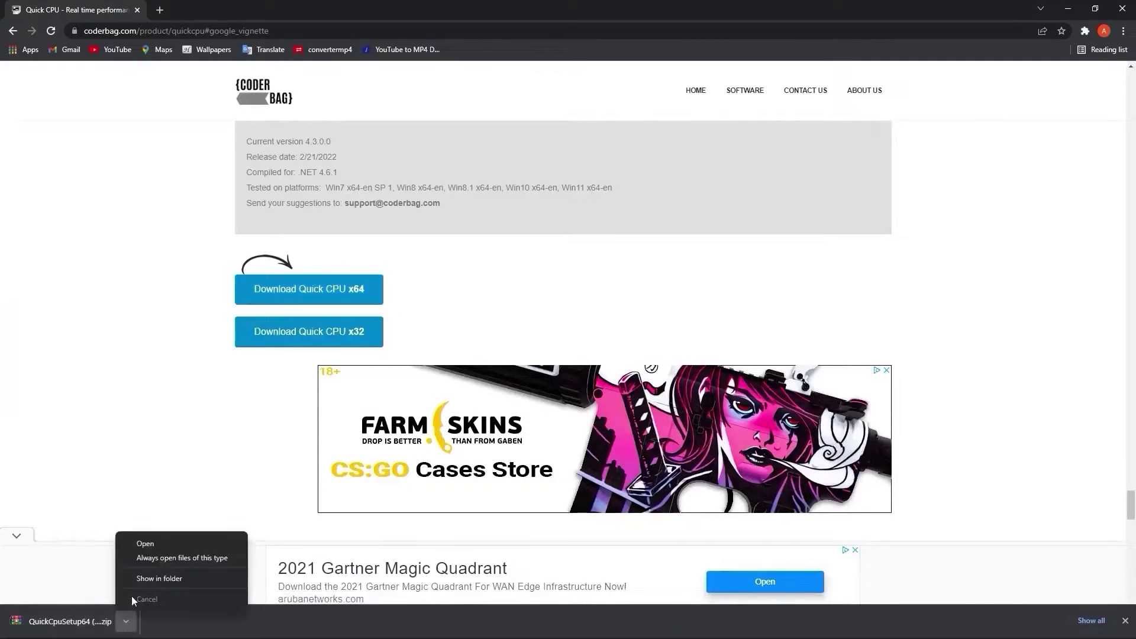
pyautogui.click(147, 544)
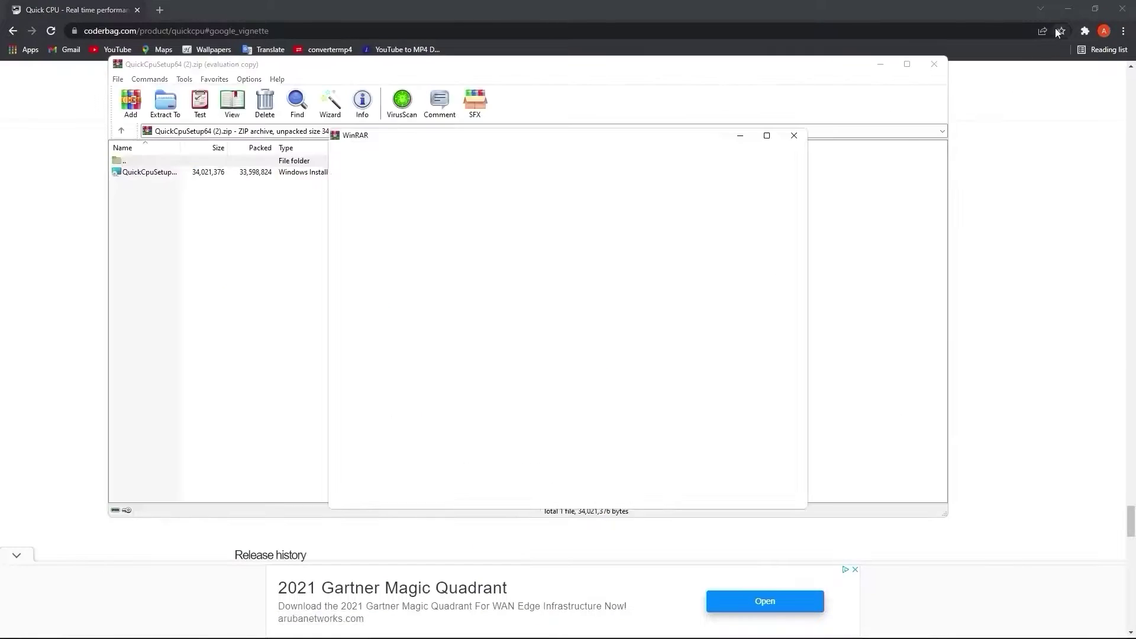
# Launch the Quick CPU installer from the archive, dismissing the WinRAR notice and closing the archive window.
pyautogui.click(1068, 8)
pyautogui.click(794, 135)
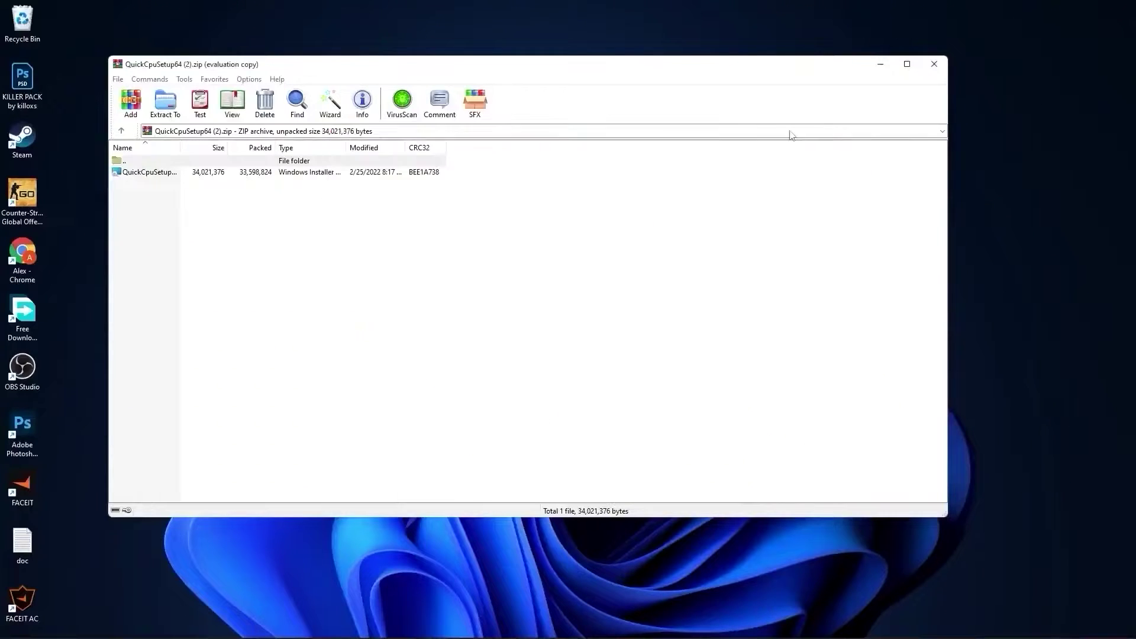
pyautogui.click(164, 175)
pyautogui.doubleClick(152, 176)
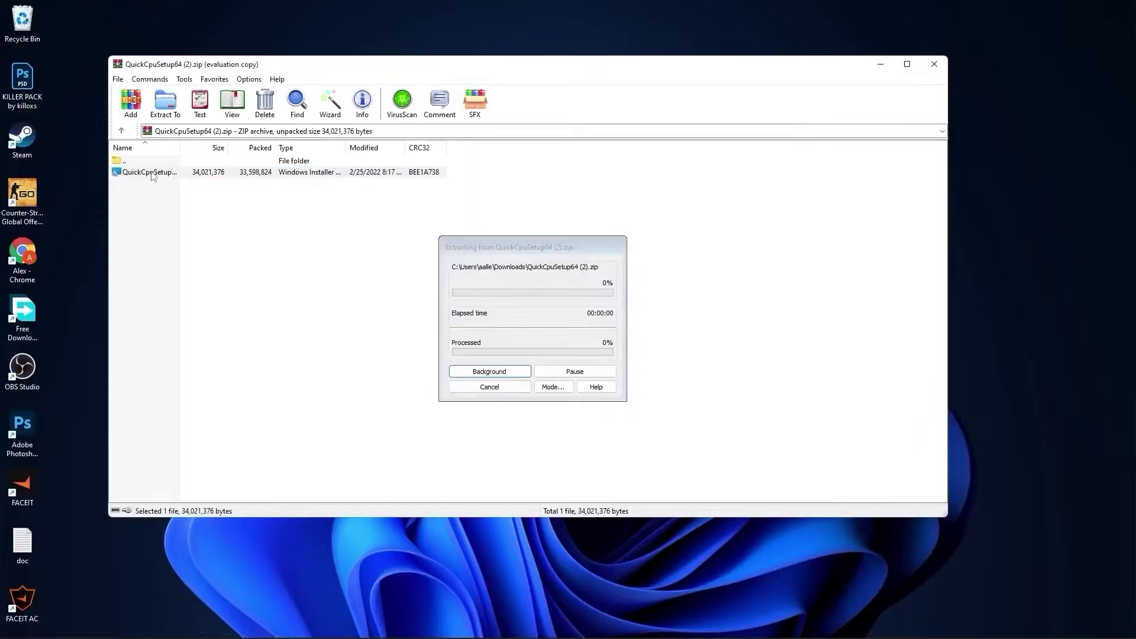
pyautogui.click(933, 64)
# Install Quick CPU x64 to C:\Program Files\QuickCPU\ with the license terms accepted, and launch it on finishing.
pyautogui.click(629, 418)
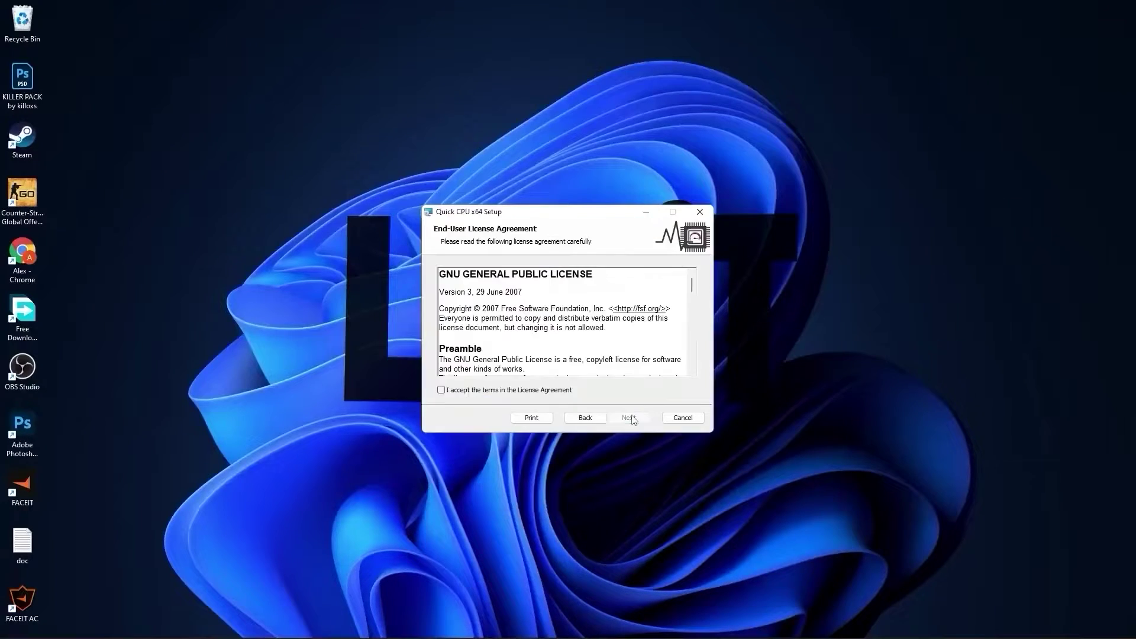
pyautogui.click(441, 391)
pyautogui.click(629, 419)
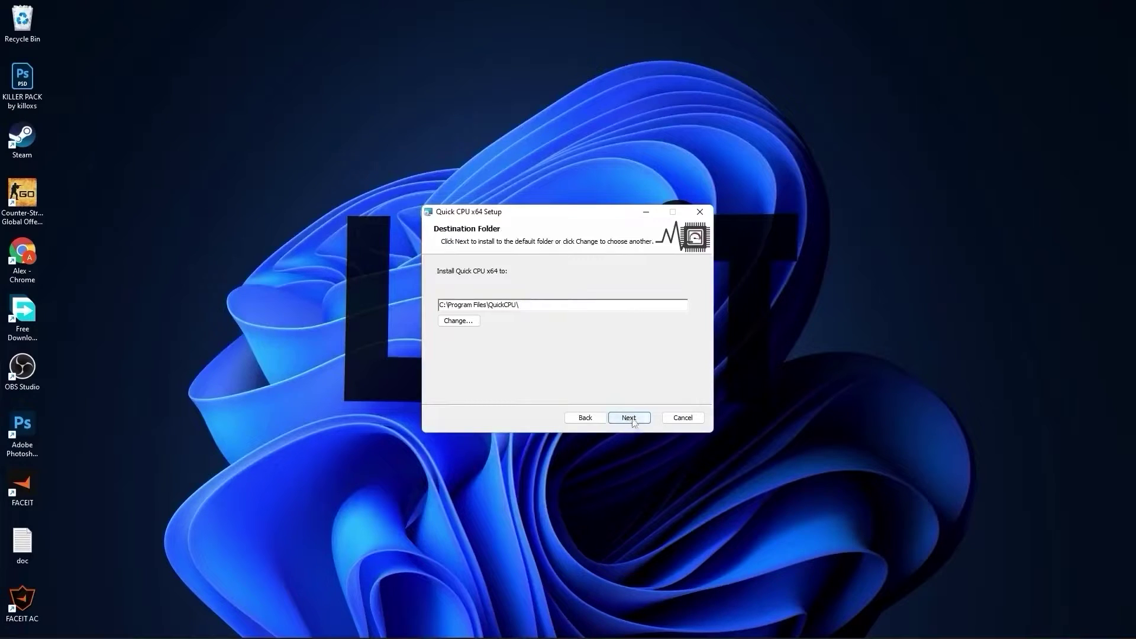
pyautogui.click(630, 418)
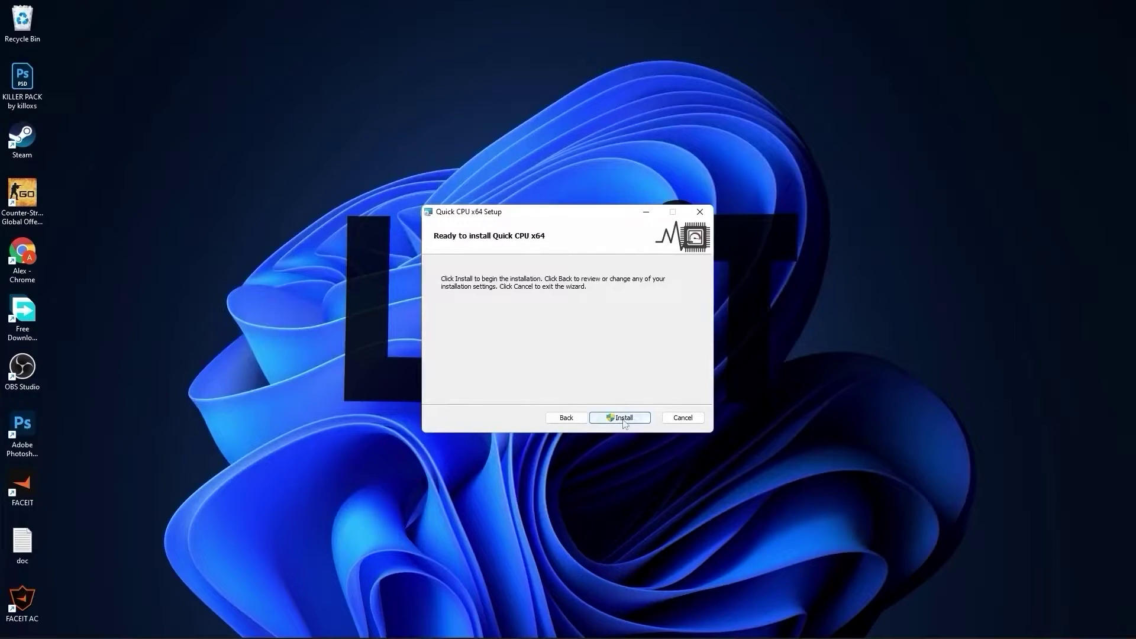
pyautogui.click(623, 419)
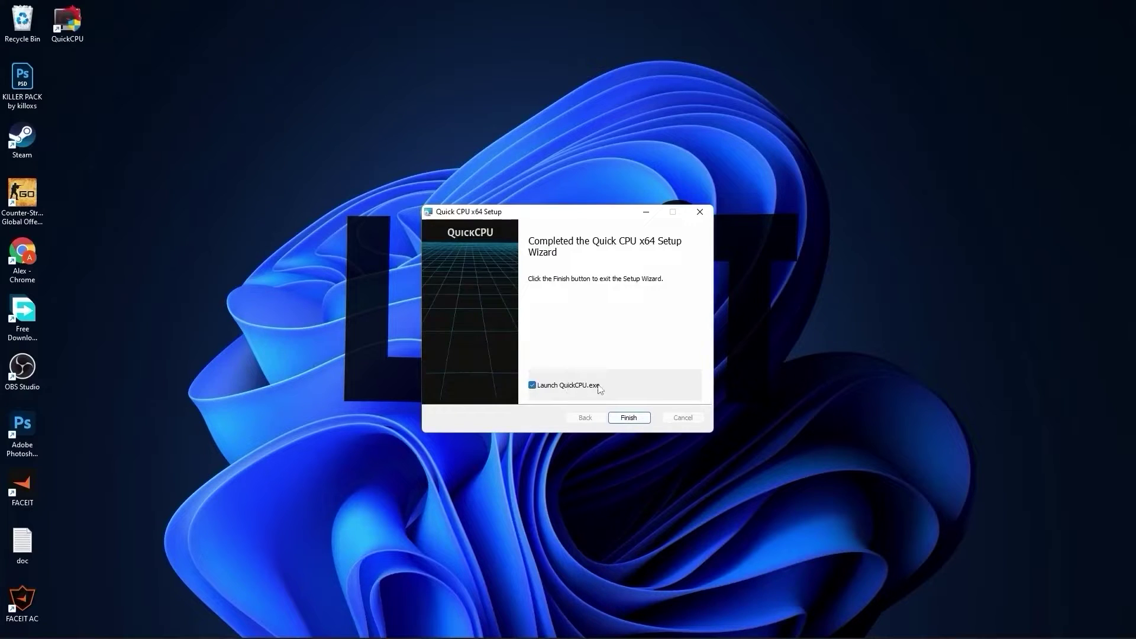
pyautogui.click(628, 419)
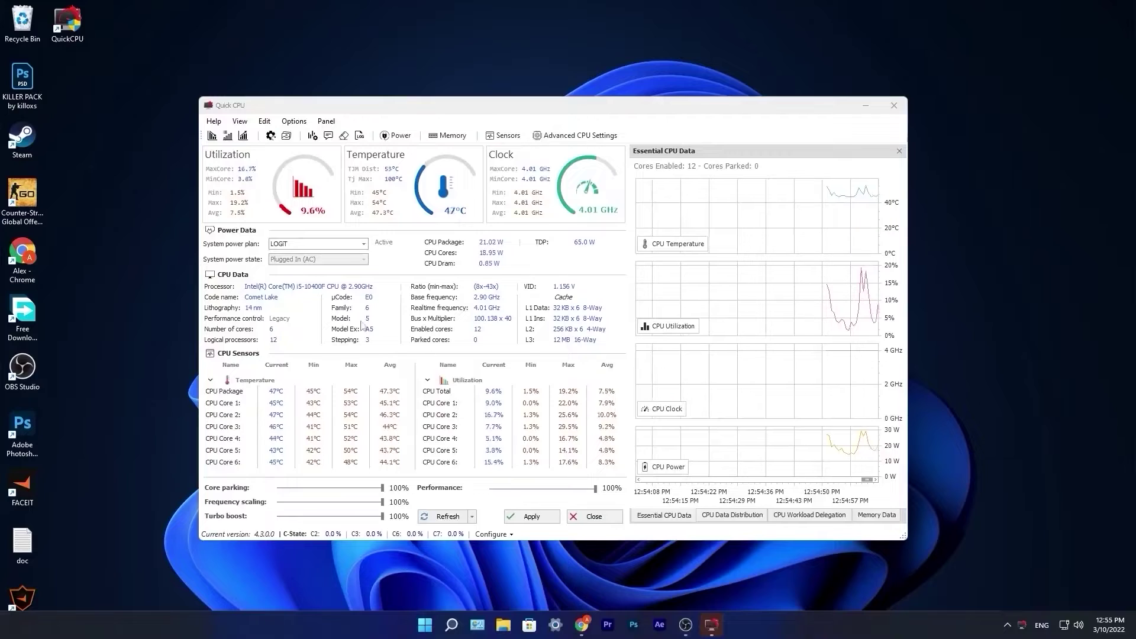
# Select LOGiT as the system power plan in Quick CPU, apply the settings, and close the program.
pyautogui.click(293, 245)
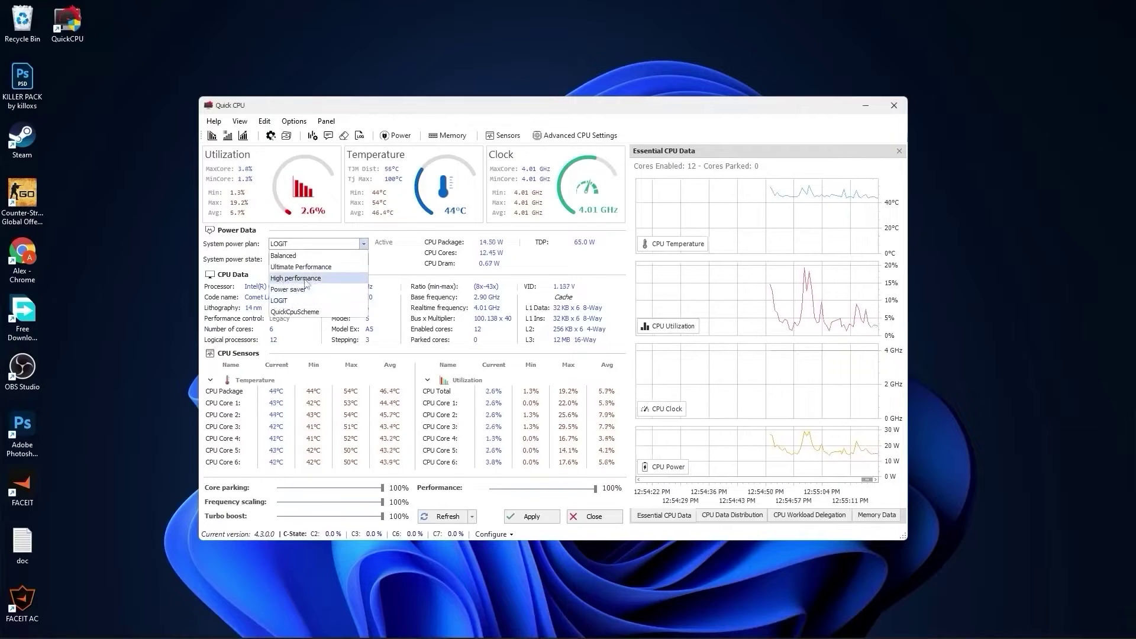
pyautogui.click(290, 301)
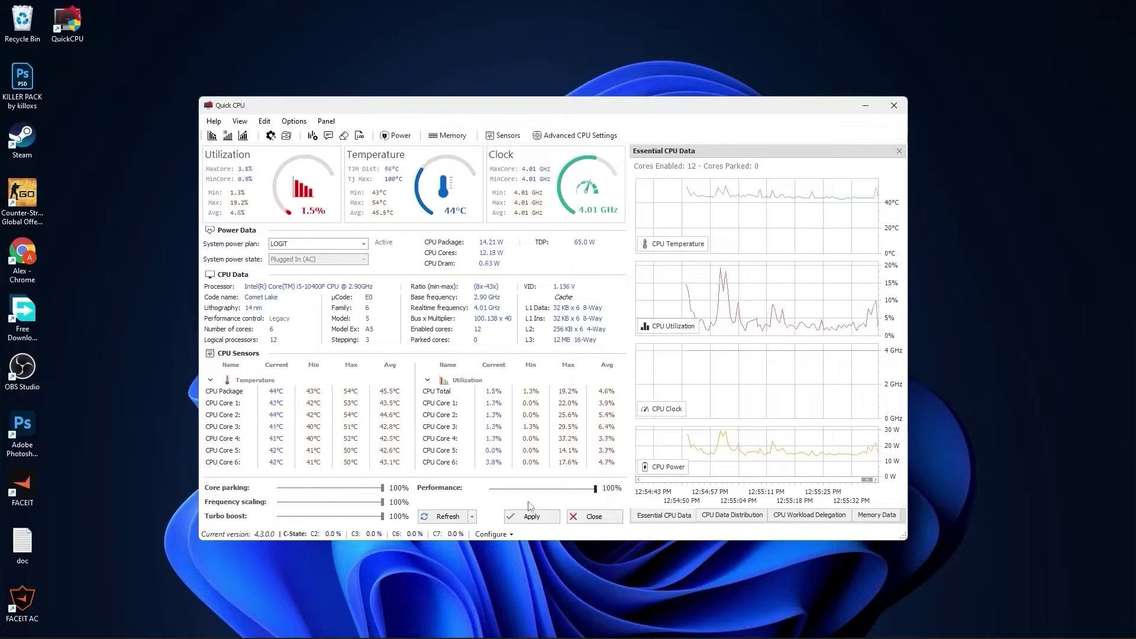
pyautogui.click(522, 515)
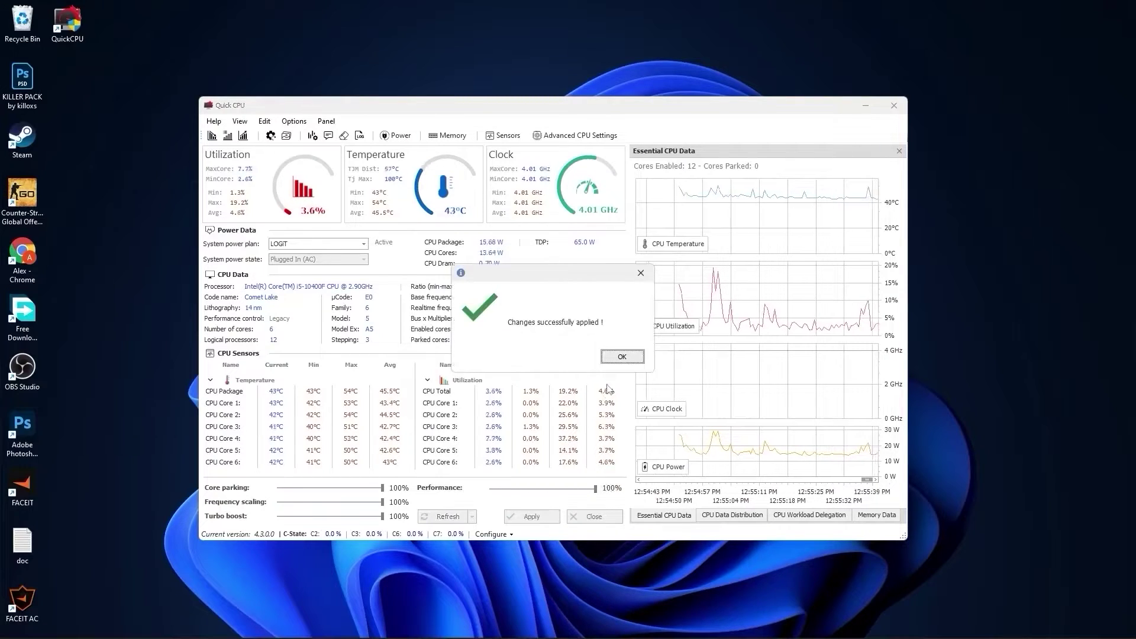
pyautogui.click(621, 355)
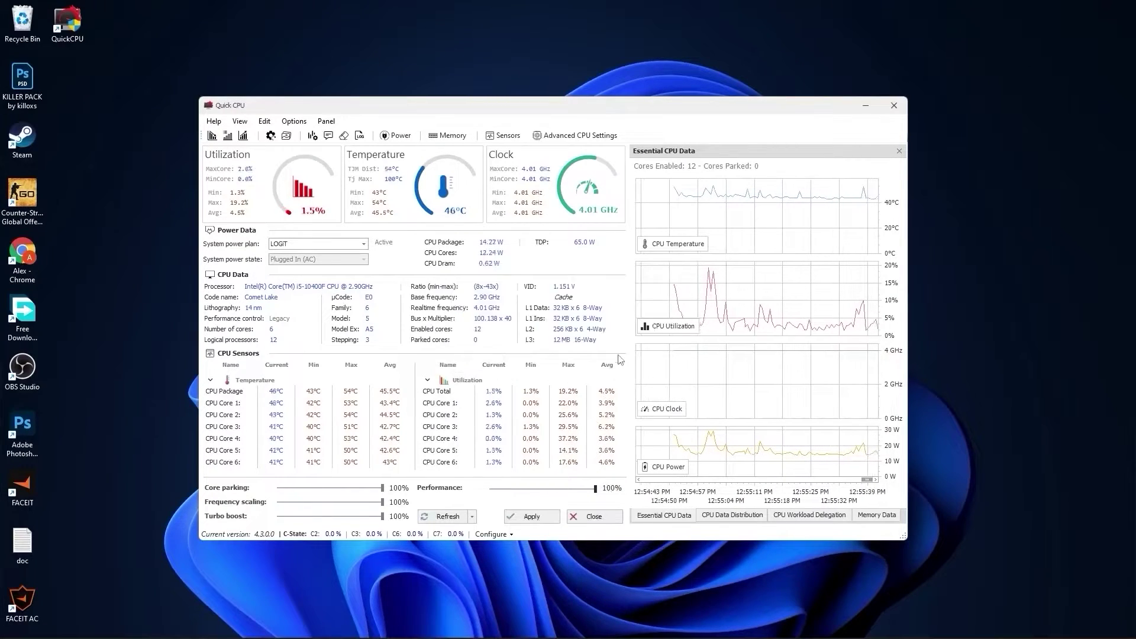
pyautogui.click(894, 107)
# Search Windows for "task", open Task Manager, and show its list of startup apps.
pyautogui.click(465, 630)
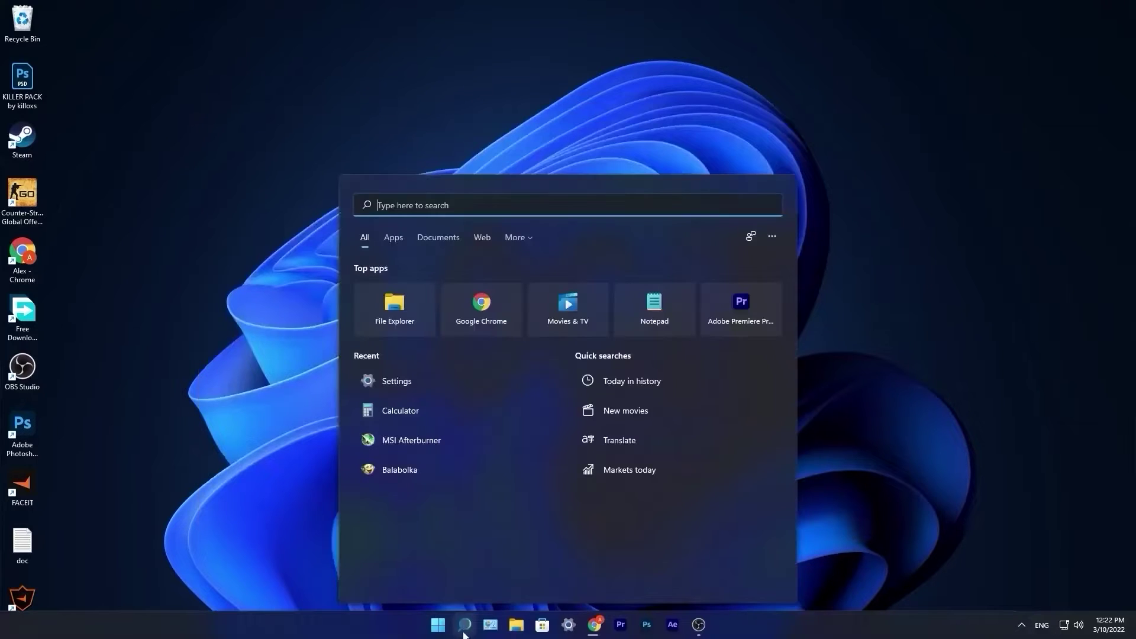
pyautogui.write('task')
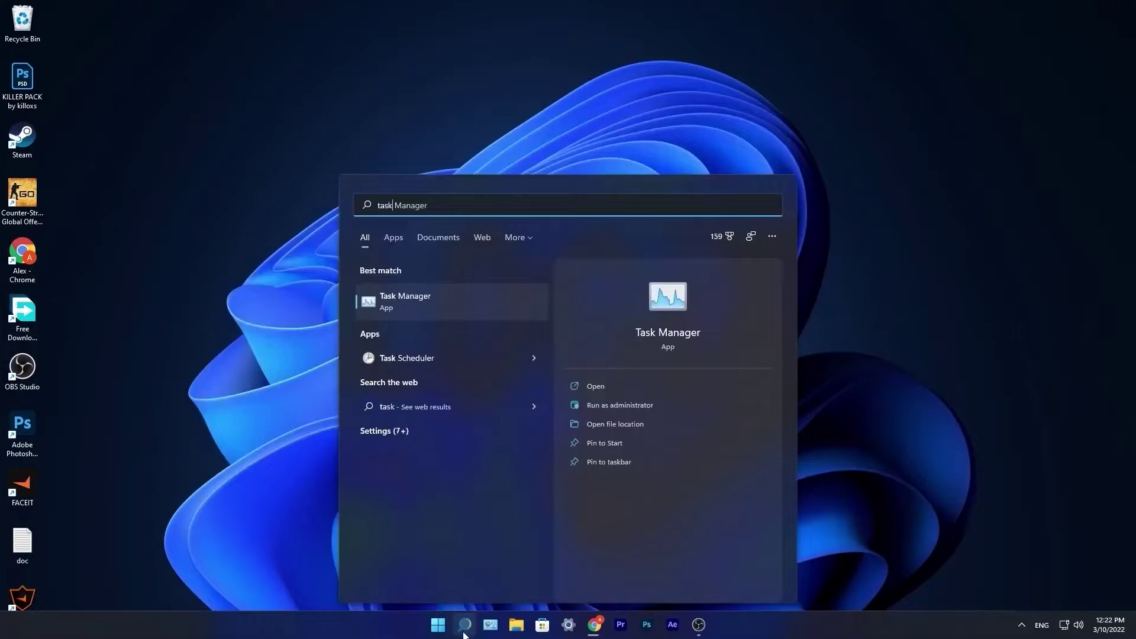
pyautogui.click(420, 297)
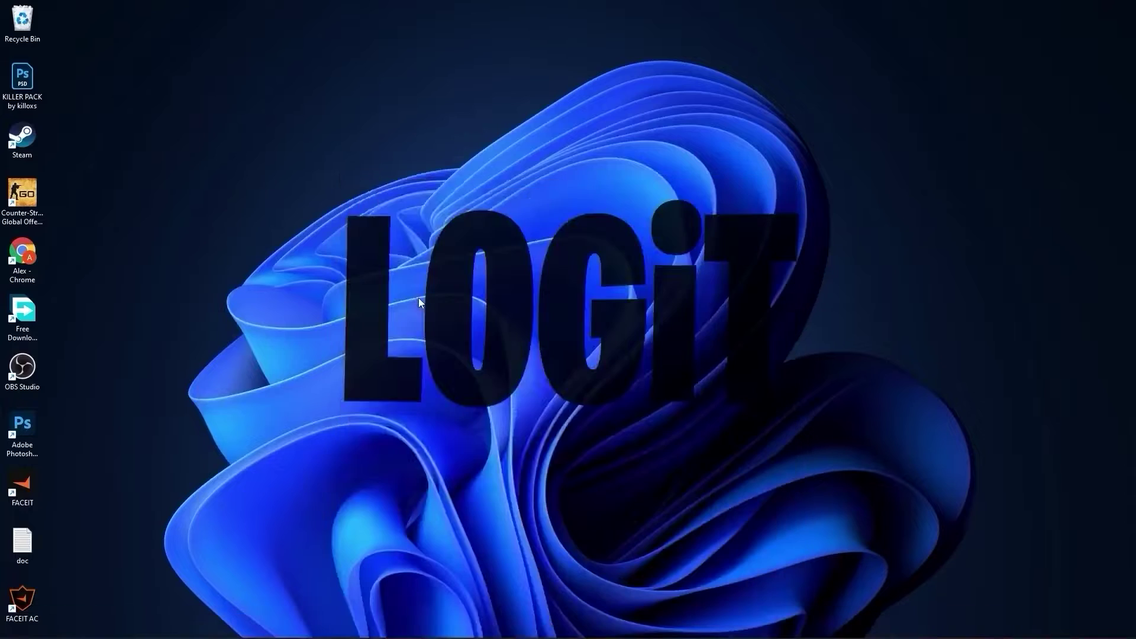
pyautogui.click(463, 188)
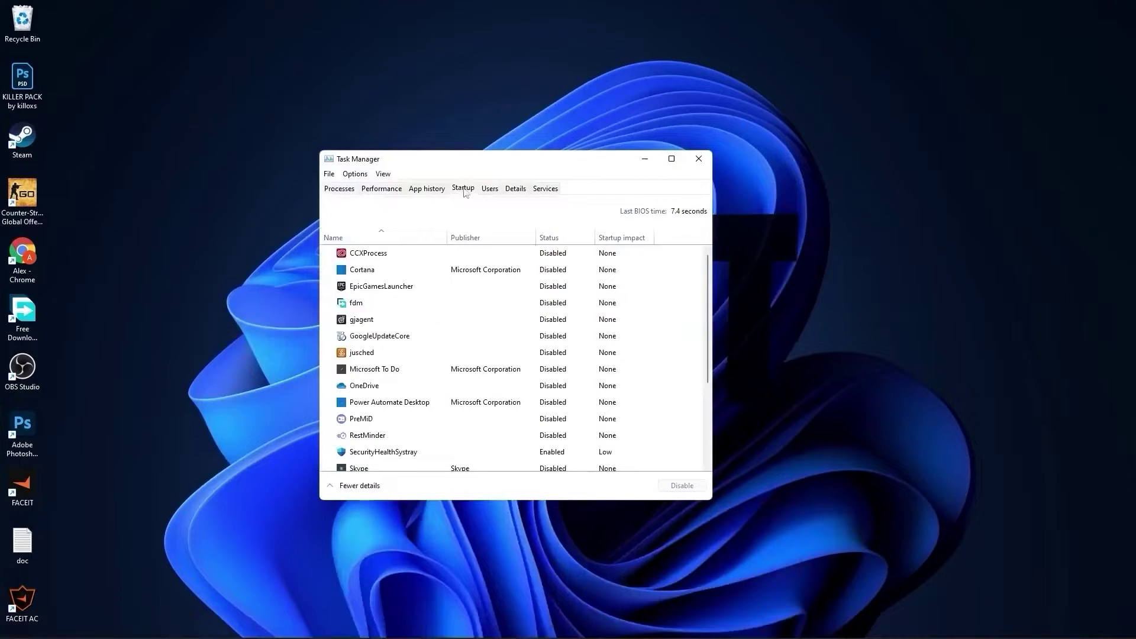
# Sort the startup apps by status, check which ones are enabled, and close Task Manager.
pyautogui.click(550, 237)
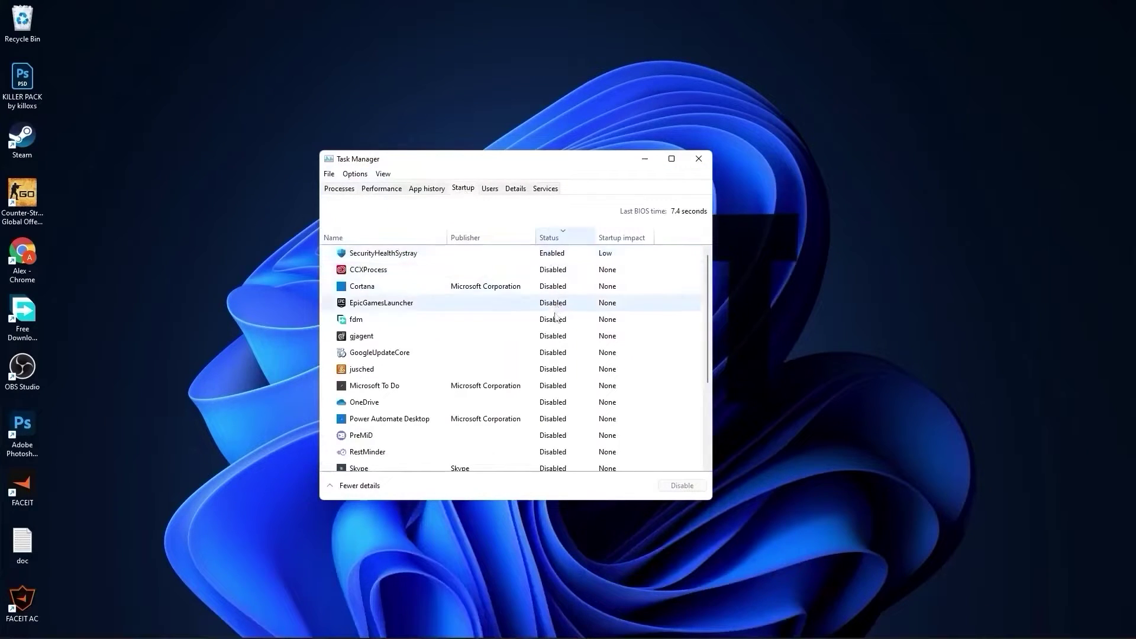
pyautogui.scroll(-3, 560, 368)
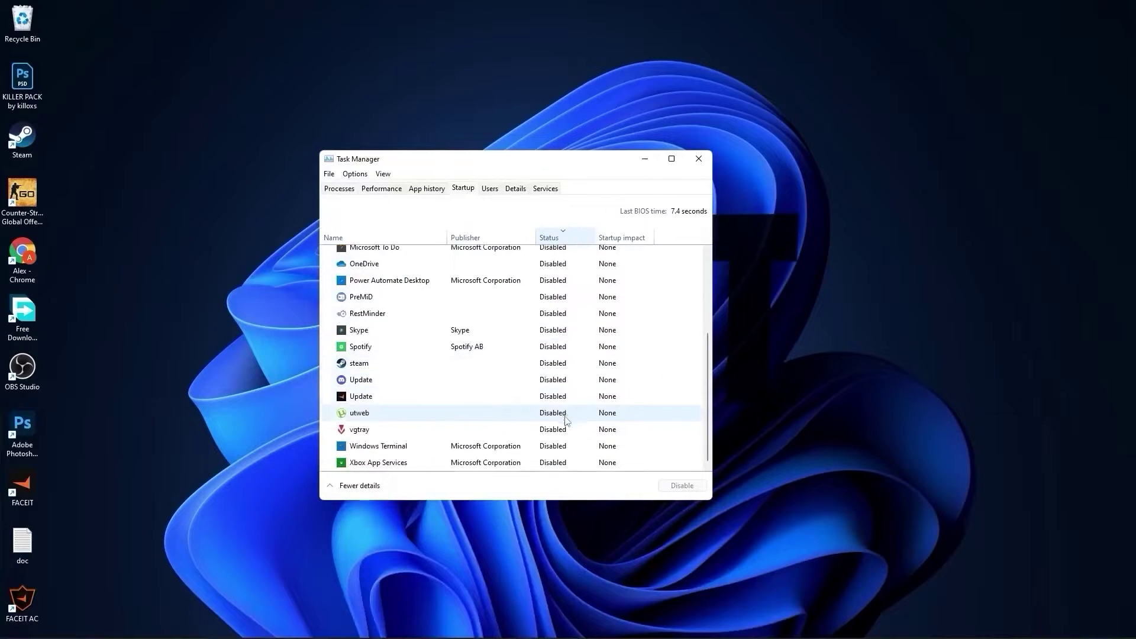
pyautogui.scroll(3, 592, 408)
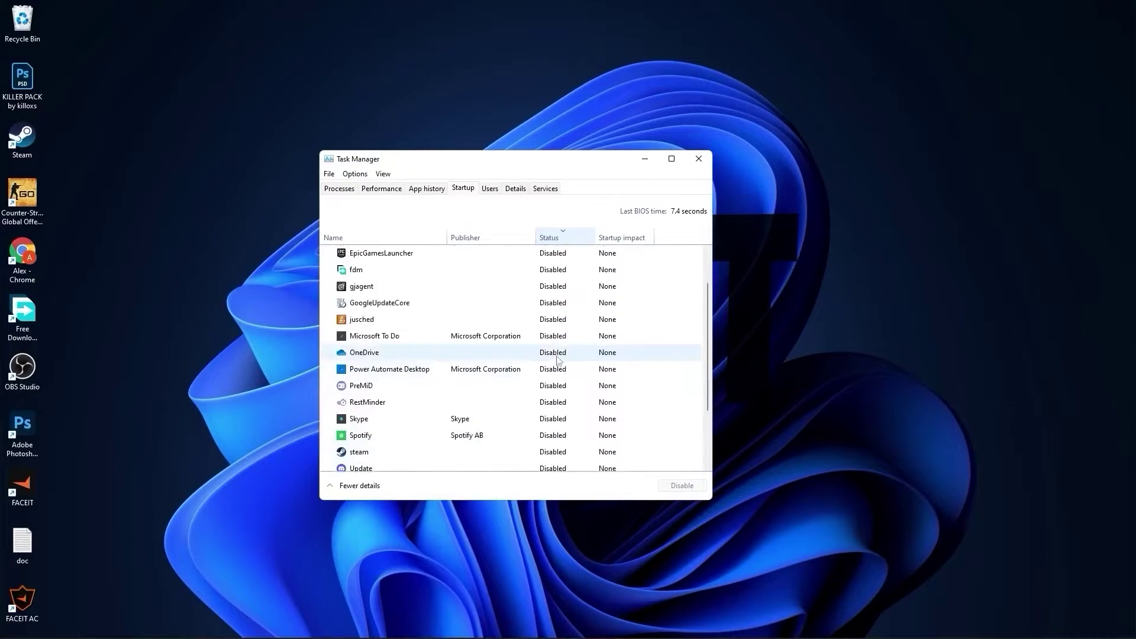
pyautogui.click(675, 269)
pyautogui.click(696, 160)
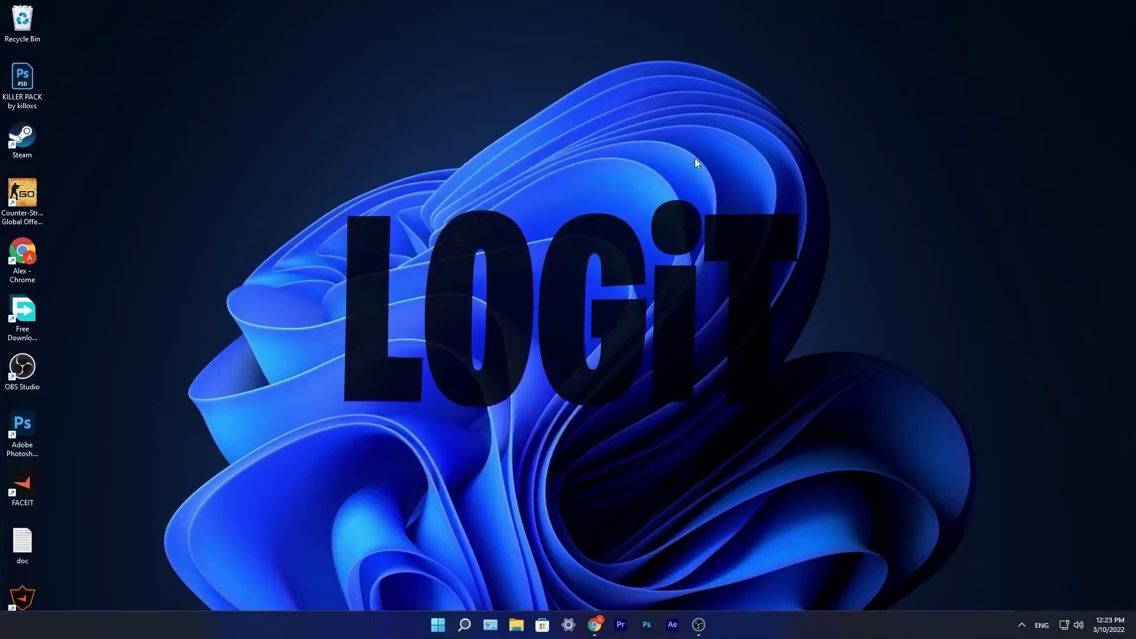
# Check in Windows Settings that Game Mode and Hardware-accelerated GPU scheduling are on, and close Settings.
pyautogui.click(441, 625)
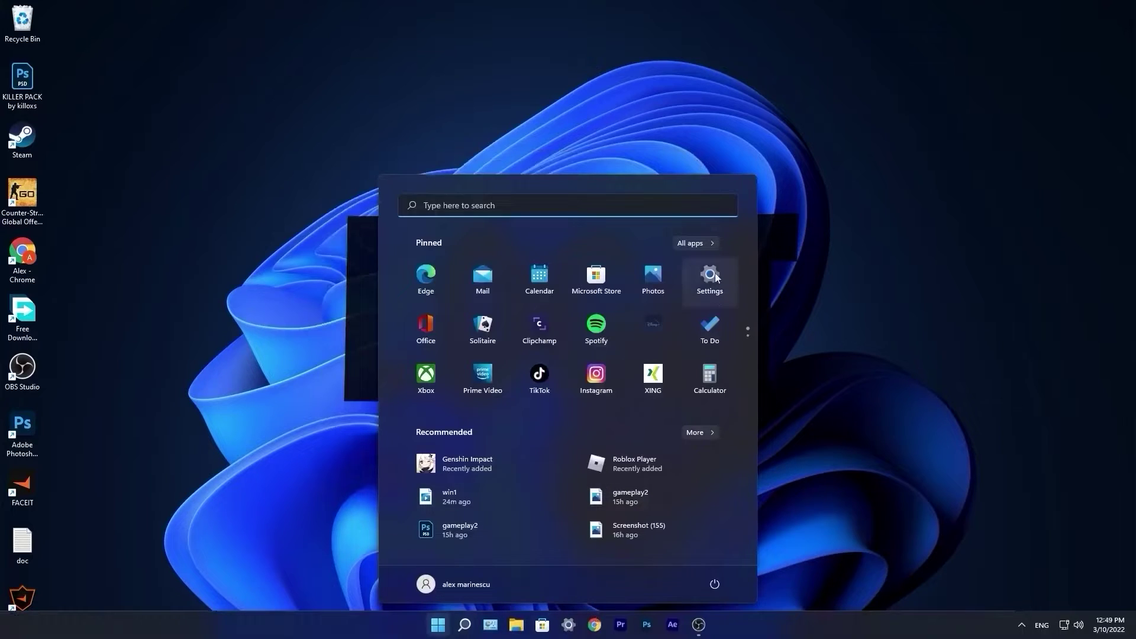
pyautogui.click(709, 286)
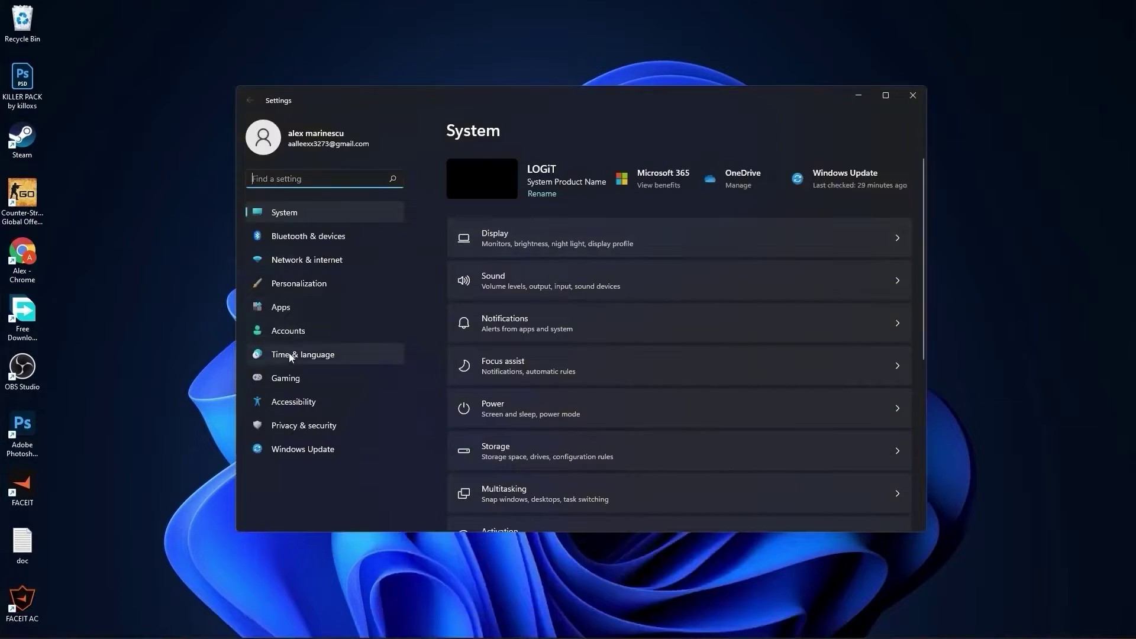
pyautogui.click(259, 379)
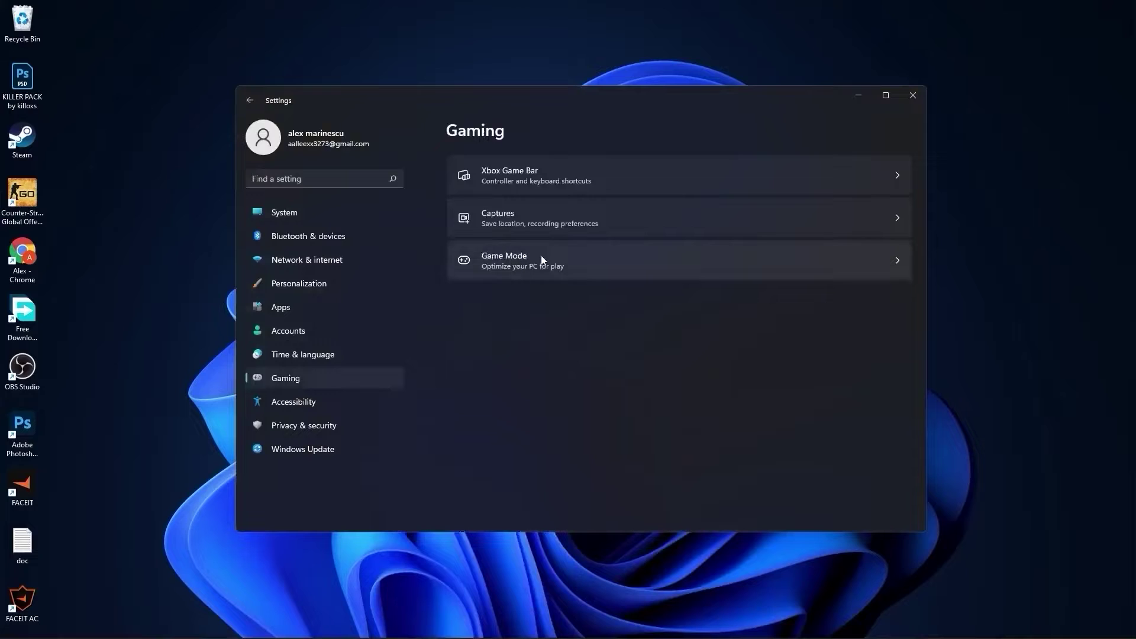
pyautogui.click(516, 262)
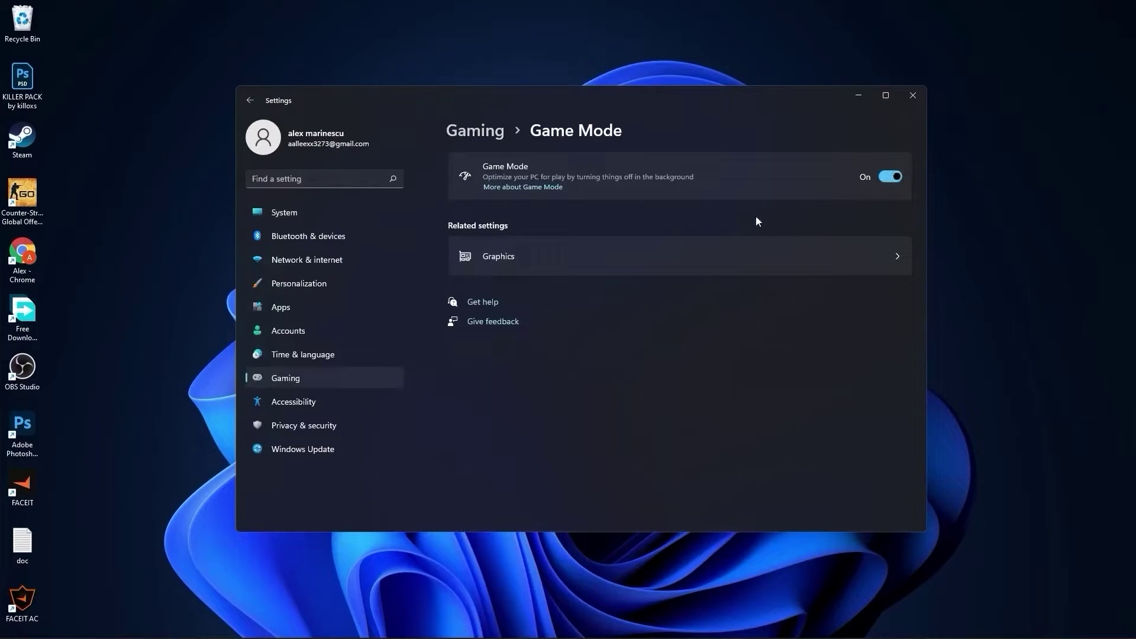
pyautogui.click(490, 263)
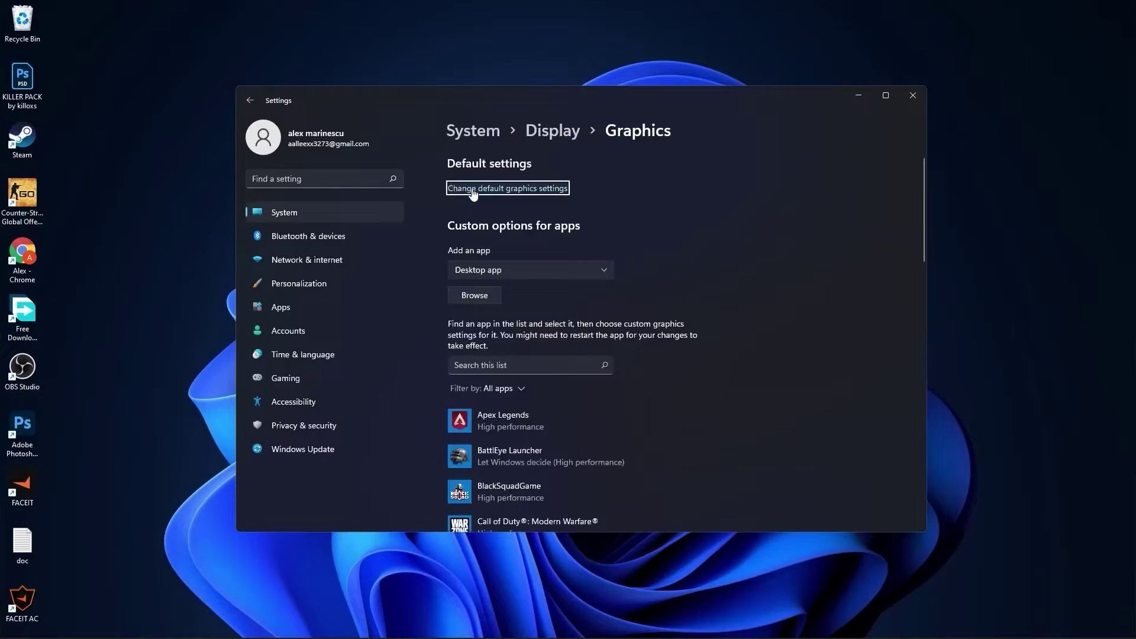
pyautogui.click(510, 189)
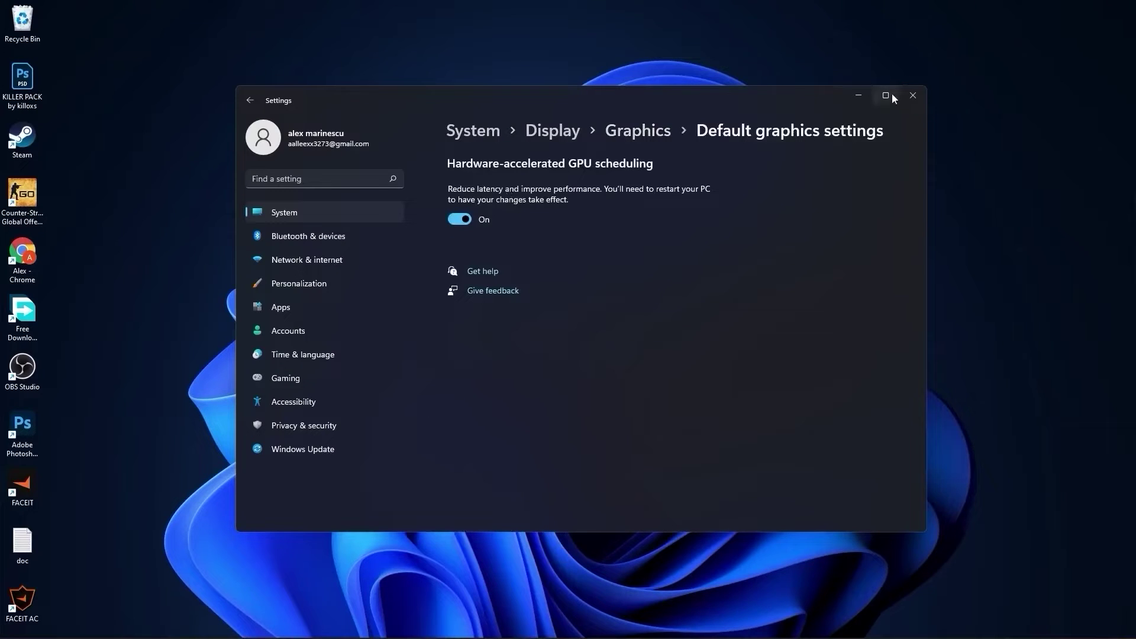
pyautogui.click(911, 96)
# Search Windows for "performance", open the appearance and performance options, and move the dialog to the middle of the screen.
pyautogui.click(472, 621)
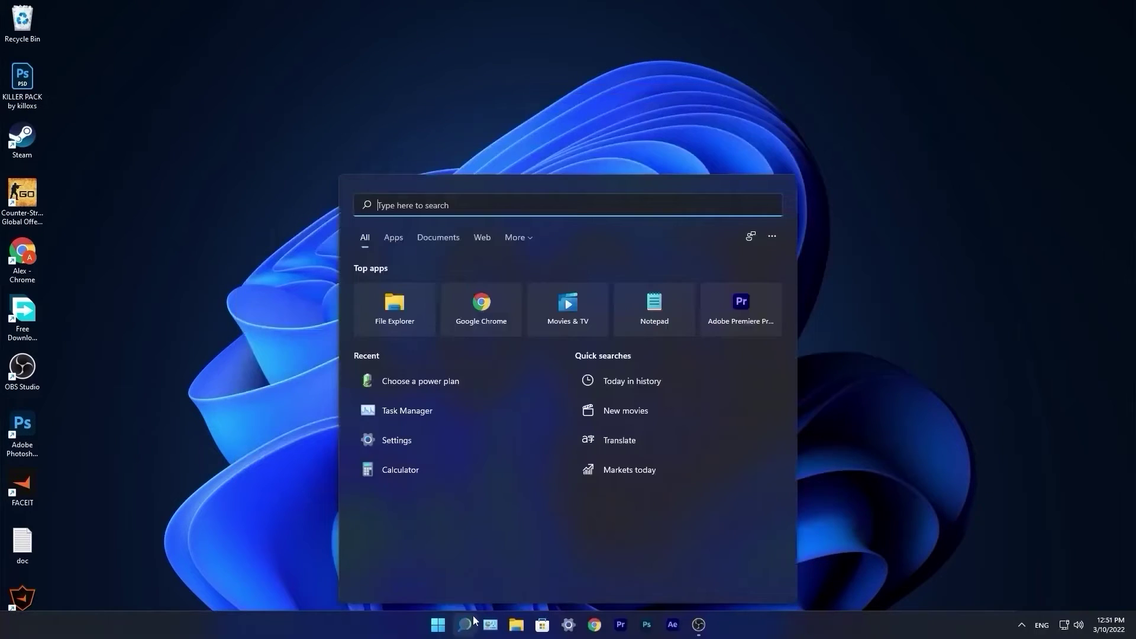
pyautogui.write('performan')
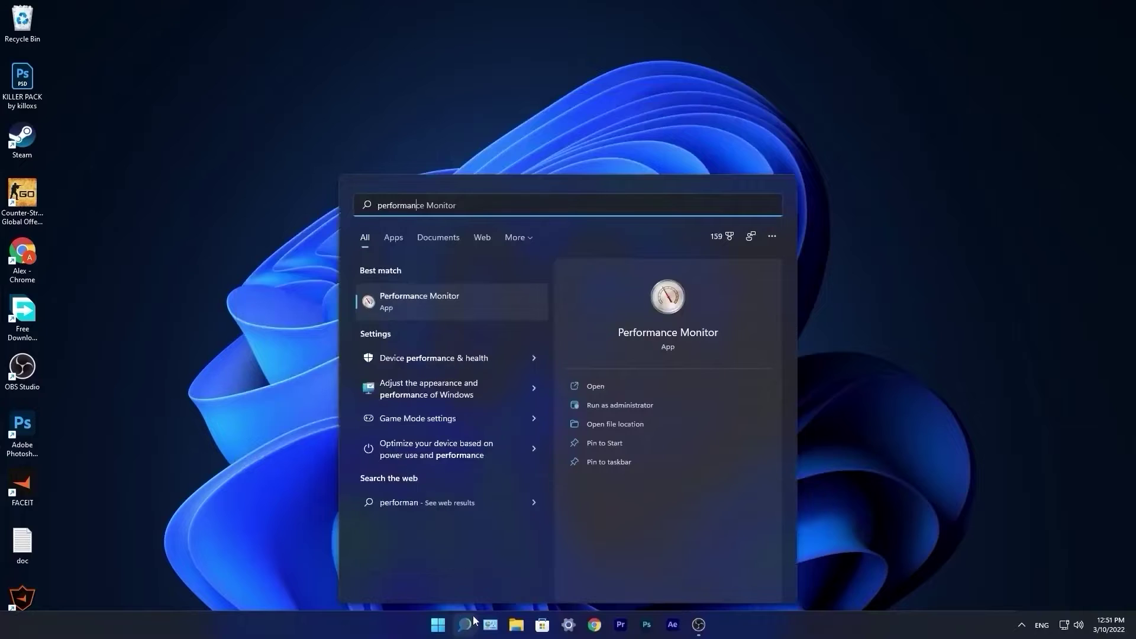
pyautogui.write('ce')
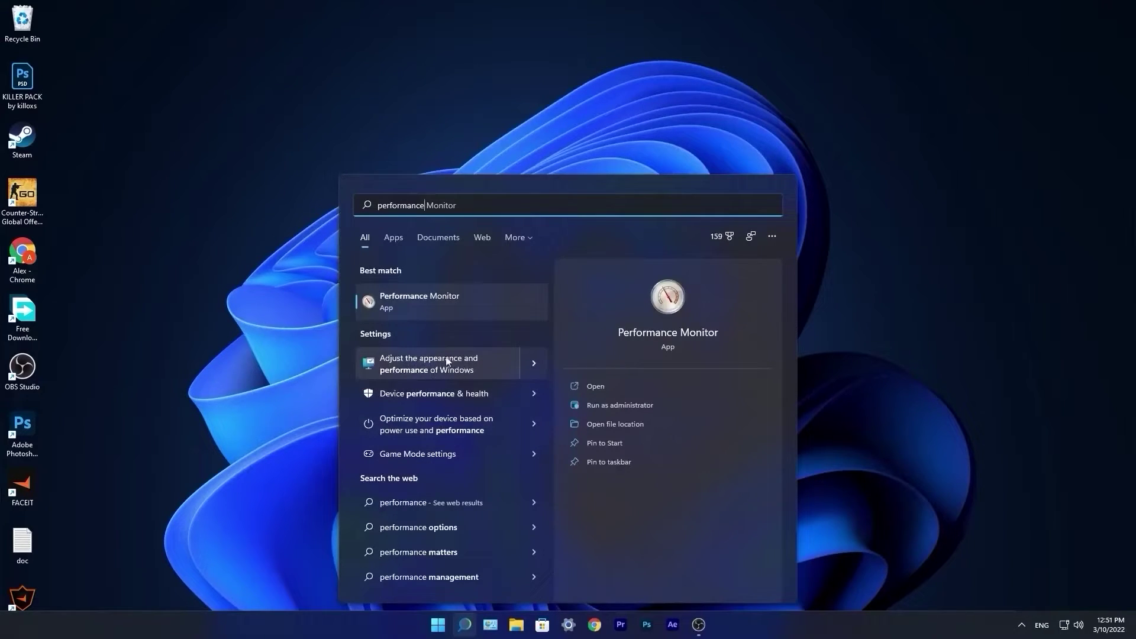
pyautogui.click(426, 366)
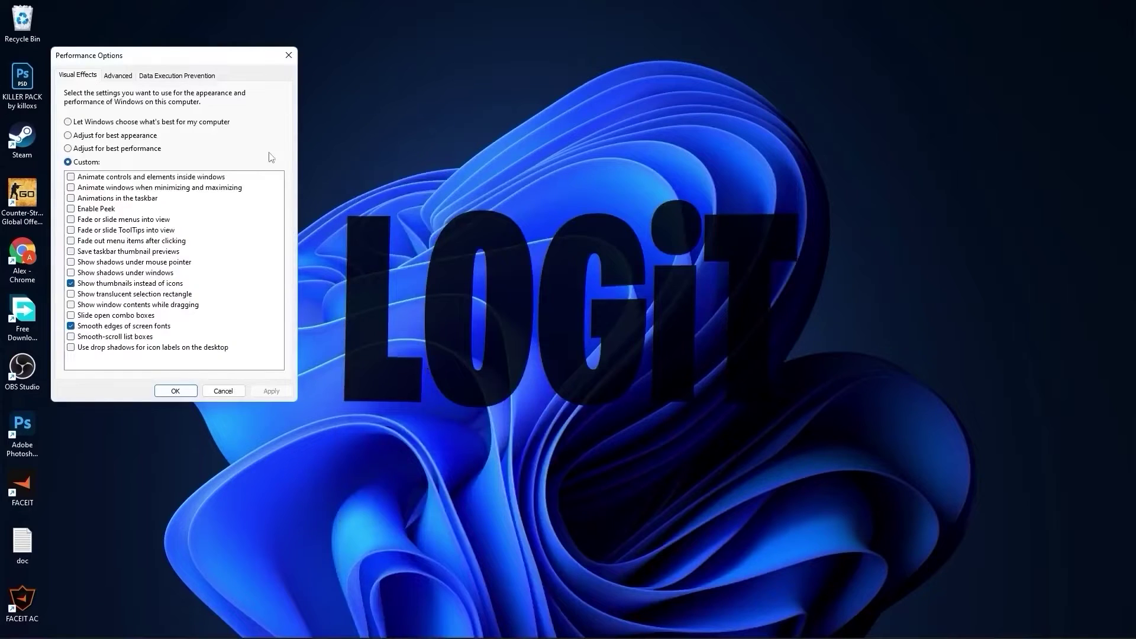
pyautogui.moveTo(223, 56); pyautogui.dragTo(666, 189)
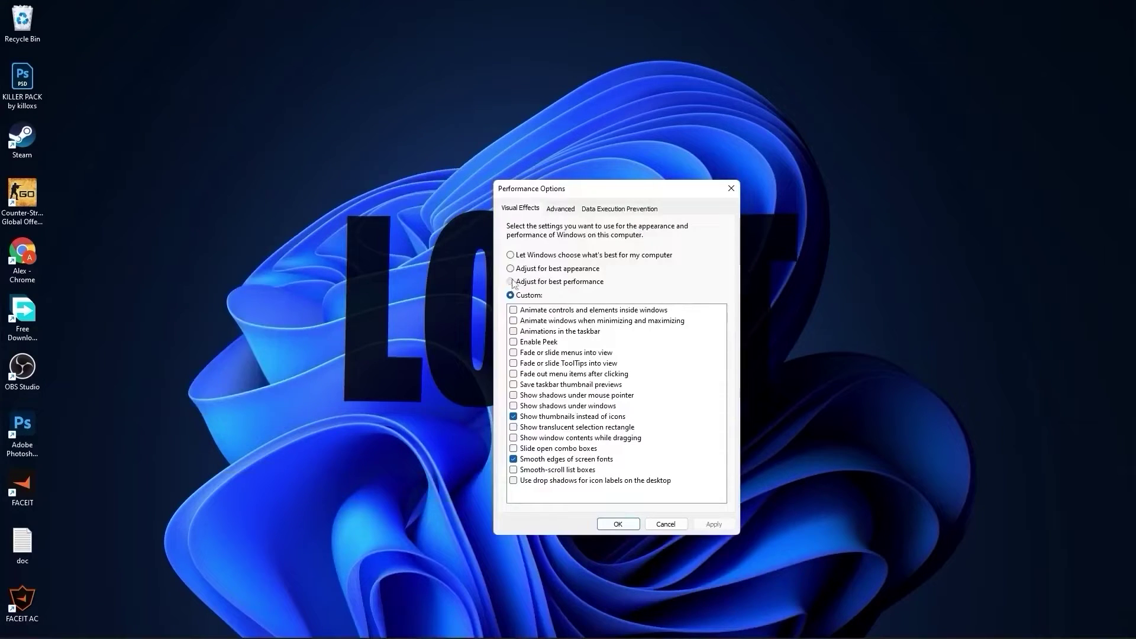
# Adjust visual effects for best performance, re-enable only smooth edges of screen fonts and thumbnails instead of icons, and apply the settings.
pyautogui.click(538, 282)
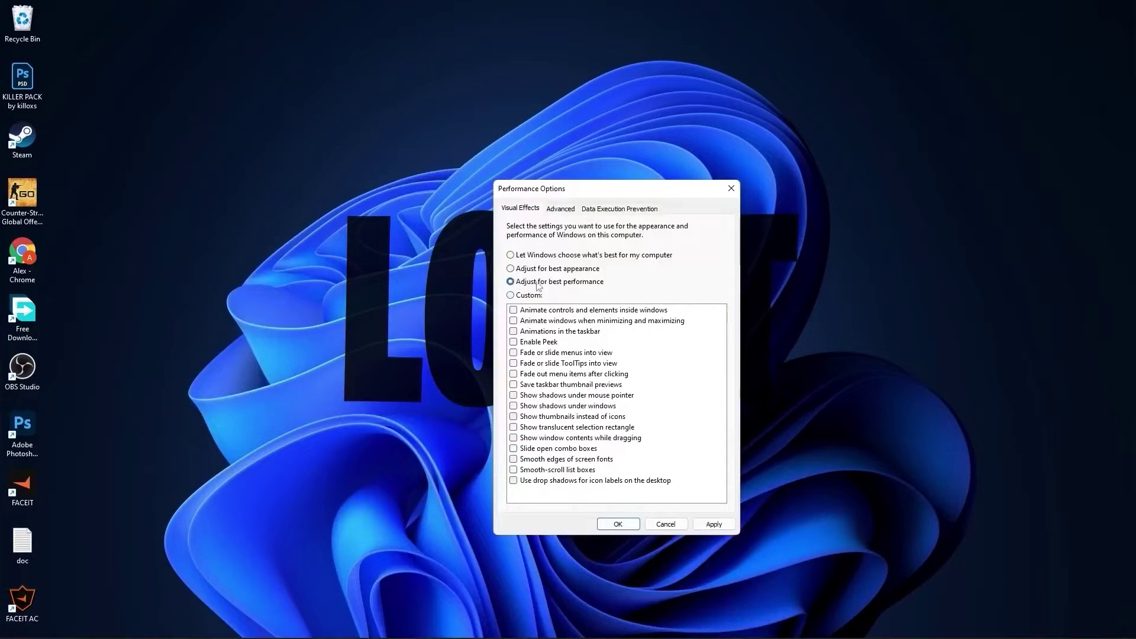
pyautogui.click(513, 460)
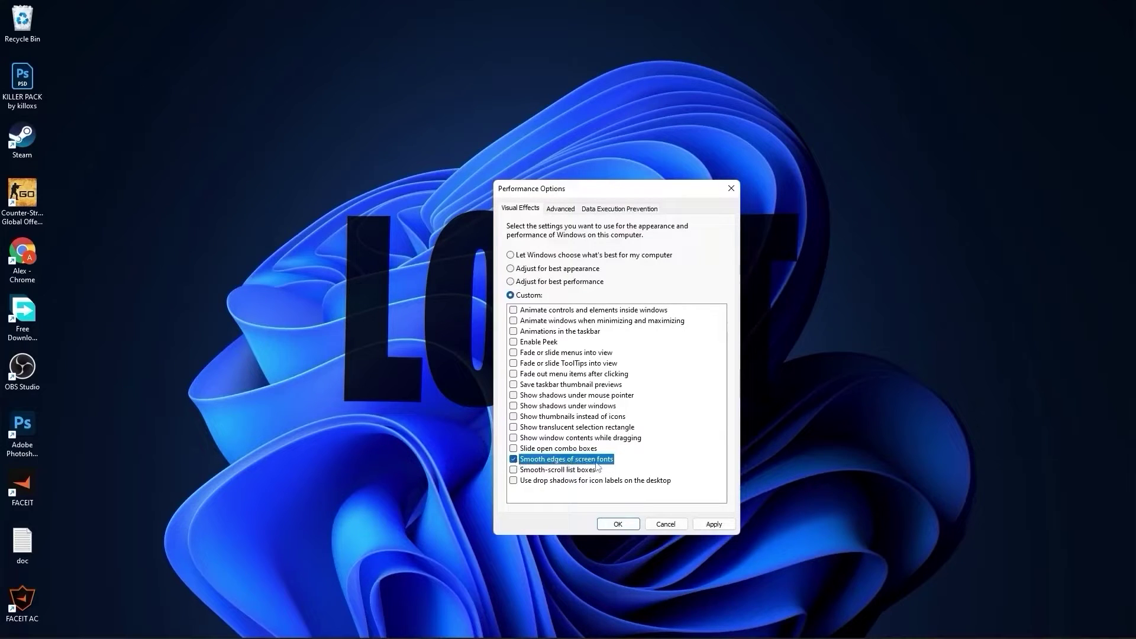
pyautogui.click(515, 418)
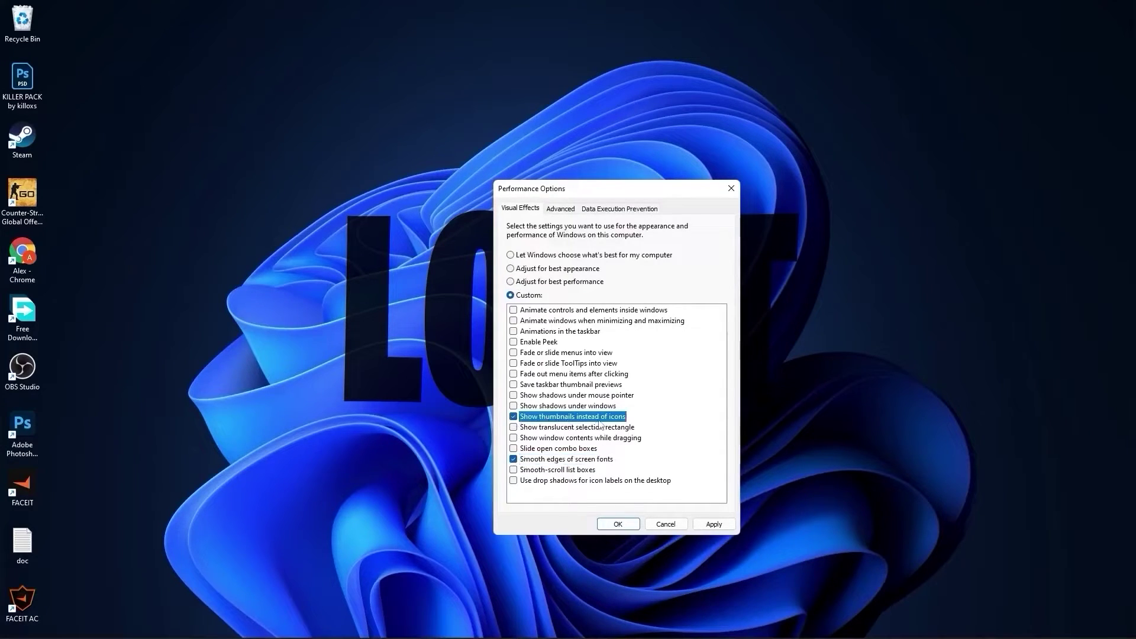
pyautogui.click(713, 523)
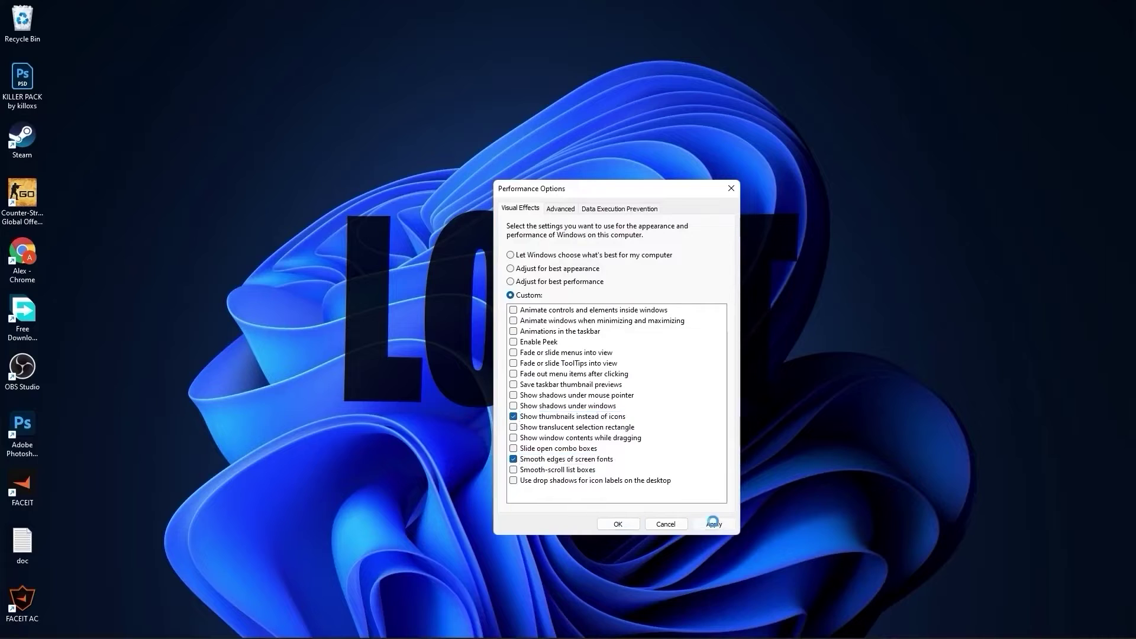
pyautogui.click(619, 524)
# Search Windows for "optimize", open Defragment and Optimize Drives, and optimize the C: solid state drive.
pyautogui.click(466, 626)
pyautogui.write('optimize')
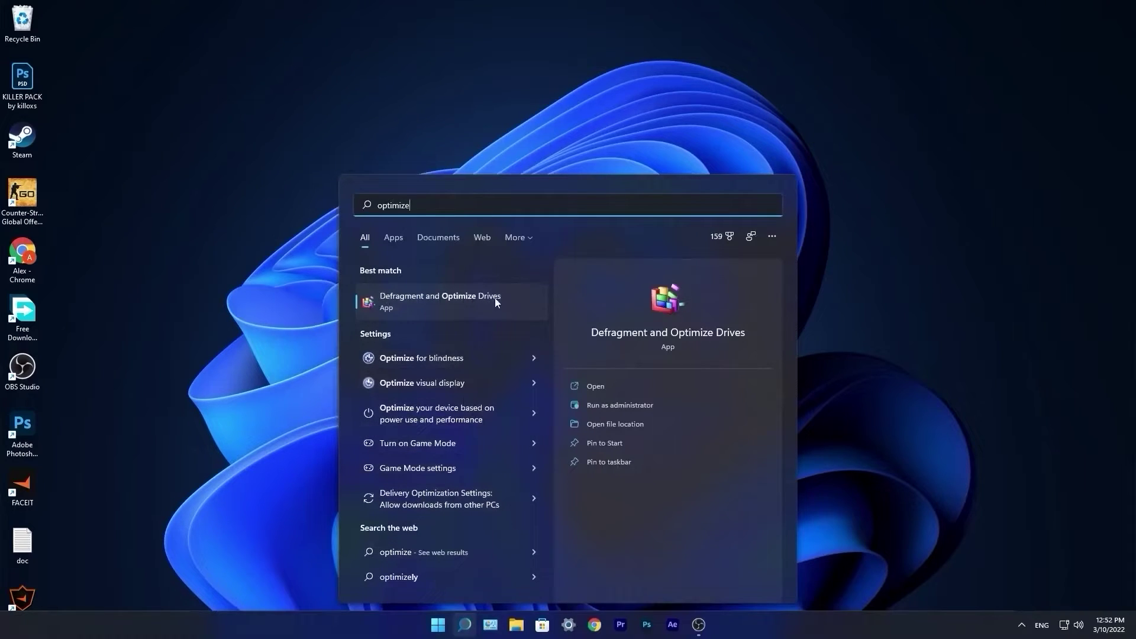
pyautogui.click(436, 300)
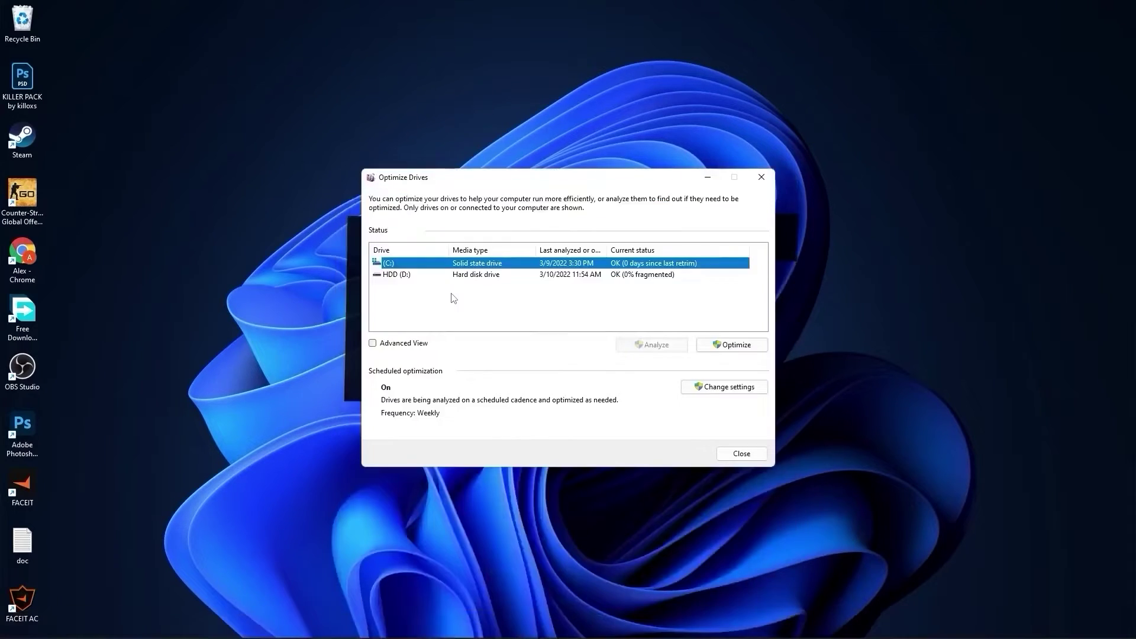
pyautogui.click(733, 344)
# Analyze and optimize the HDD (D:) hard disk drive.
pyautogui.click(389, 275)
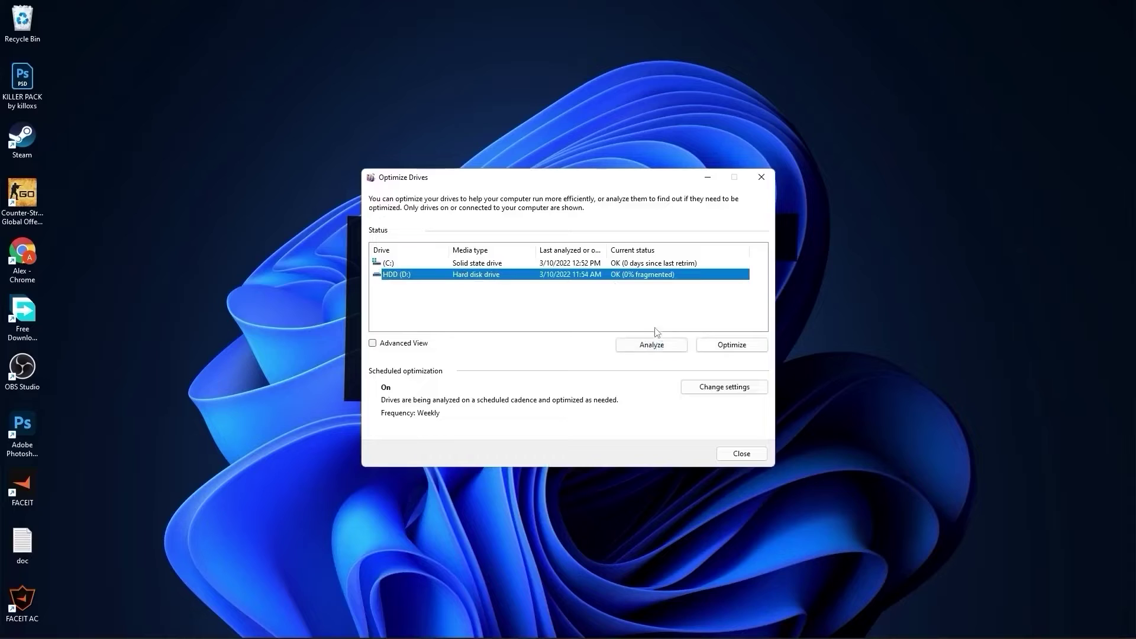
pyautogui.click(651, 345)
pyautogui.click(727, 345)
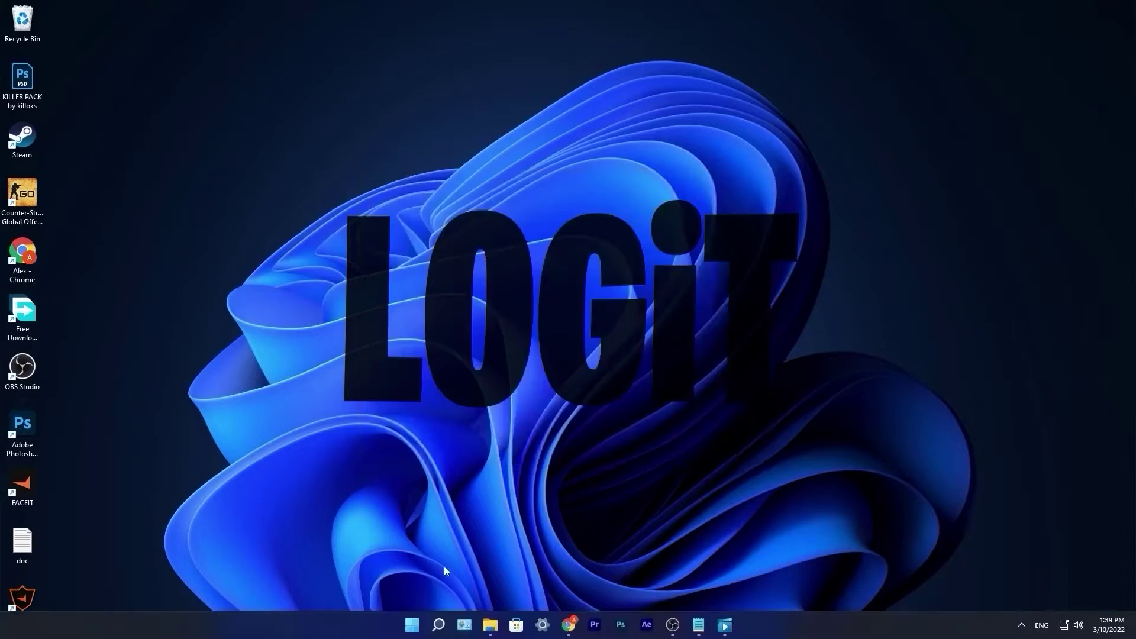
# Search Windows for "run", open the temp folder through Run, and grant permission to access it.
pyautogui.click(439, 624)
pyautogui.write('run')
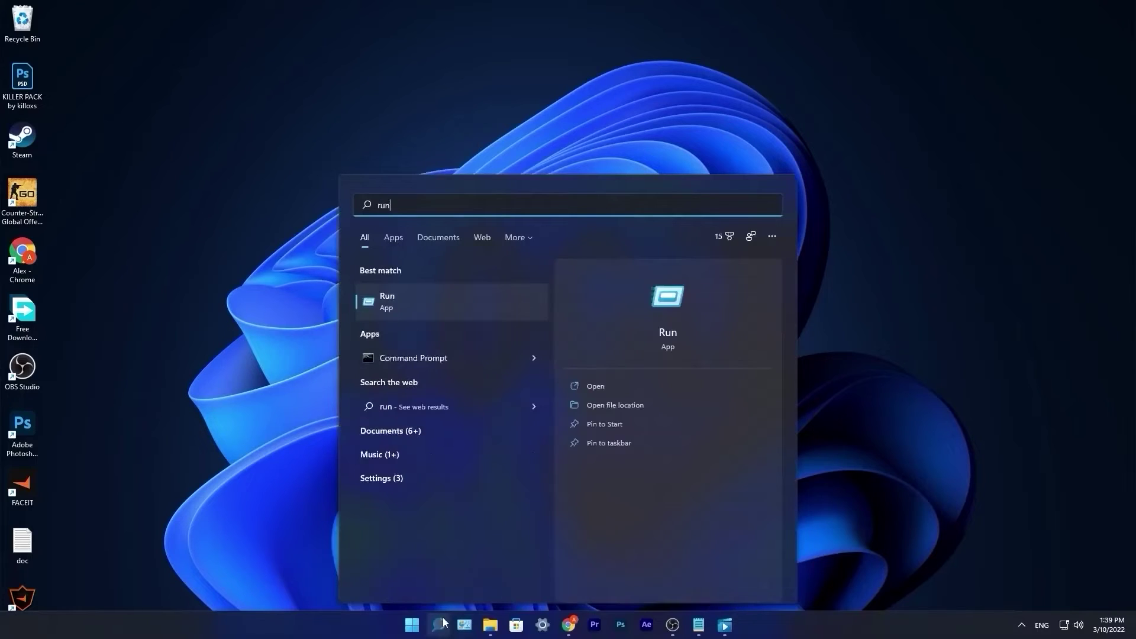
pyautogui.press('Return')
pyautogui.write('te')
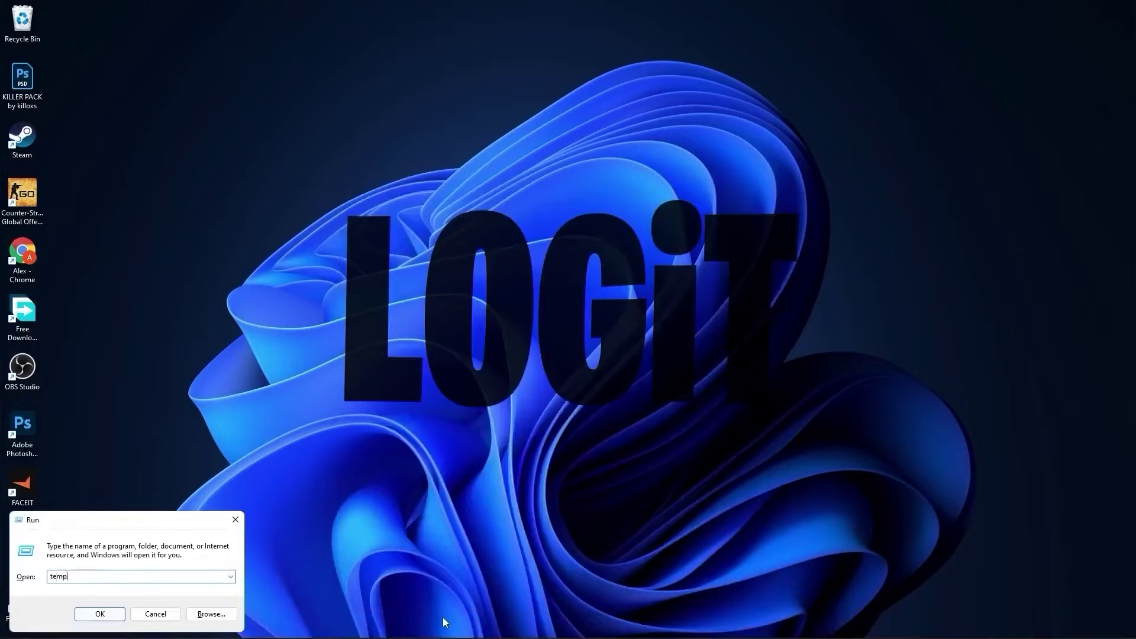
pyautogui.write('mp')
pyautogui.click(100, 613)
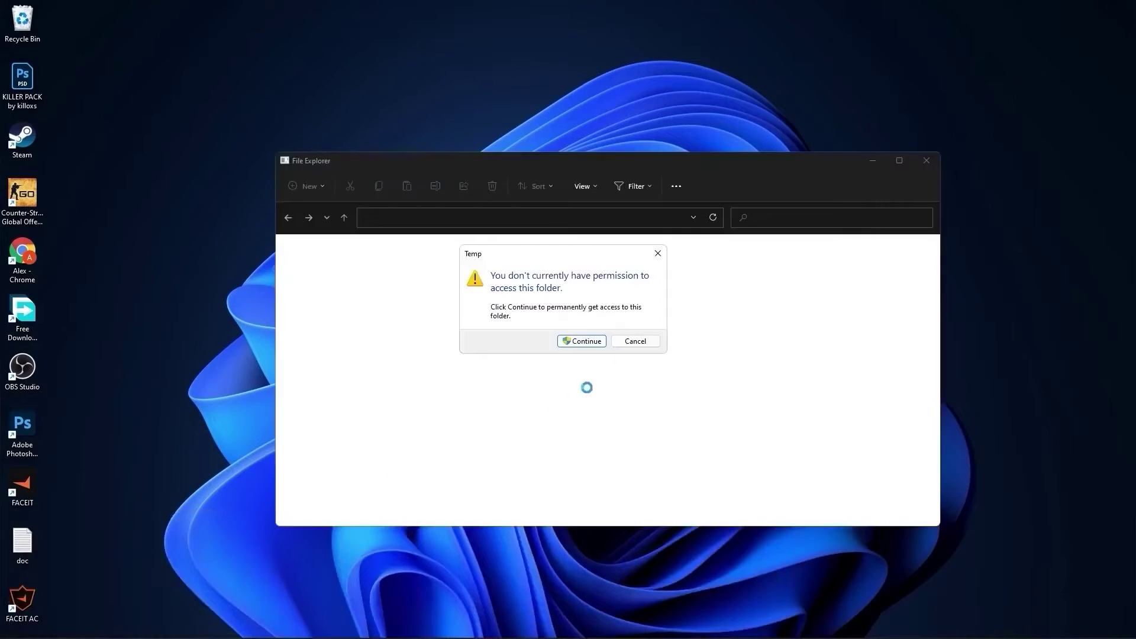
pyautogui.click(583, 341)
# Delete everything in the Windows Temp folder, skip all items in use, and close the folder.
pyautogui.hotkey('ctrl', 'a')
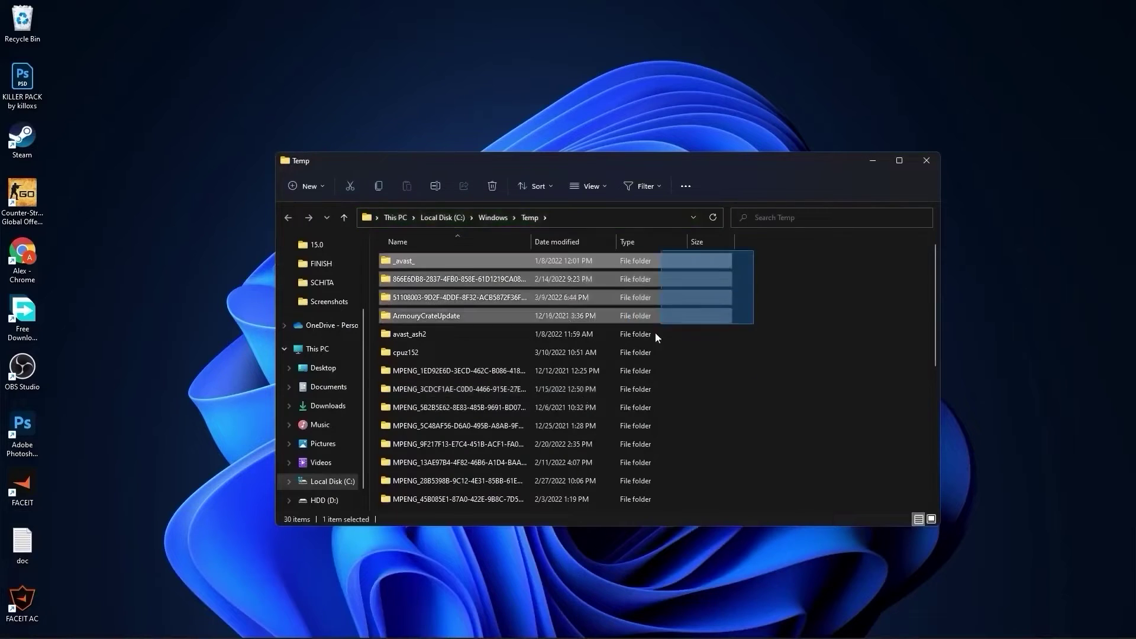
pyautogui.scroll(-5, 585, 355)
pyautogui.rightClick(559, 379)
pyautogui.click(644, 388)
pyautogui.click(454, 276)
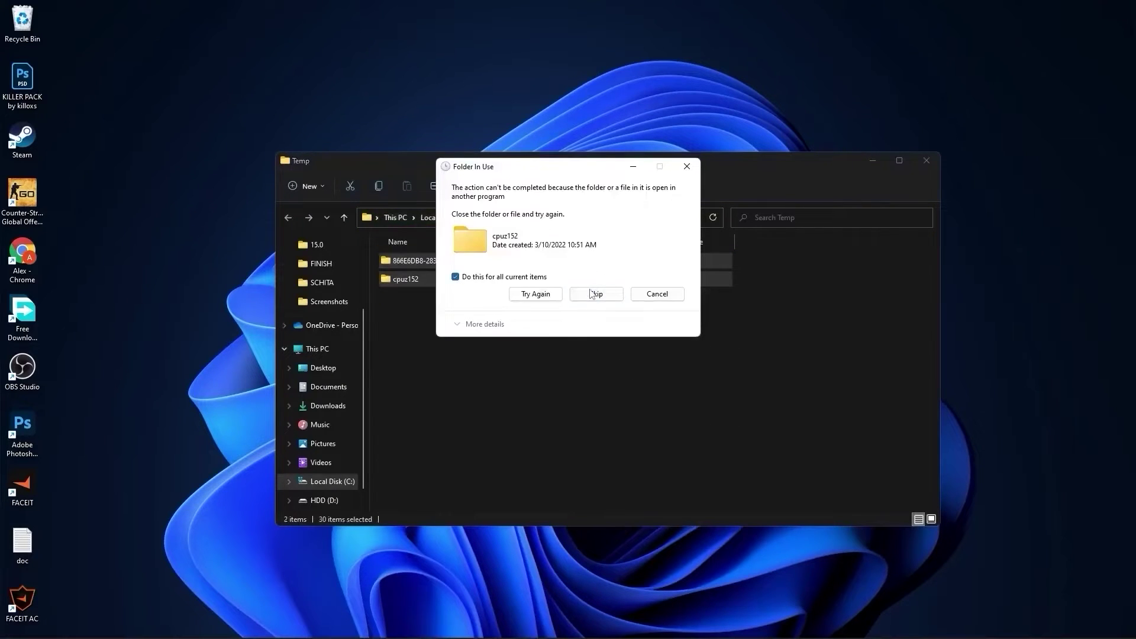
pyautogui.click(592, 291)
pyautogui.click(596, 267)
pyautogui.hotkey('alt', 'F4')
# Open the user's local Temp folder by running %temp%.
pyautogui.press('super+r')
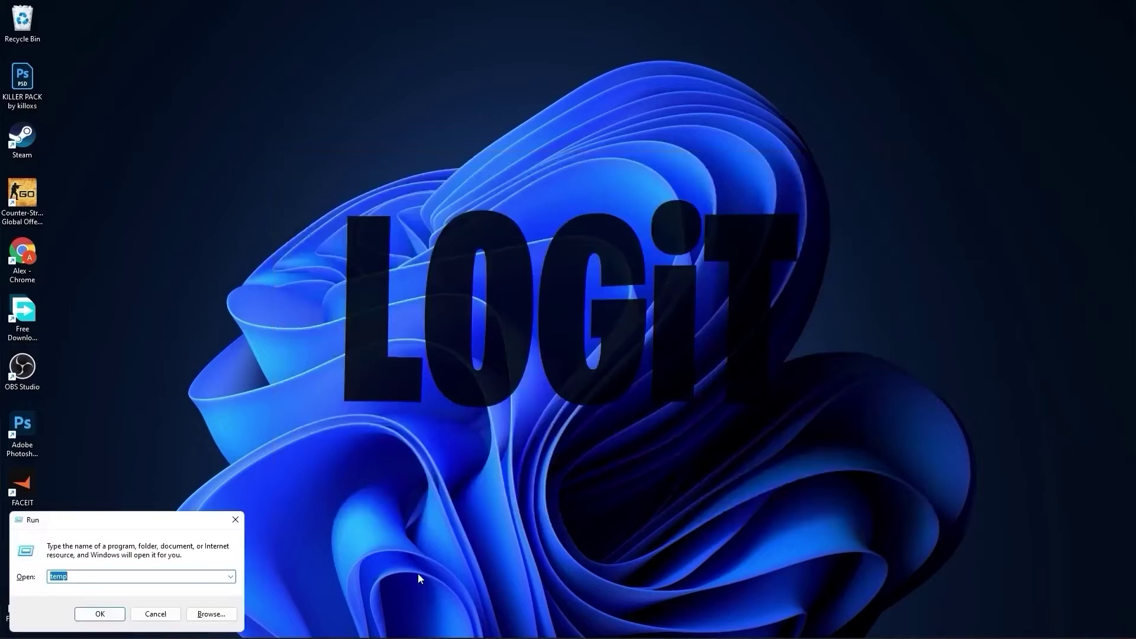
pyautogui.write('%')
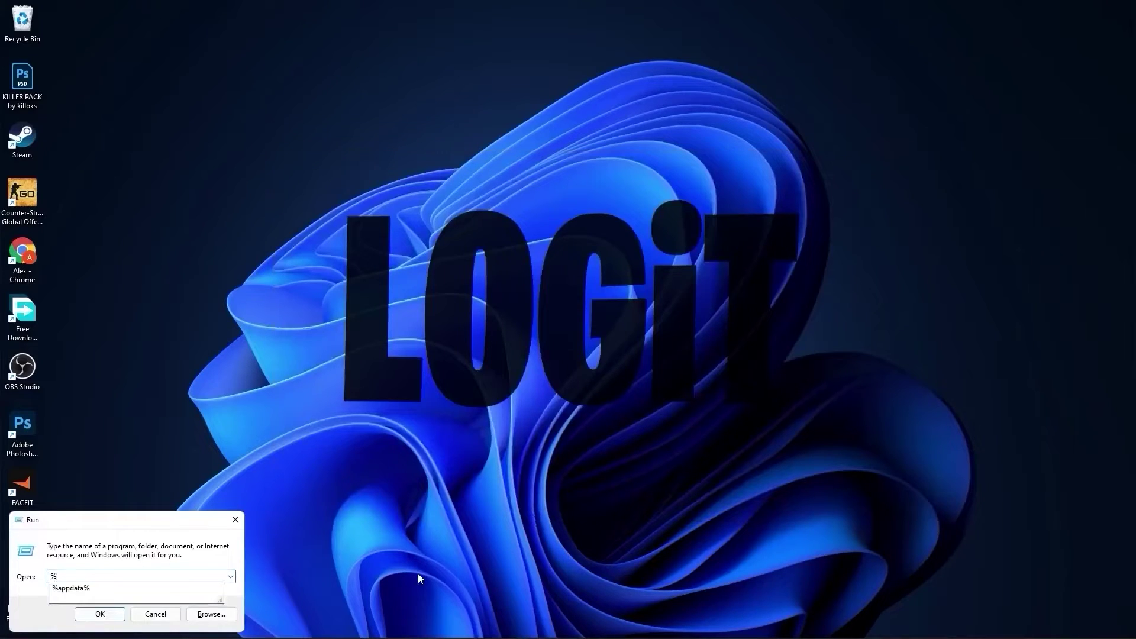
pyautogui.write('tem')
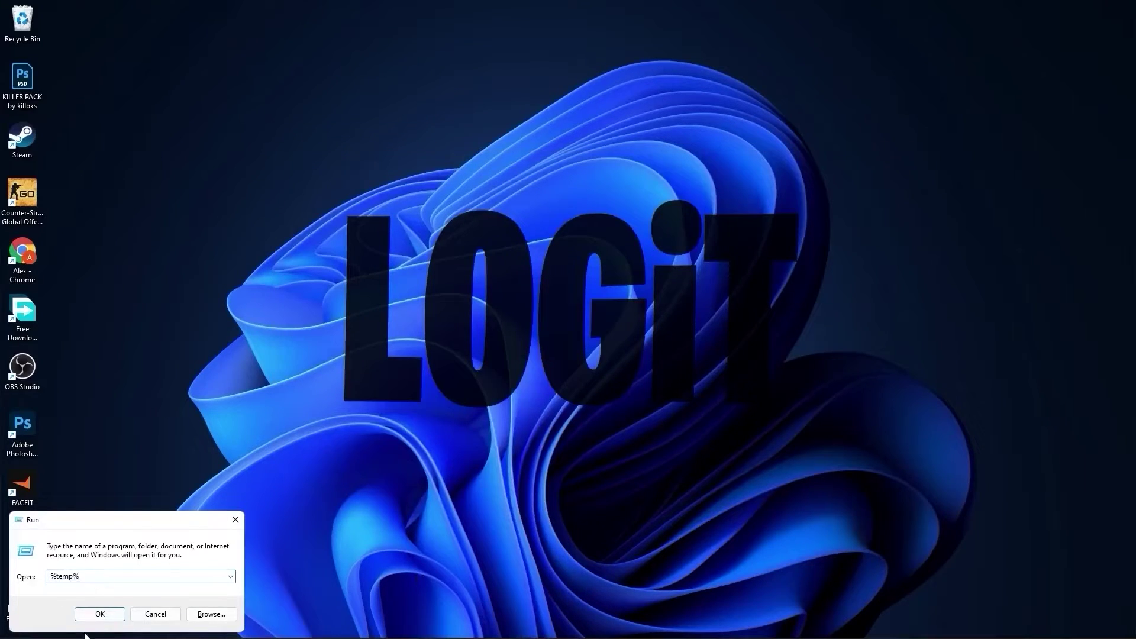
pyautogui.write('p%')
pyautogui.click(109, 614)
# Delete all files in the user's local Temp folder, skipping those in use.
pyautogui.hotkey('ctrl', 'a')
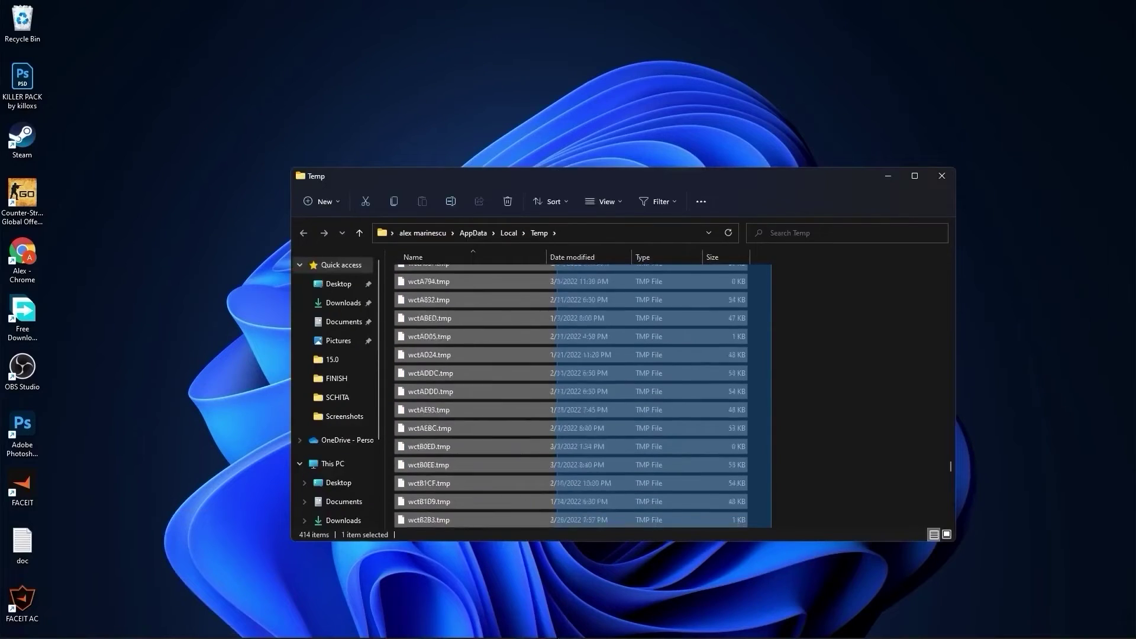
pyautogui.press('Delete')
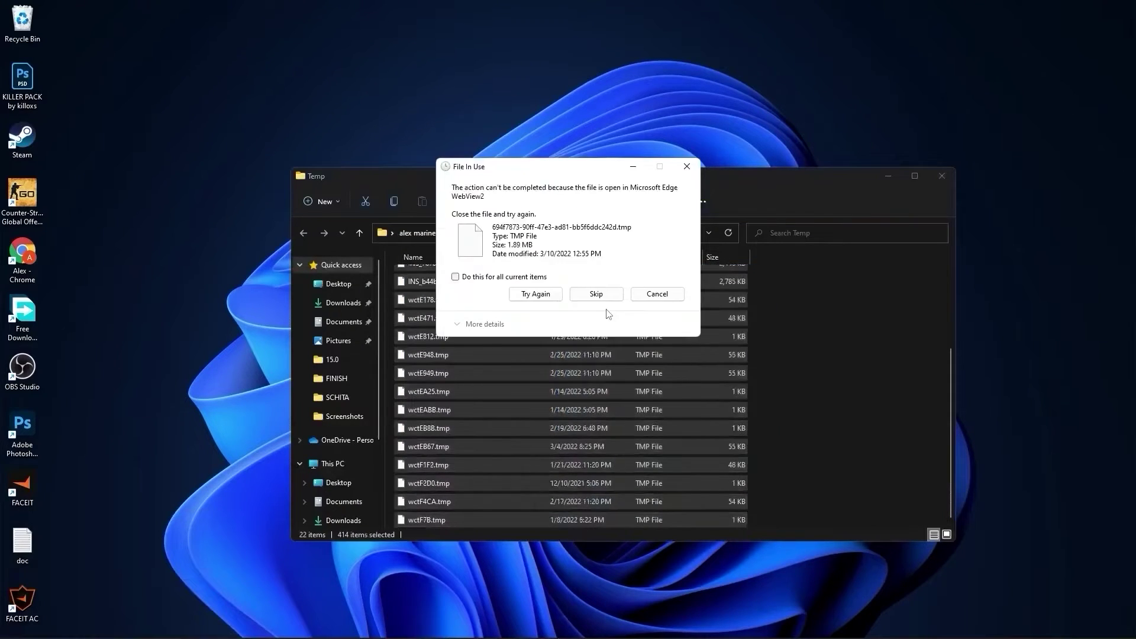
pyautogui.click(597, 295)
pyautogui.click(455, 269)
pyautogui.click(597, 286)
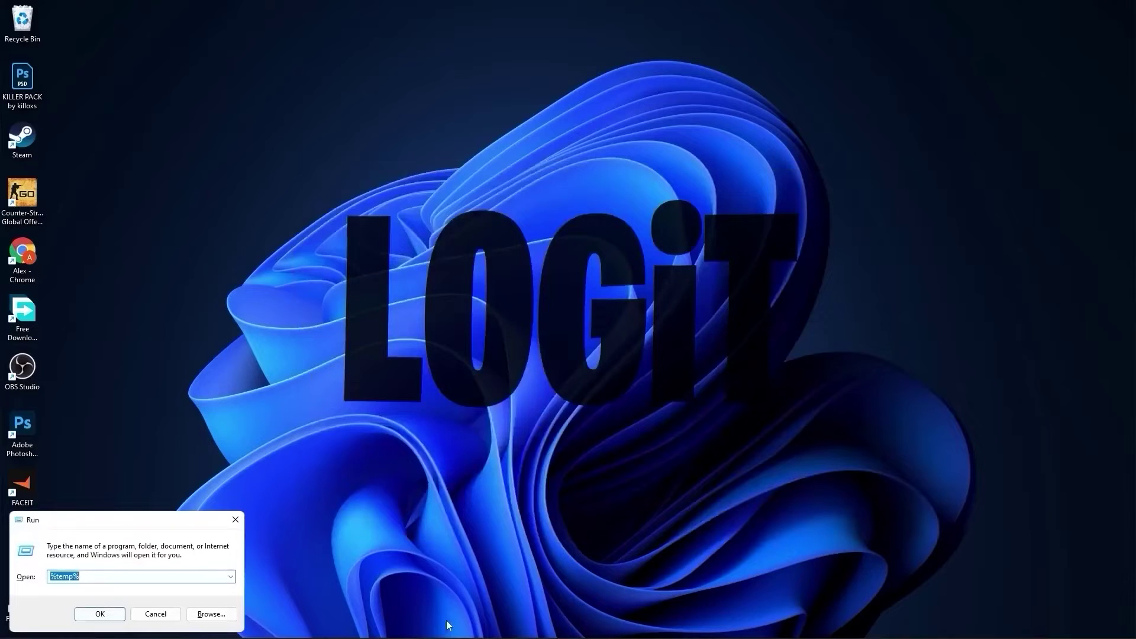
# Run prefetch, grant permission to access the Prefetch folder, and select its files.
pyautogui.write('prefetch')
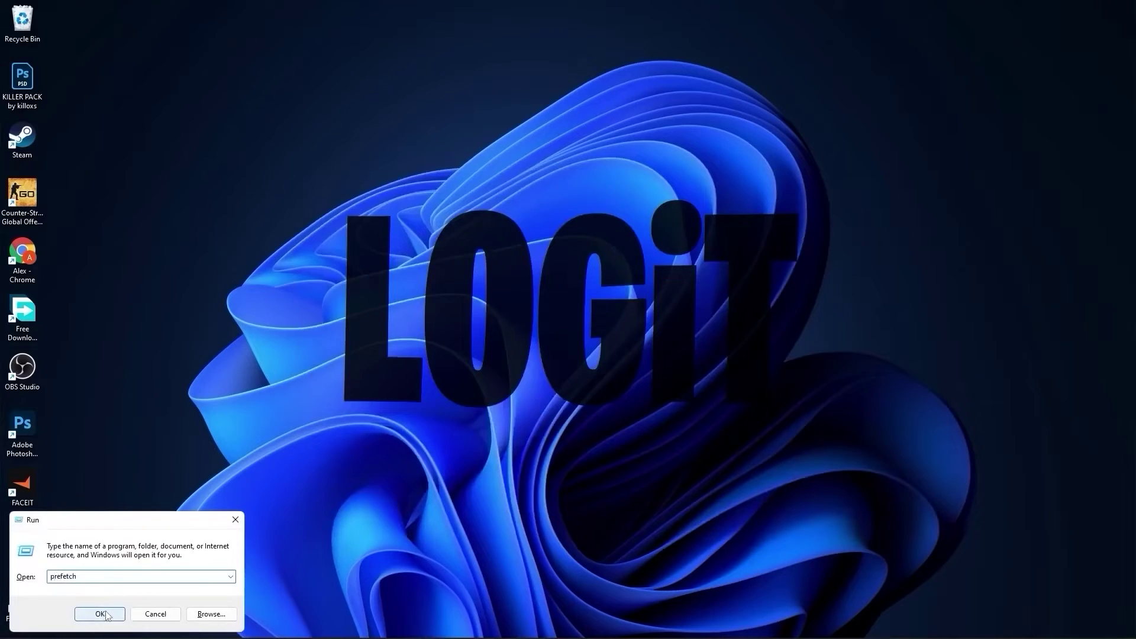
pyautogui.click(107, 614)
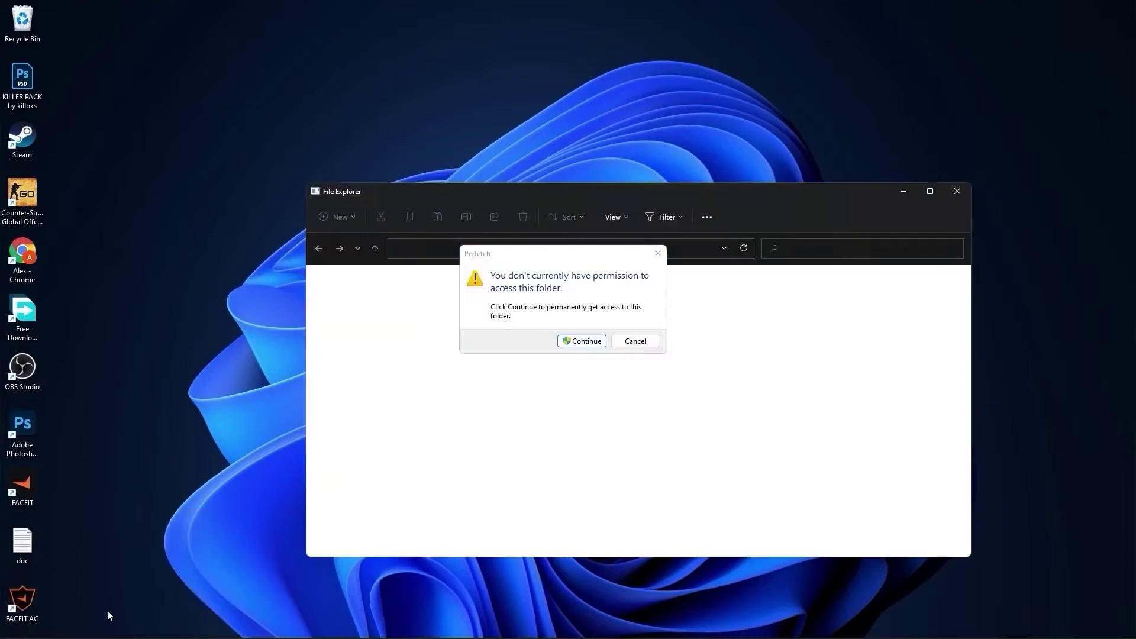
pyautogui.click(571, 342)
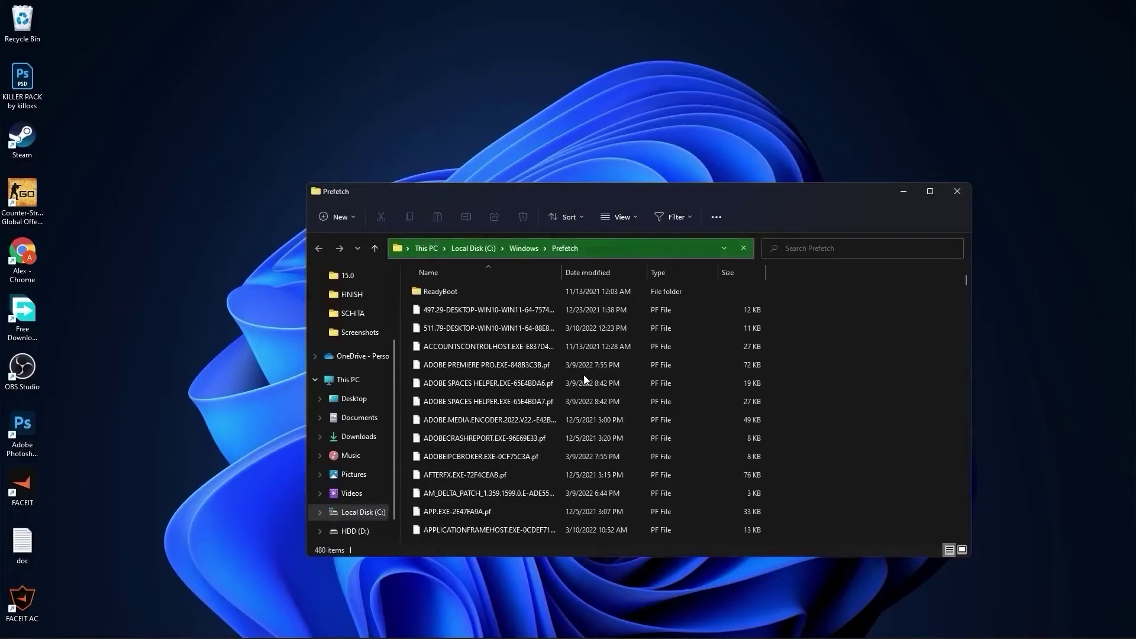
pyautogui.moveTo(787, 297); pyautogui.dragTo(658, 595)
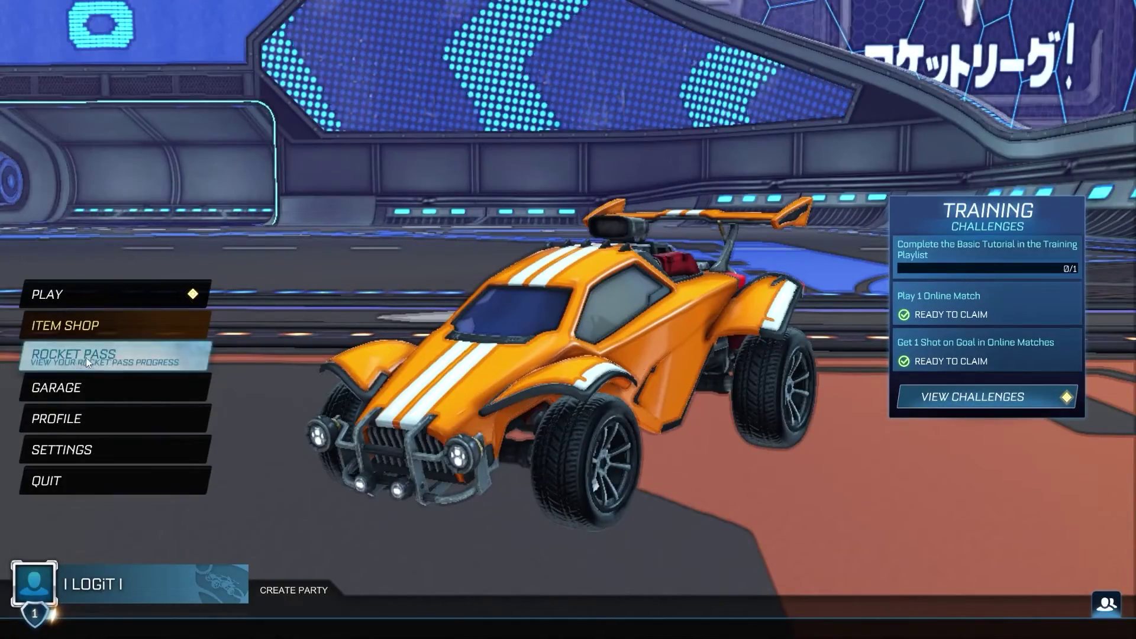
# Switch to Rocket League, open its gameplay settings, and review the splitscreen layout options, leaving Vertical selected.
pyautogui.click(54, 447)
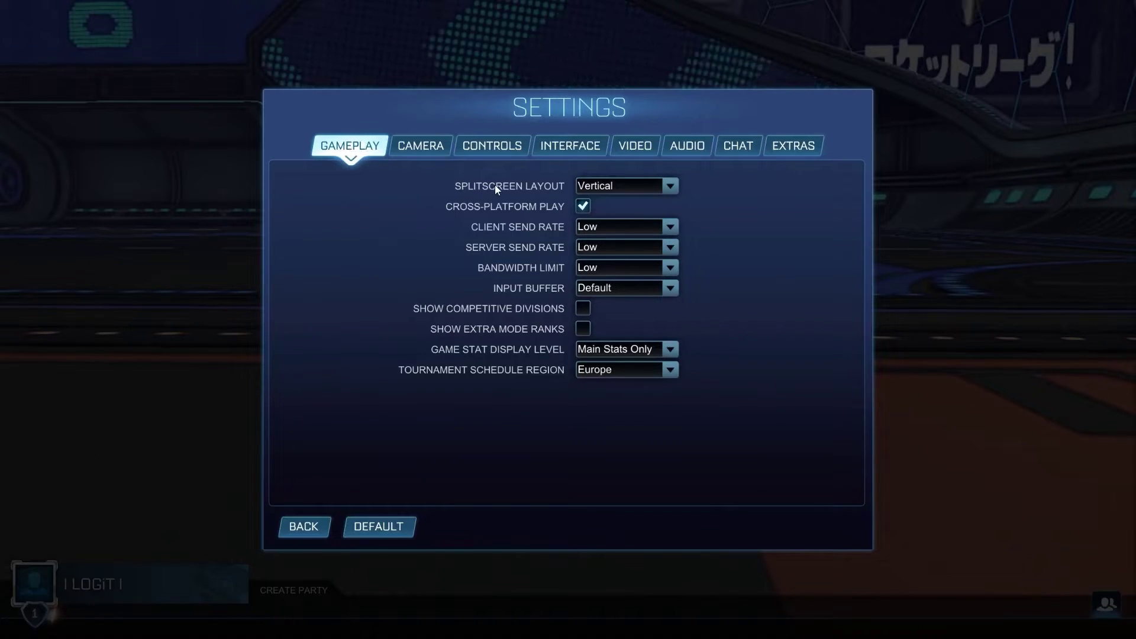
pyautogui.click(592, 186)
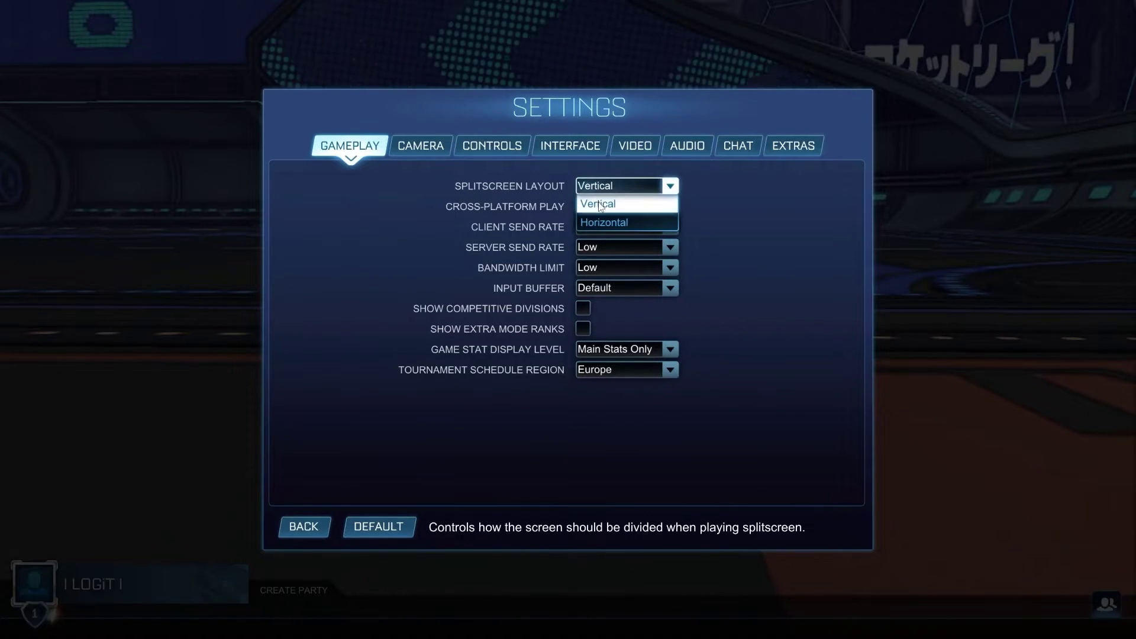
pyautogui.click(610, 188)
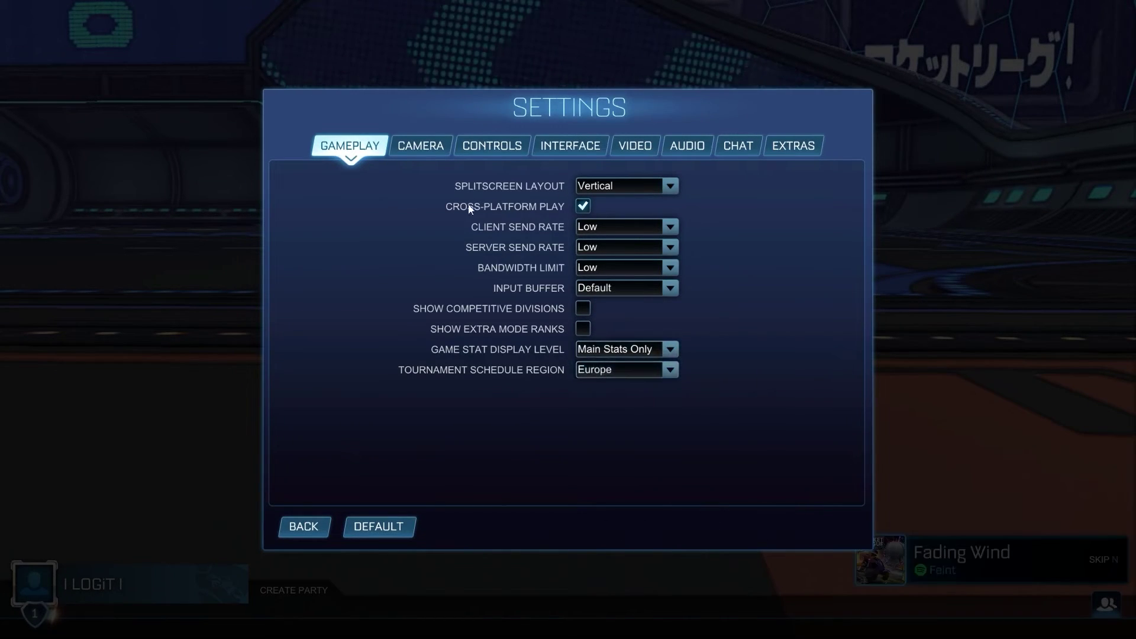
# Keep the camera preset at Default in the camera settings and open the interface settings.
pyautogui.click(427, 148)
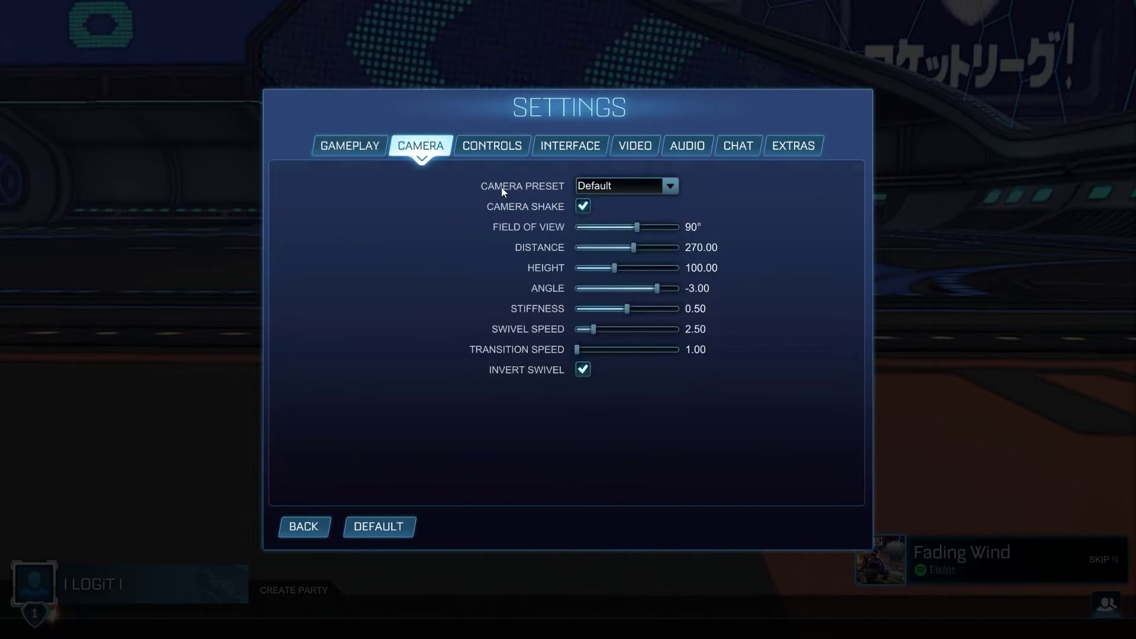
pyautogui.click(588, 187)
pyautogui.click(595, 200)
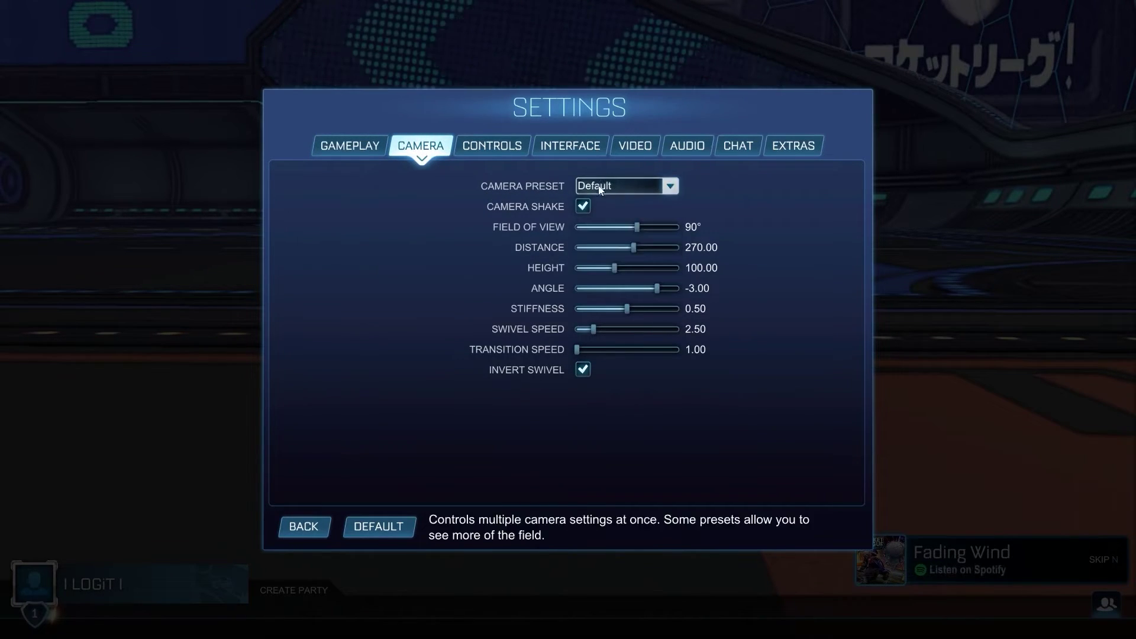
pyautogui.click(578, 148)
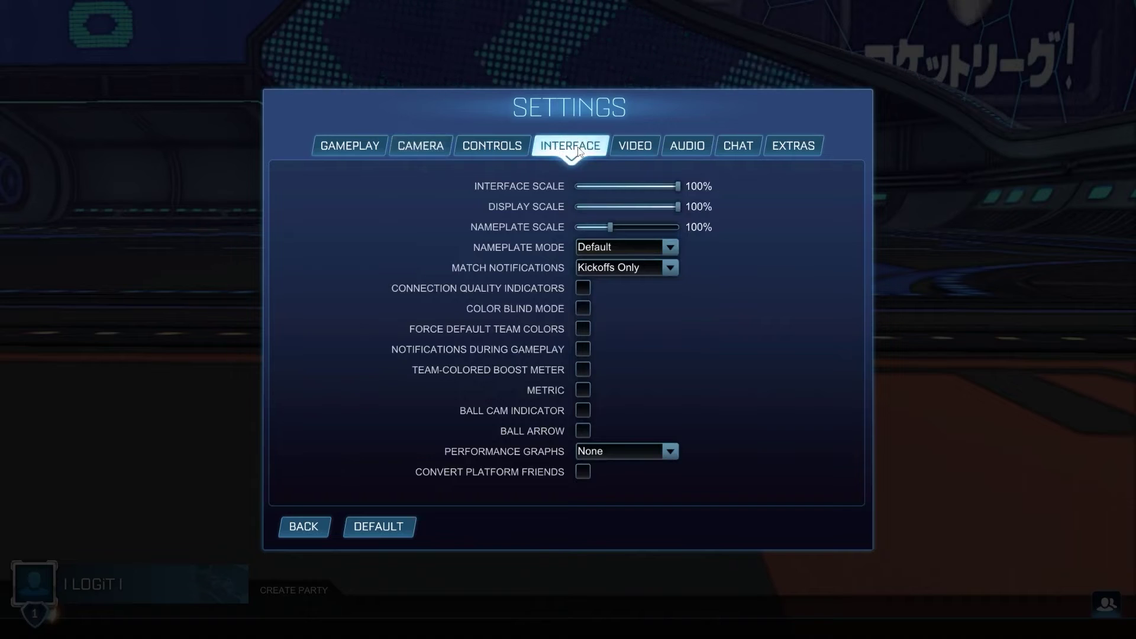